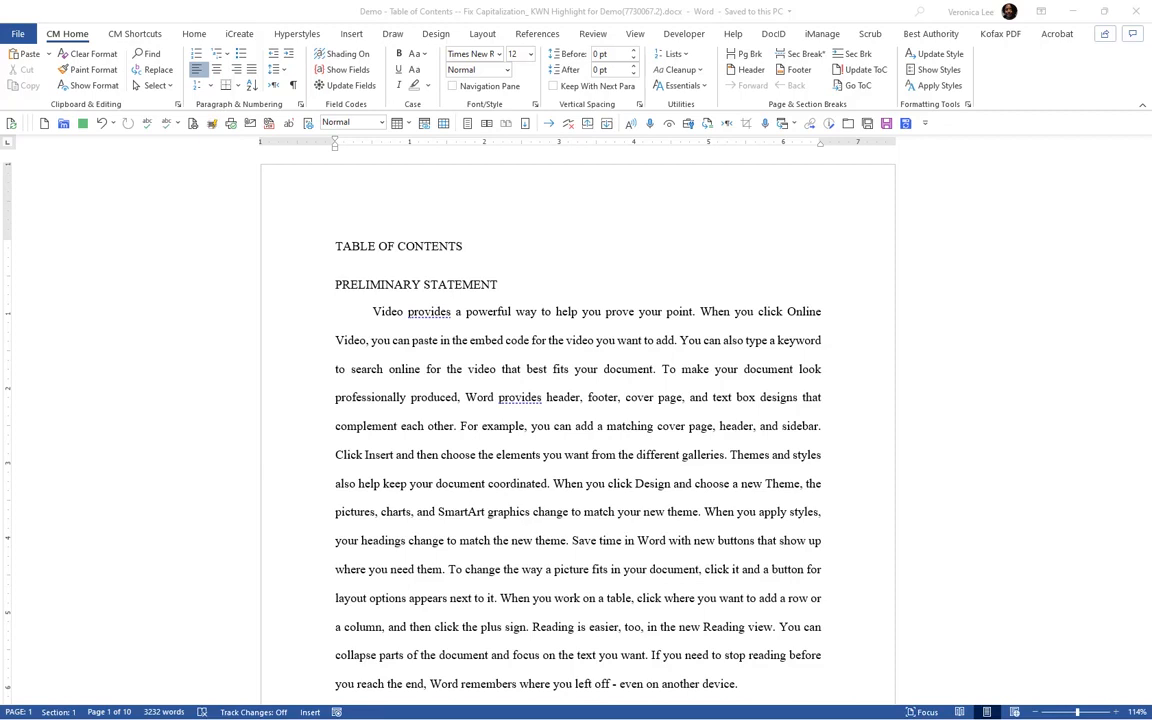
Display the document's paragraph marks and other formatting symbols
{"action": "left_click", "coordinate": [410, 352]}
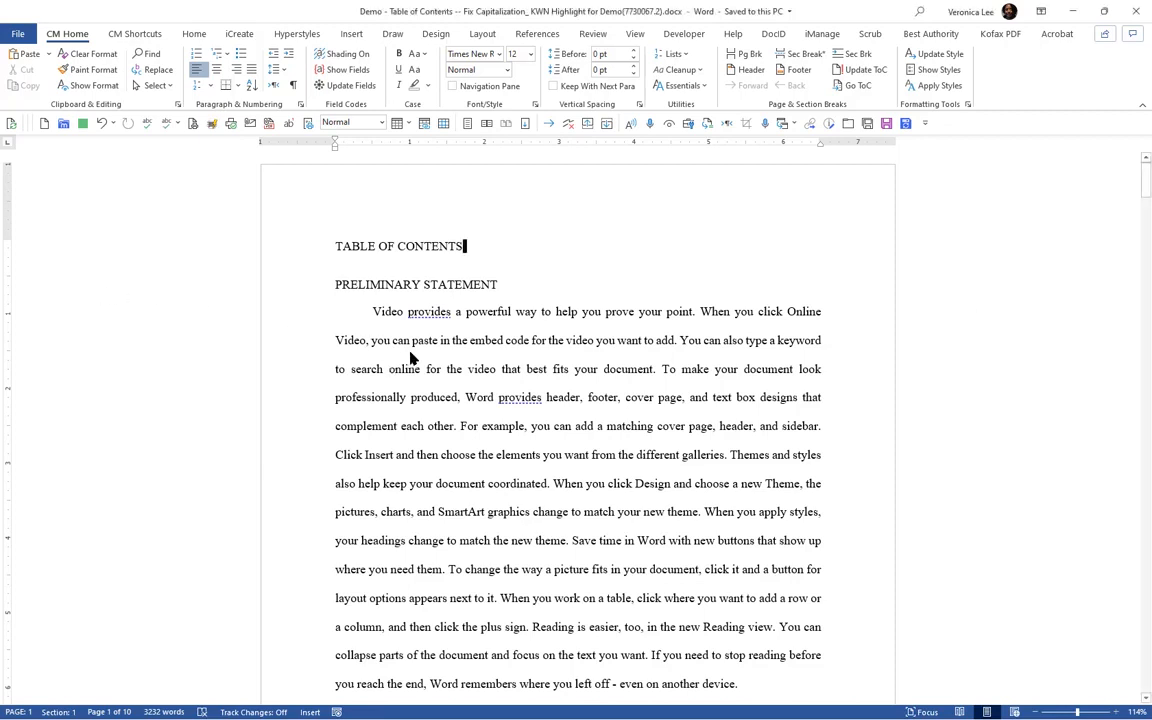
{"action": "left_click", "coordinate": [294, 88]}
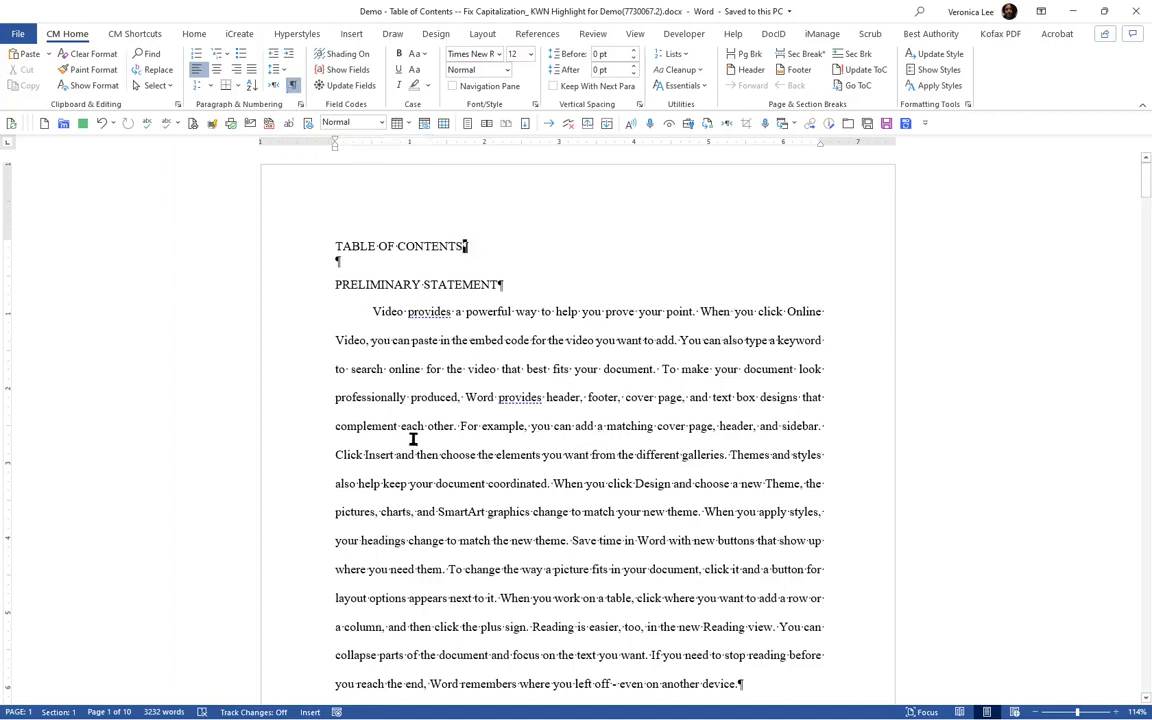
Try a tab on the empty line below TABLE OF CONTENTS, remove it, and toggle the formatting marks off and on
{"action": "left_click", "coordinate": [369, 262]}
{"action": "key", "text": "Tab"}
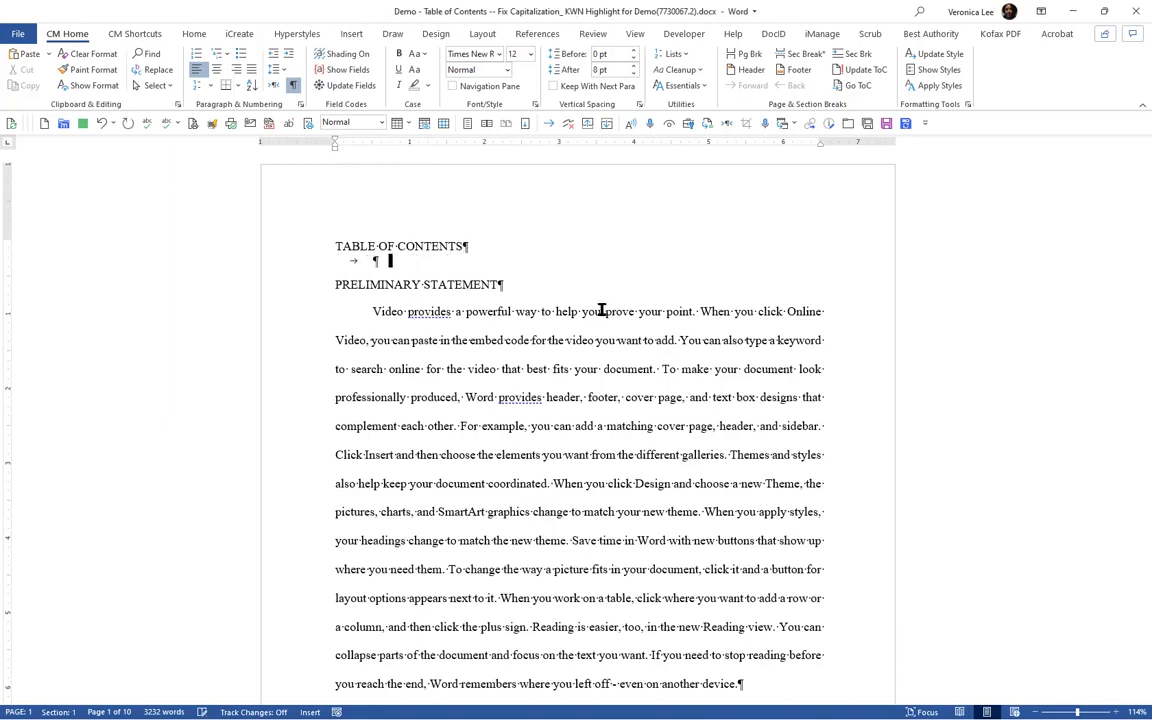
{"action": "key", "text": "BackSpace"}
{"action": "key", "text": "ctrl+shift+8"}
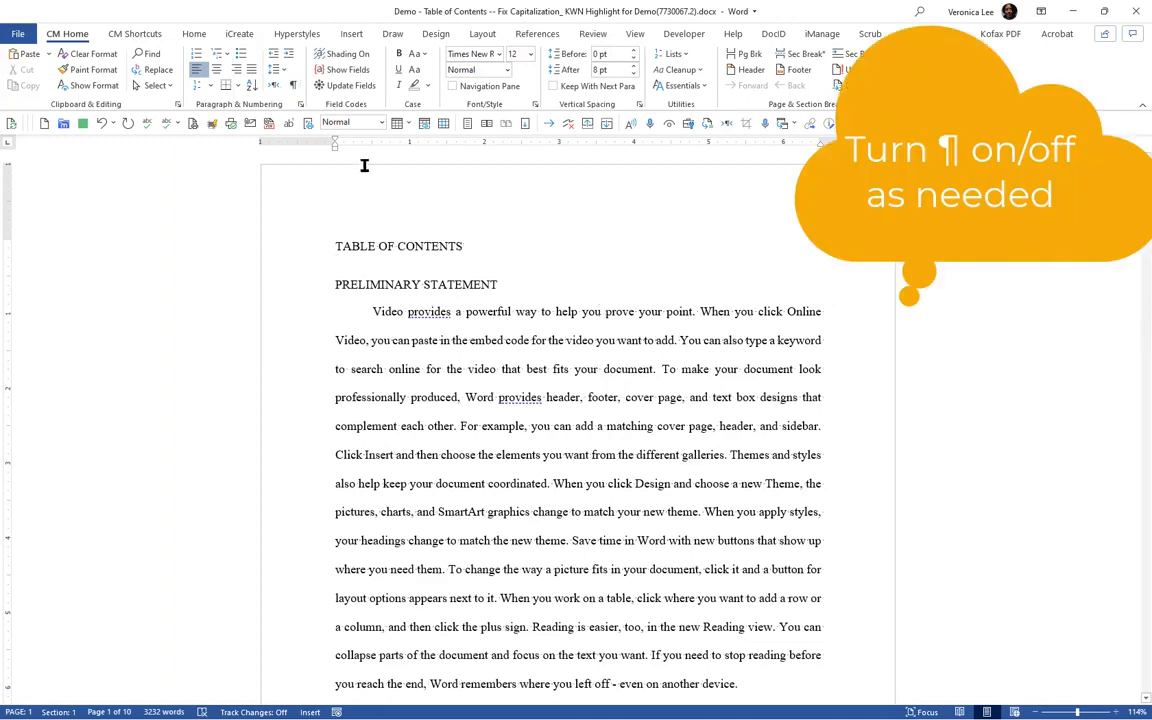
{"action": "left_click", "coordinate": [293, 87]}
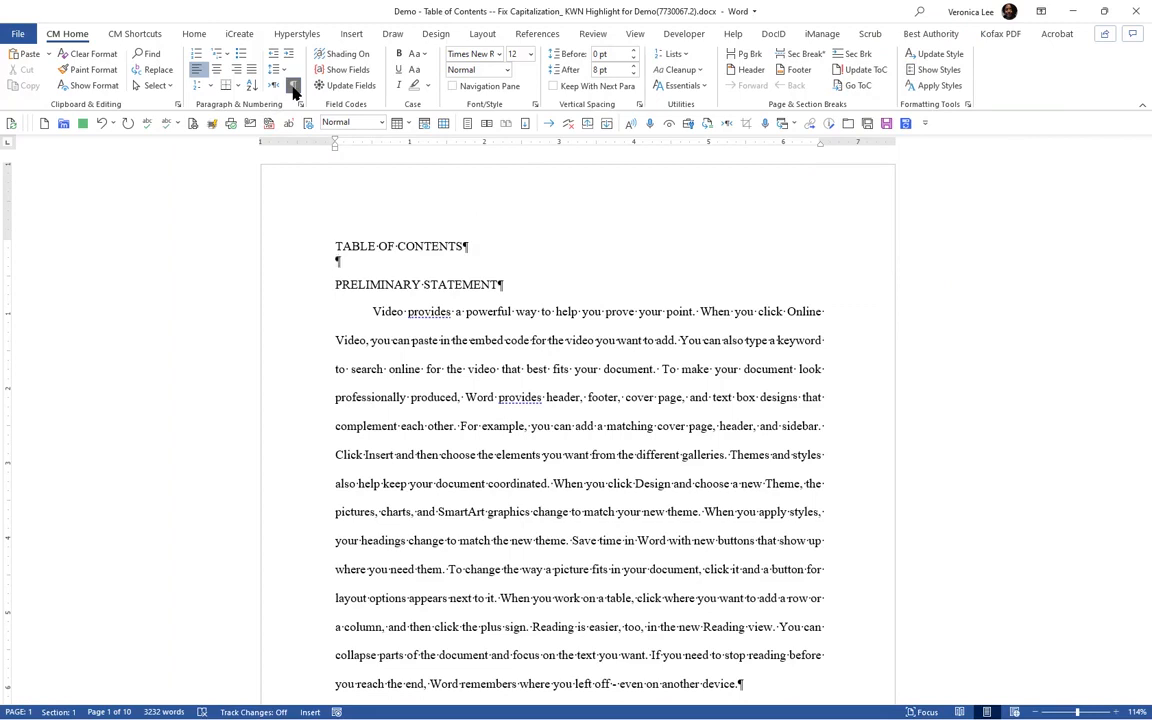
Show the style names beside the paragraphs and review the styles assigned to the headings and body text throughout the document
{"action": "left_click", "coordinate": [927, 72]}
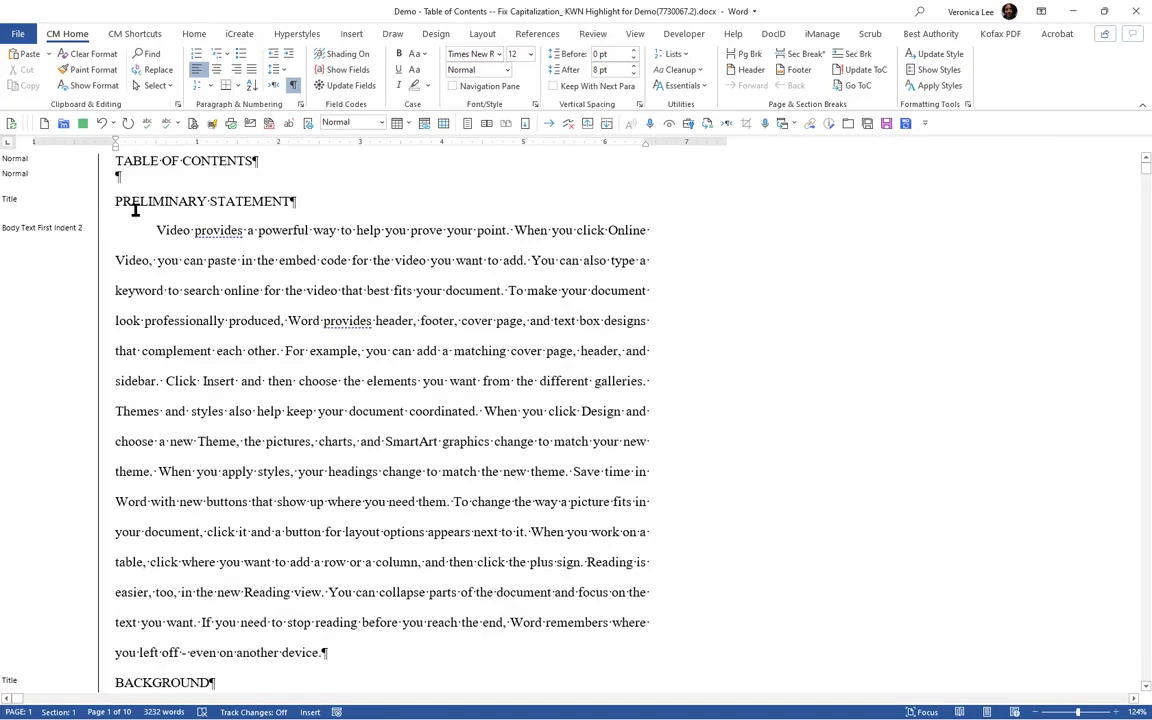
{"action": "scroll", "coordinate": [188, 261], "scroll_direction": "down", "scroll_amount": 1}
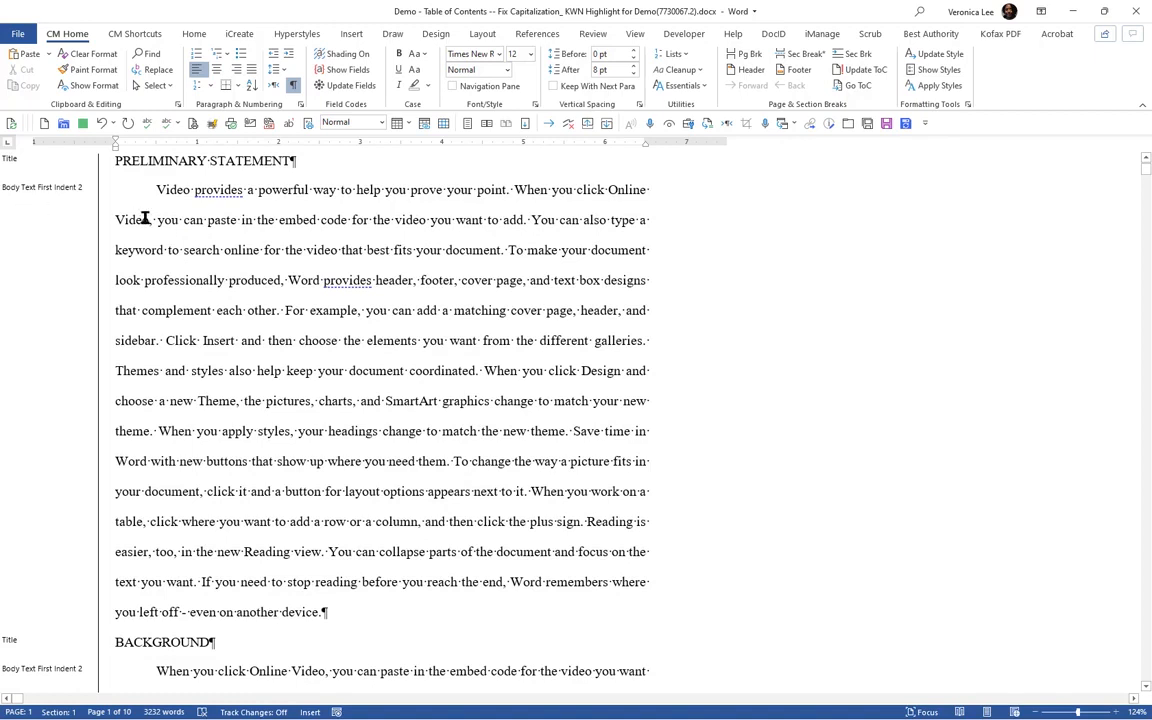
{"action": "scroll", "coordinate": [140, 219], "scroll_direction": "down", "scroll_amount": 3}
{"action": "scroll", "coordinate": [148, 219], "scroll_direction": "down", "scroll_amount": 6}
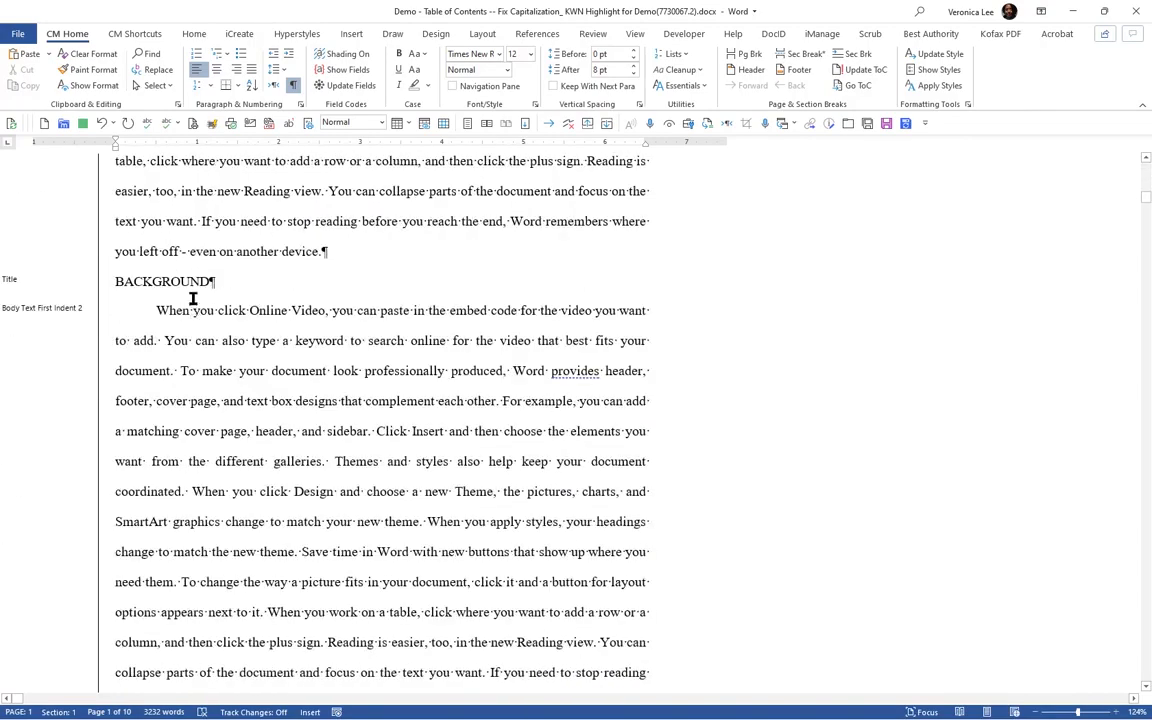
{"action": "scroll", "coordinate": [198, 309], "scroll_direction": "down", "scroll_amount": 5}
{"action": "scroll", "coordinate": [208, 310], "scroll_direction": "down", "scroll_amount": 7}
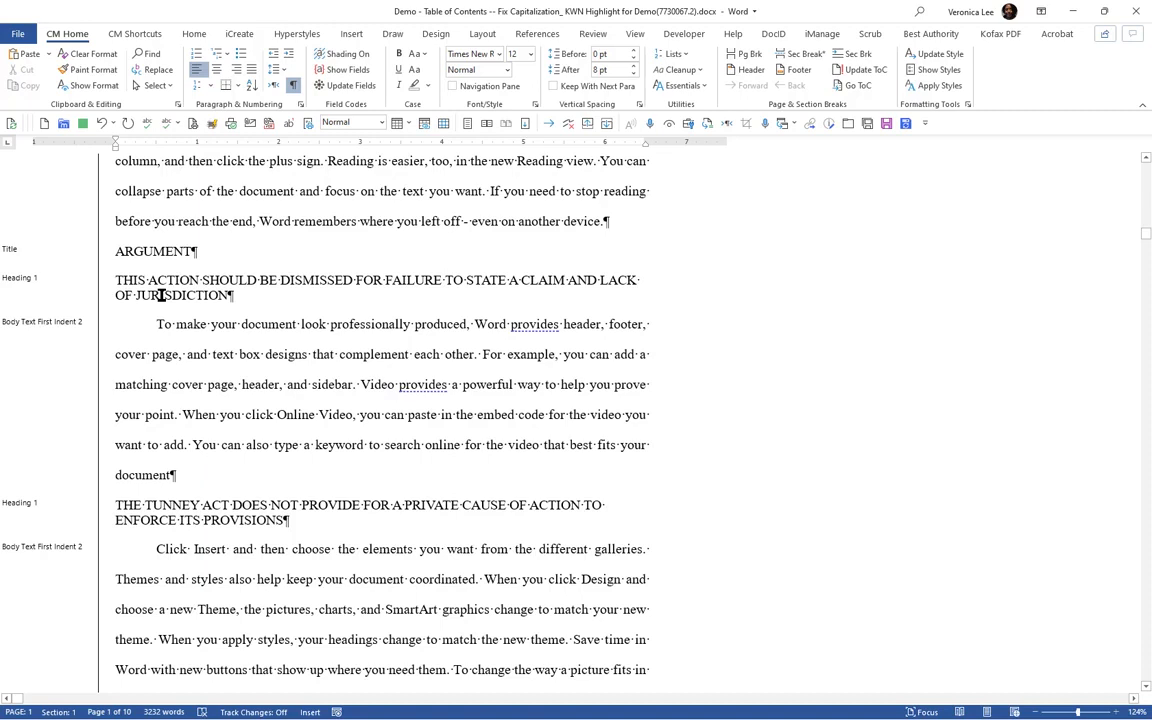
{"action": "scroll", "coordinate": [160, 295], "scroll_direction": "down", "scroll_amount": 7}
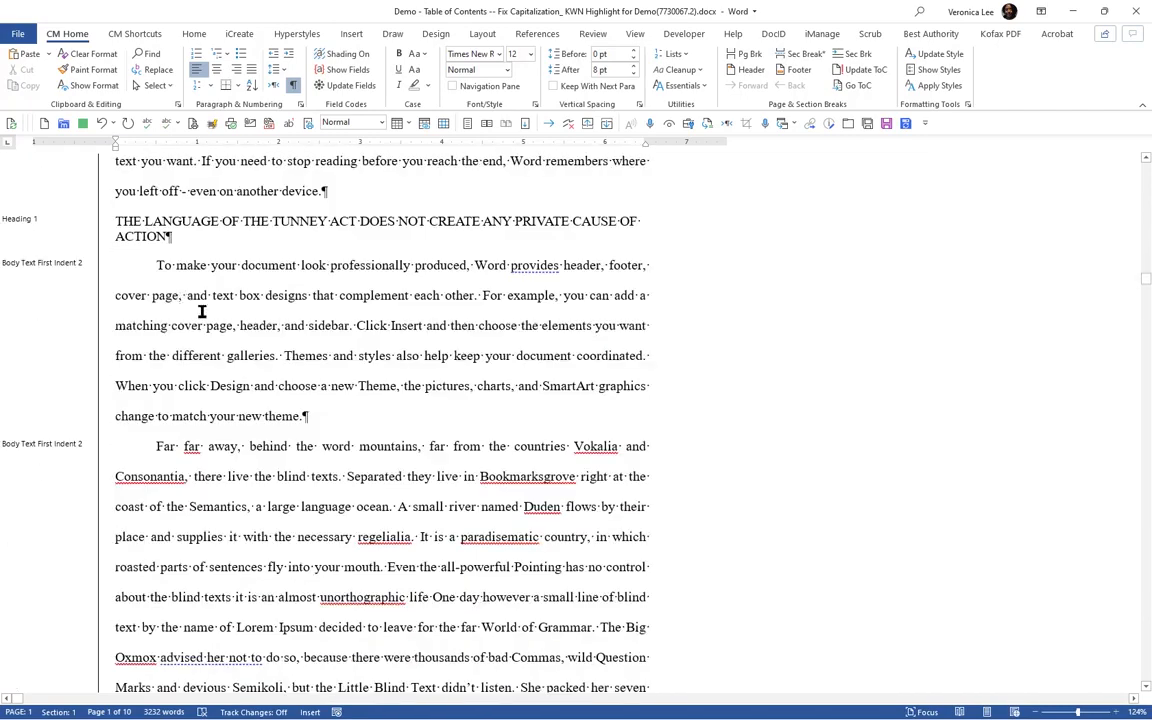
{"action": "key", "text": "ctrl+Home"}
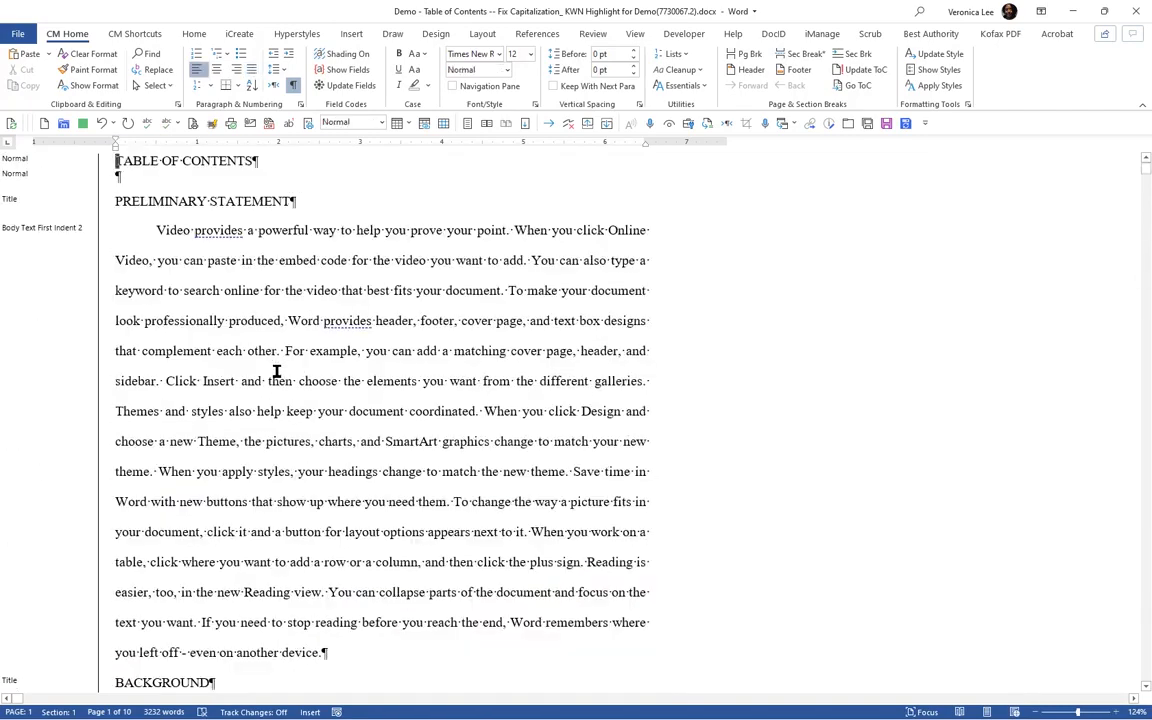
Insert a next-page section break (Sec Brk*) on the empty line below TABLE OF CONTENTS and delete the blank paragraph above PRELIMINARY STATEMENT
{"action": "left_click", "coordinate": [150, 179]}
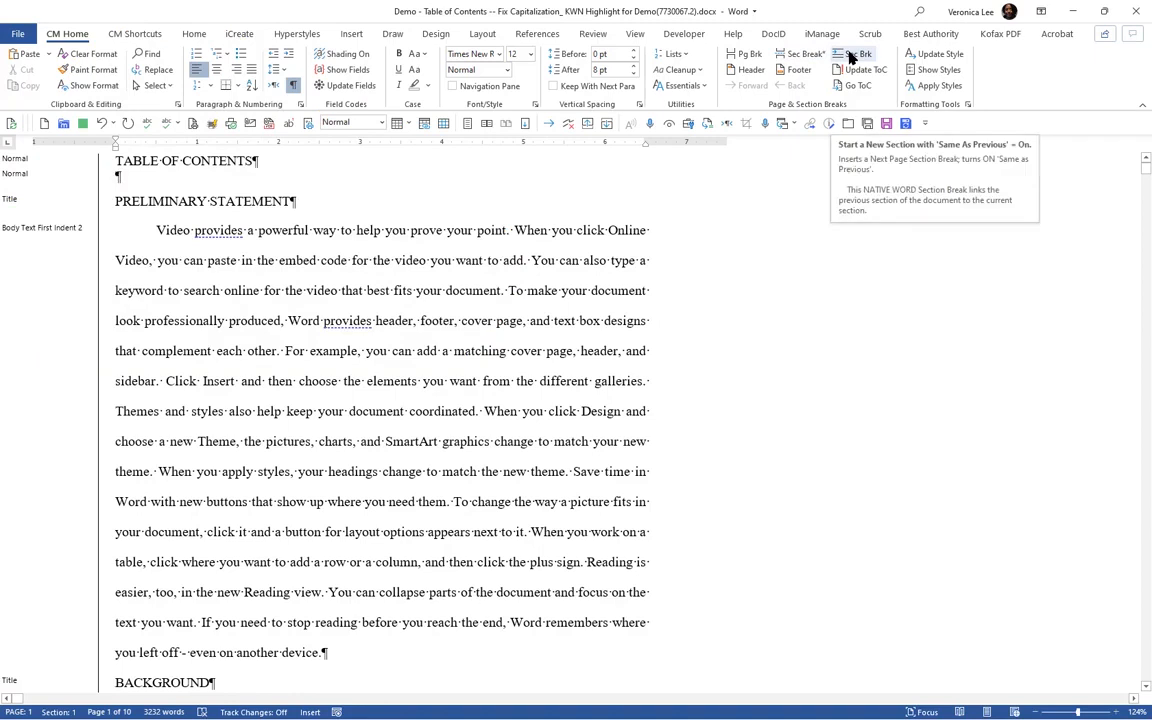
{"action": "left_click", "coordinate": [792, 57]}
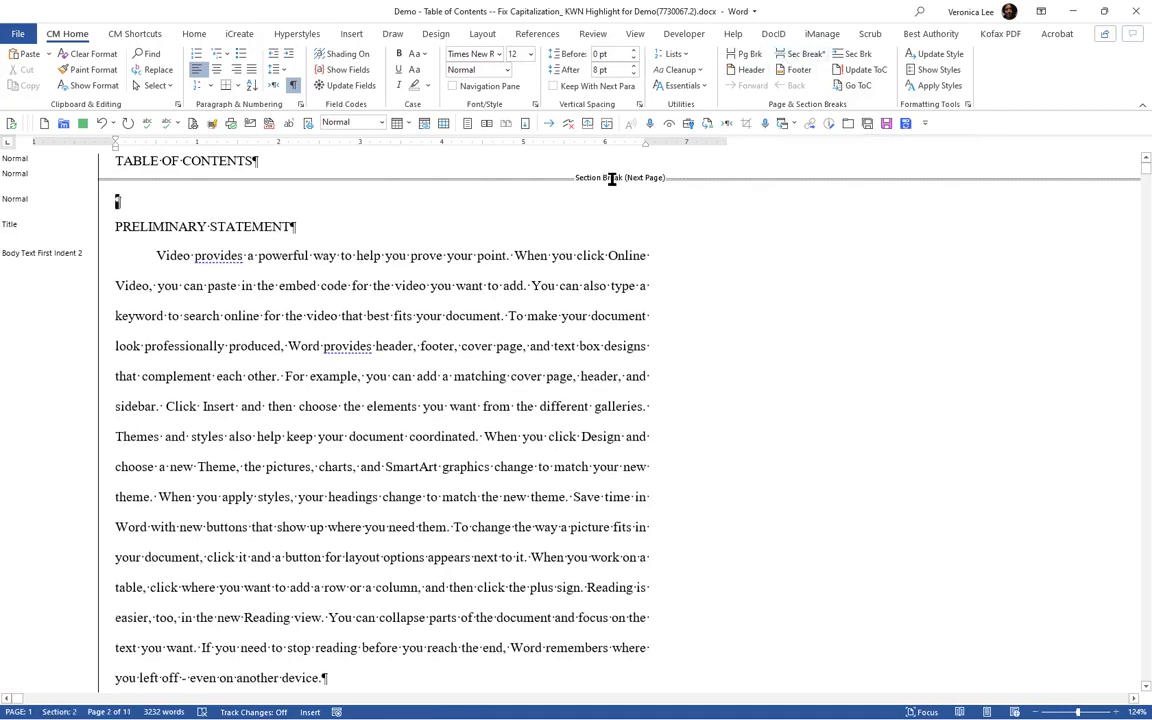
{"action": "left_click", "coordinate": [344, 161]}
{"action": "left_click", "coordinate": [349, 215]}
{"action": "key", "text": "Delete"}
Add two empty paragraphs directly after the TABLE OF CONTENTS title, before the section break
{"action": "key", "text": "Up"}
{"action": "key", "text": "End"}
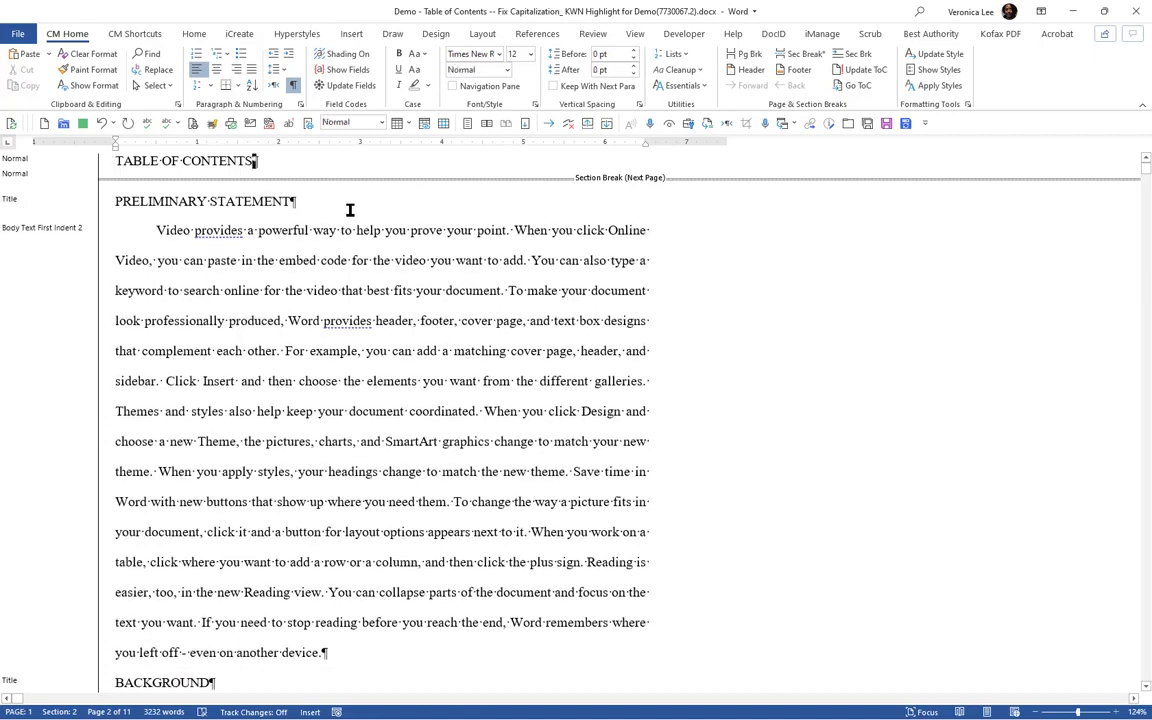
{"action": "key", "text": "Return"}
{"action": "key", "text": "Return"}
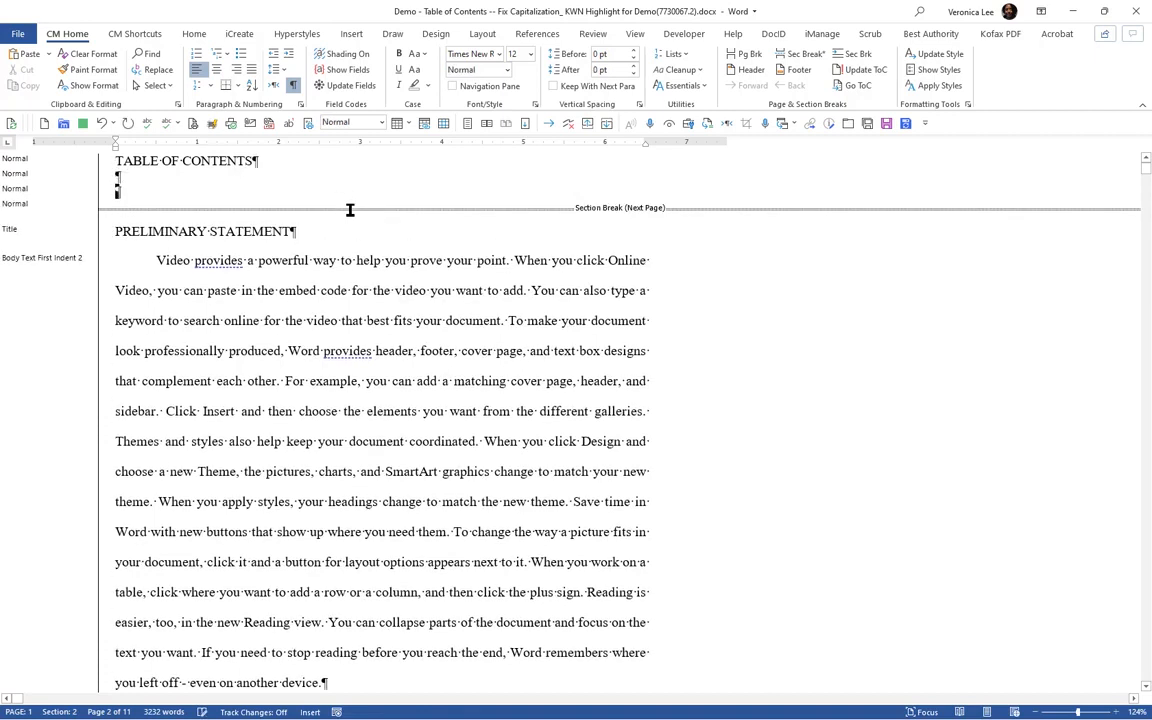
Insert a one-level table of contents with dotted leaders and right-aligned page numbers on the second new empty paragraph, and check its entries
{"action": "left_click", "coordinate": [536, 34]}
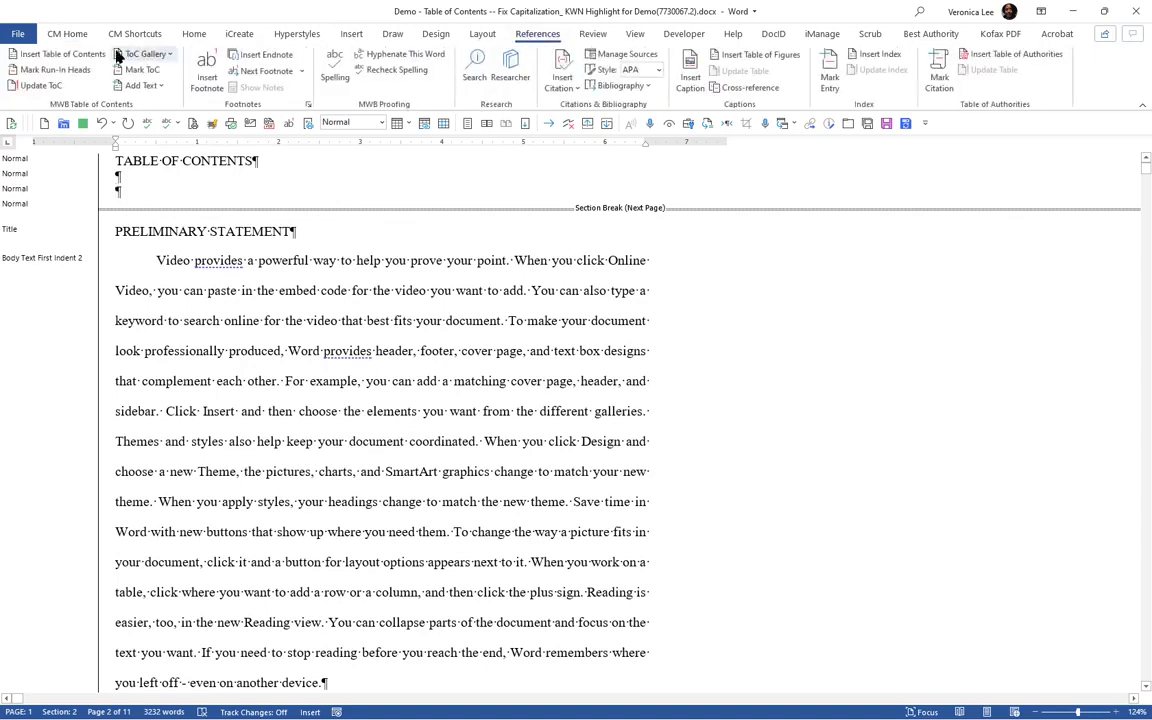
{"action": "left_click", "coordinate": [66, 55]}
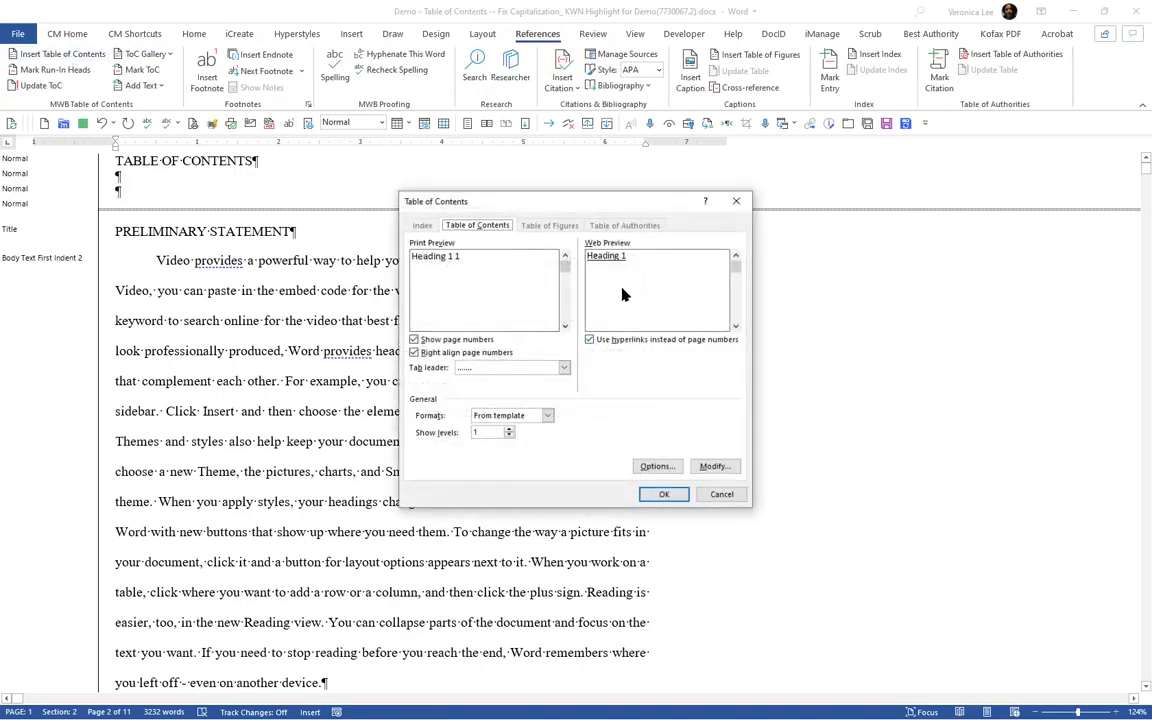
{"action": "left_click", "coordinate": [672, 495]}
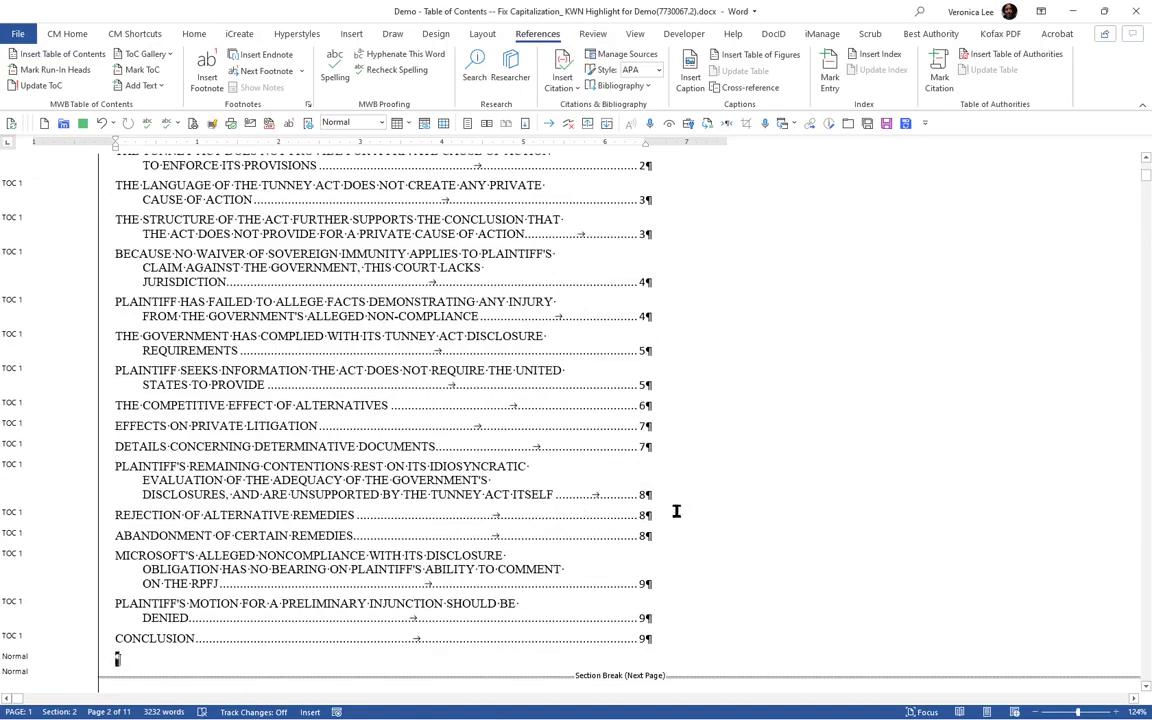
{"action": "scroll", "coordinate": [633, 470], "scroll_direction": "up", "scroll_amount": 2}
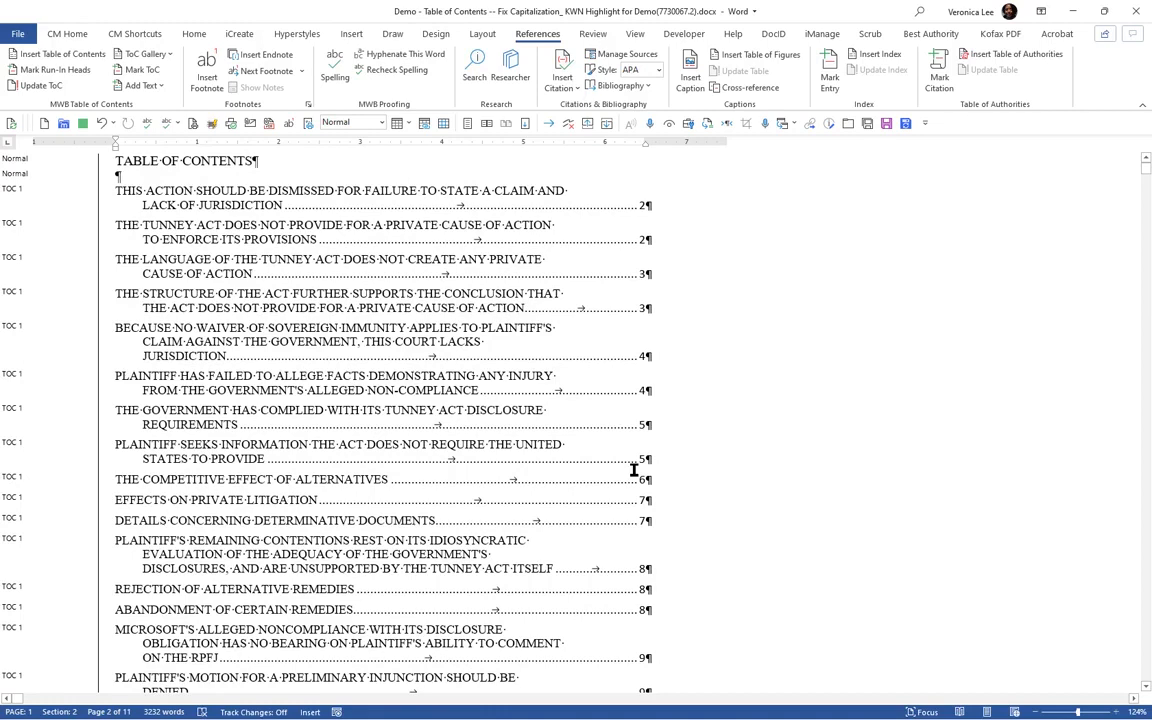
{"action": "scroll", "coordinate": [500, 426], "scroll_direction": "down", "scroll_amount": 8}
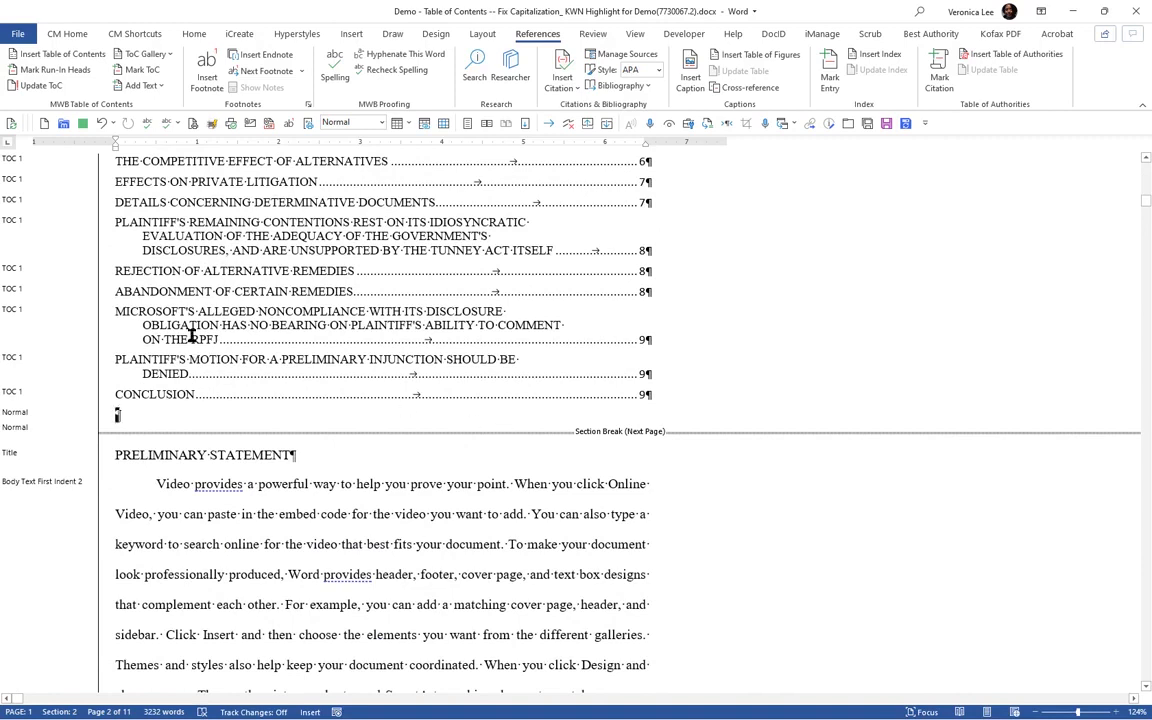
Apply the Hyperstyles numbering scheme "Appellate Brief - Illinois" from the PRELIMINARY STATEMENT title and check the reformatted headings
{"action": "left_click", "coordinate": [150, 458]}
{"action": "left_click", "coordinate": [299, 36]}
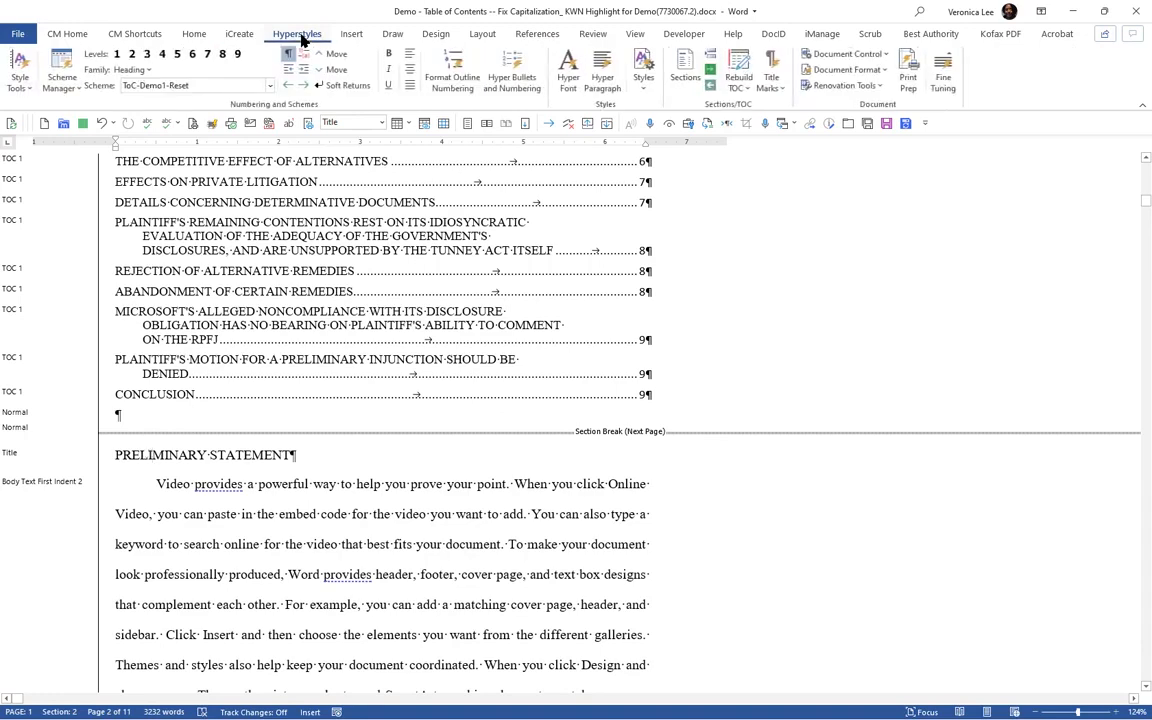
{"action": "left_click", "coordinate": [58, 62]}
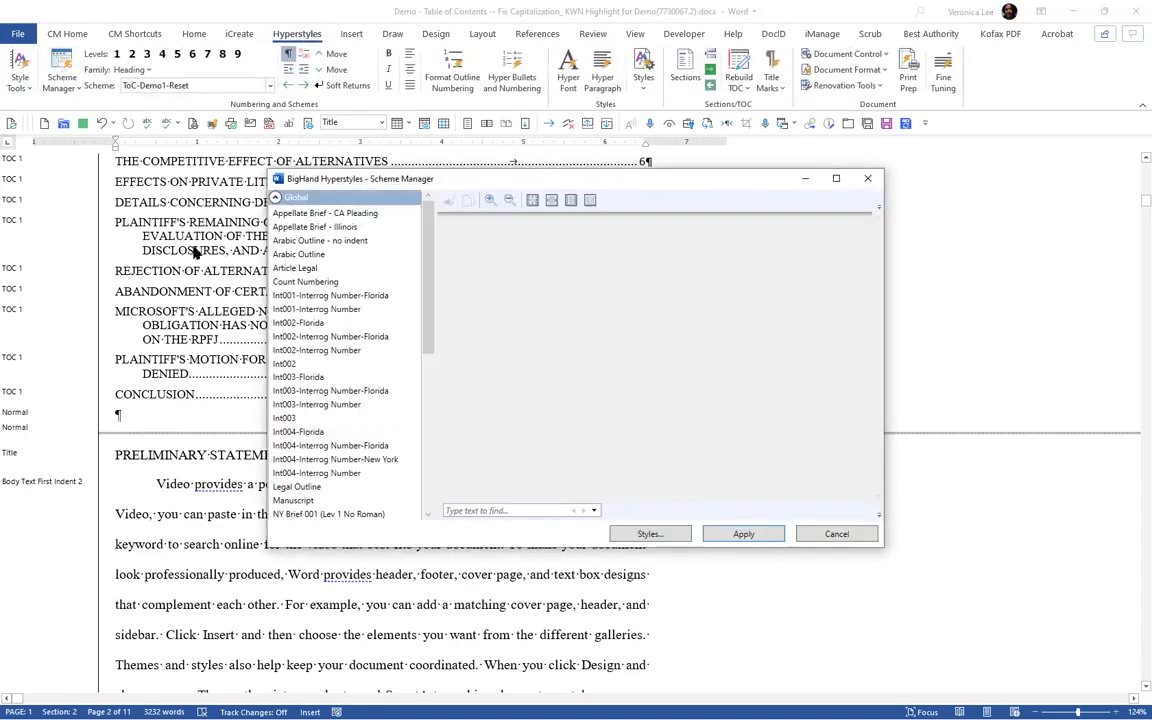
{"action": "left_click", "coordinate": [342, 228]}
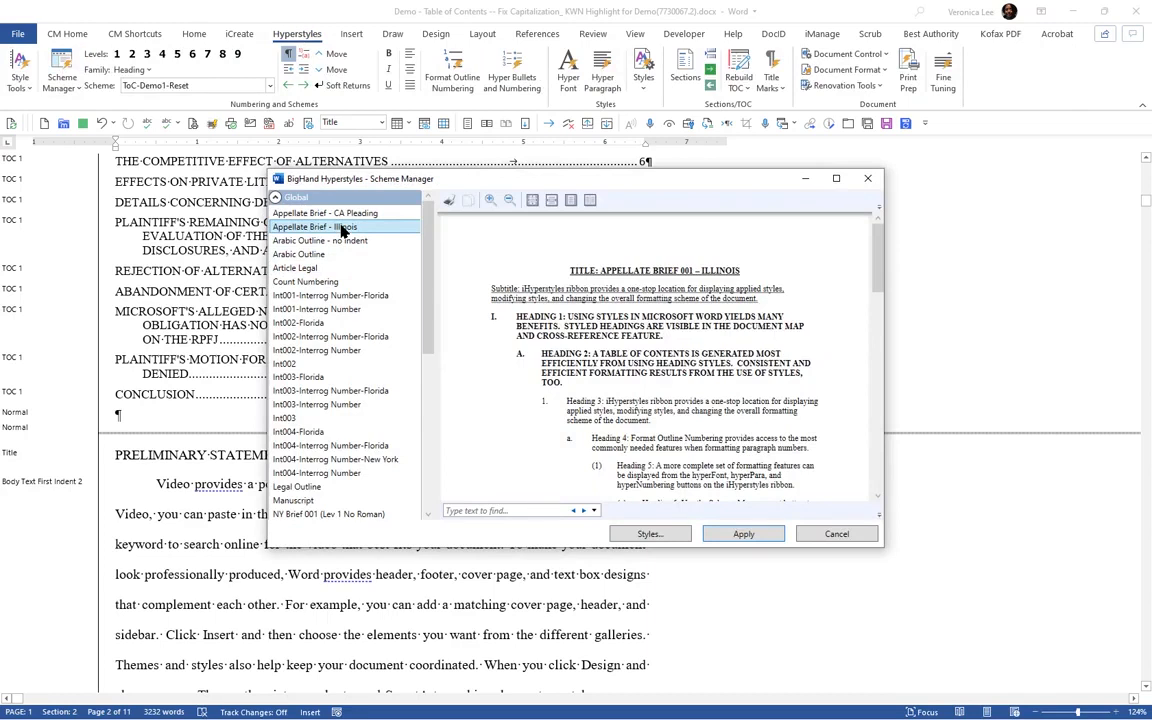
{"action": "left_click", "coordinate": [740, 535]}
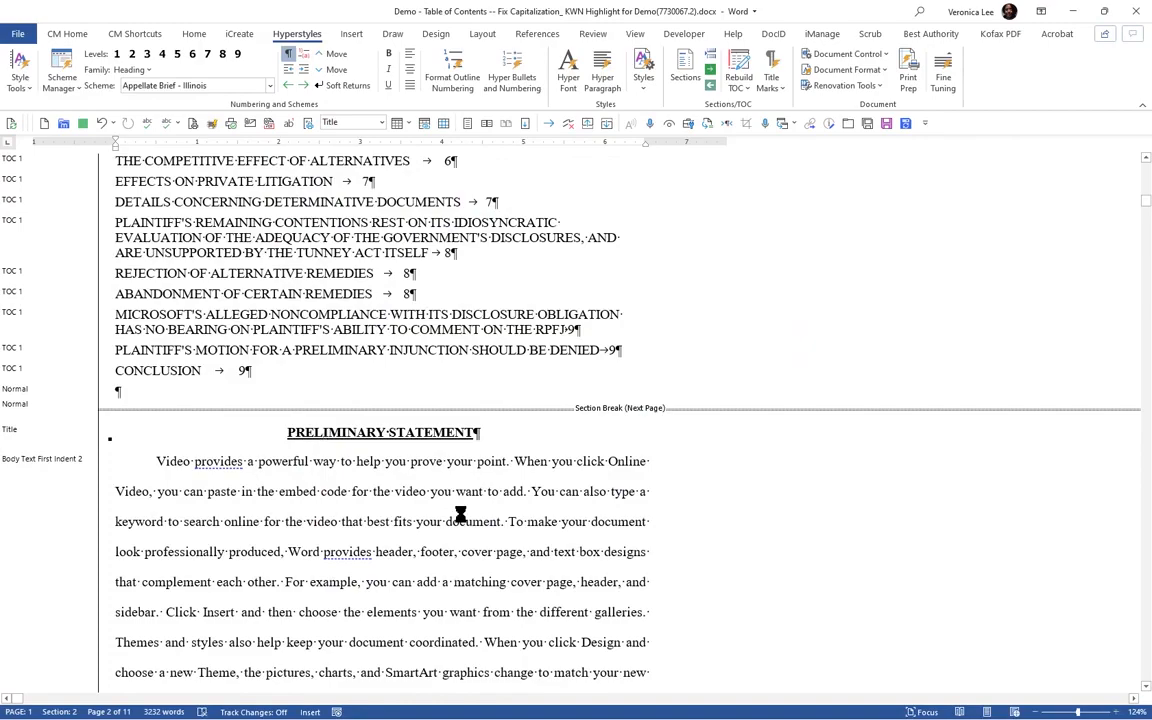
{"action": "scroll", "coordinate": [460, 515], "scroll_direction": "down", "scroll_amount": 8}
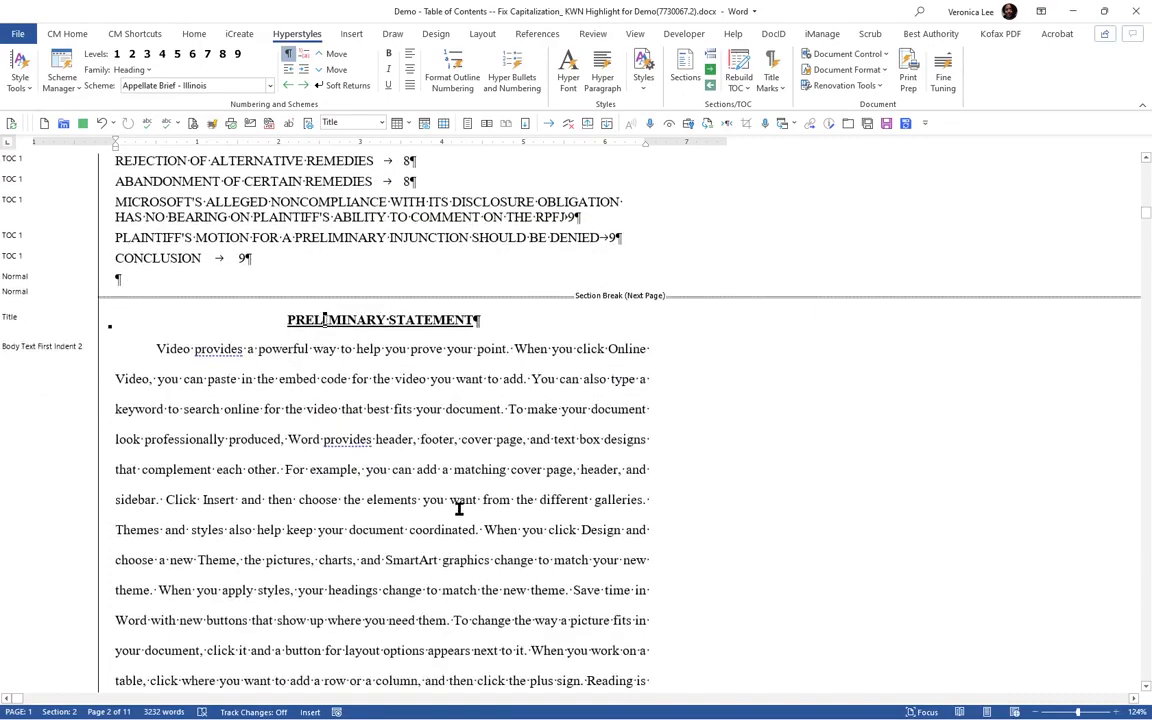
{"action": "scroll", "coordinate": [462, 502], "scroll_direction": "down", "scroll_amount": 5}
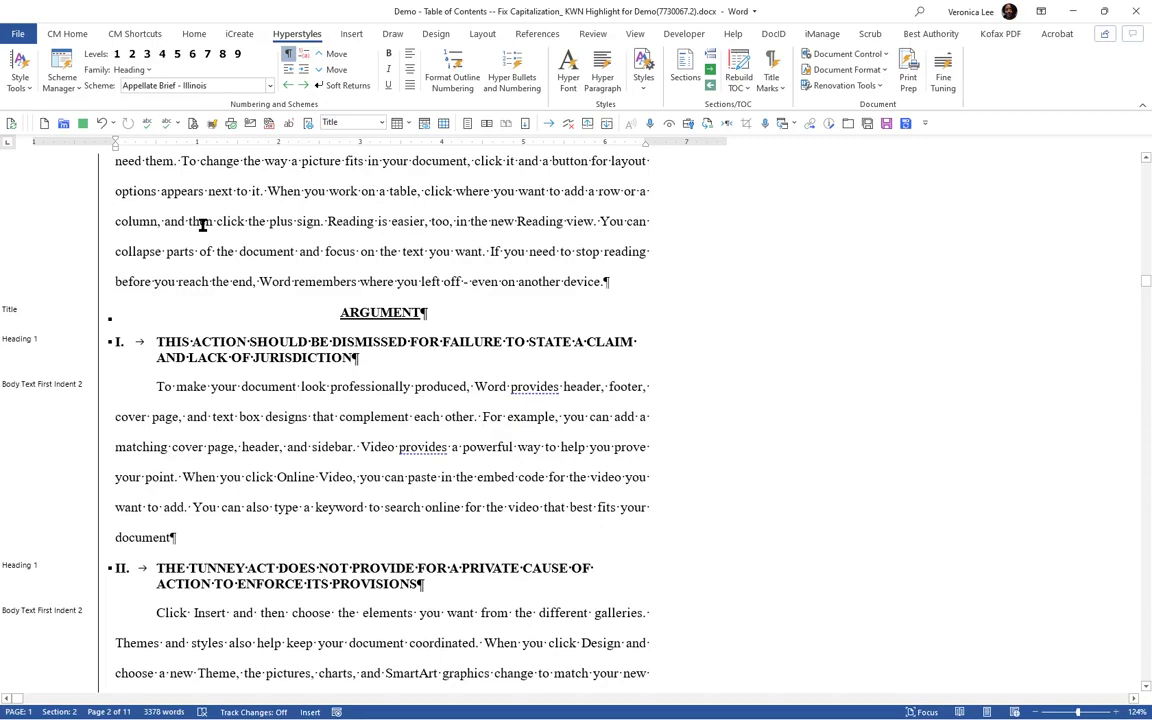
Return to the beginning of the document and update the table of contents to match the numbered headings
{"action": "key", "text": "ctrl+Home"}
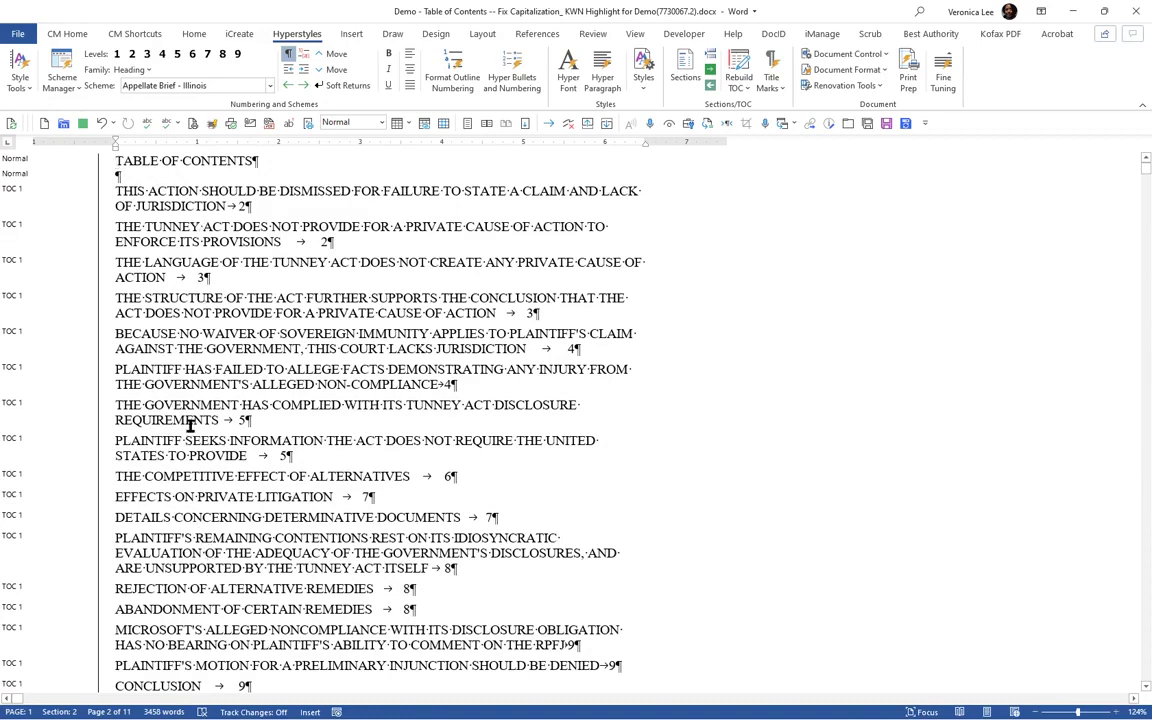
{"action": "left_click", "coordinate": [70, 34]}
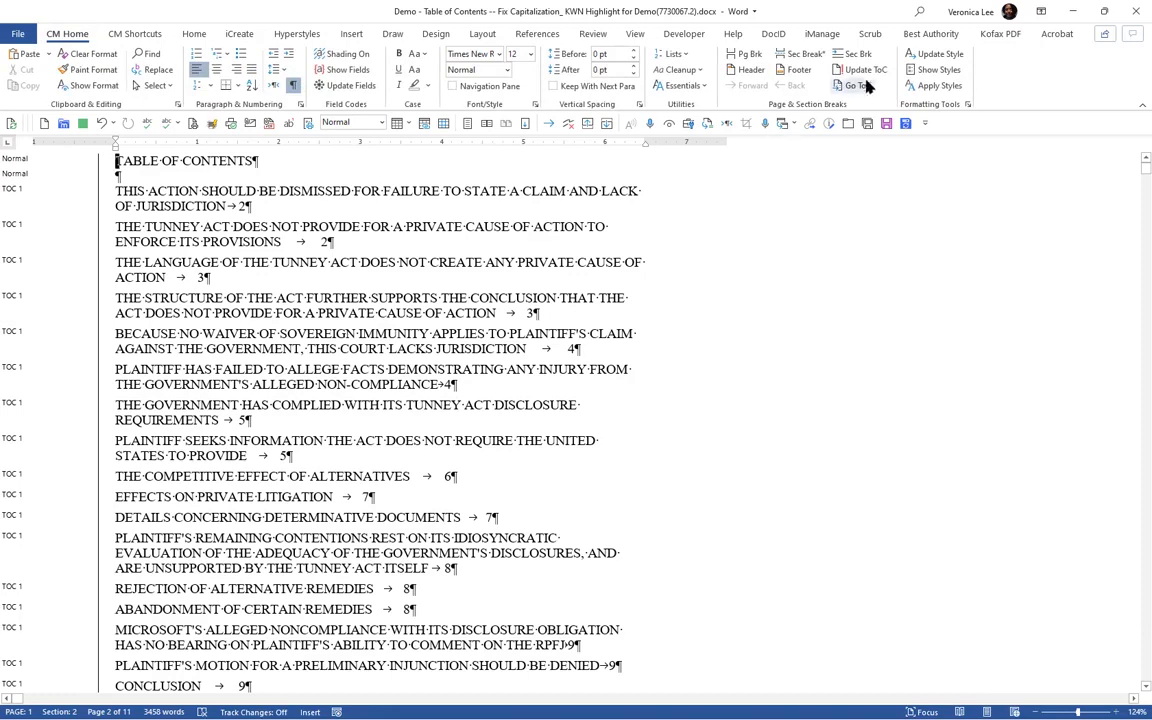
{"action": "left_click", "coordinate": [866, 70]}
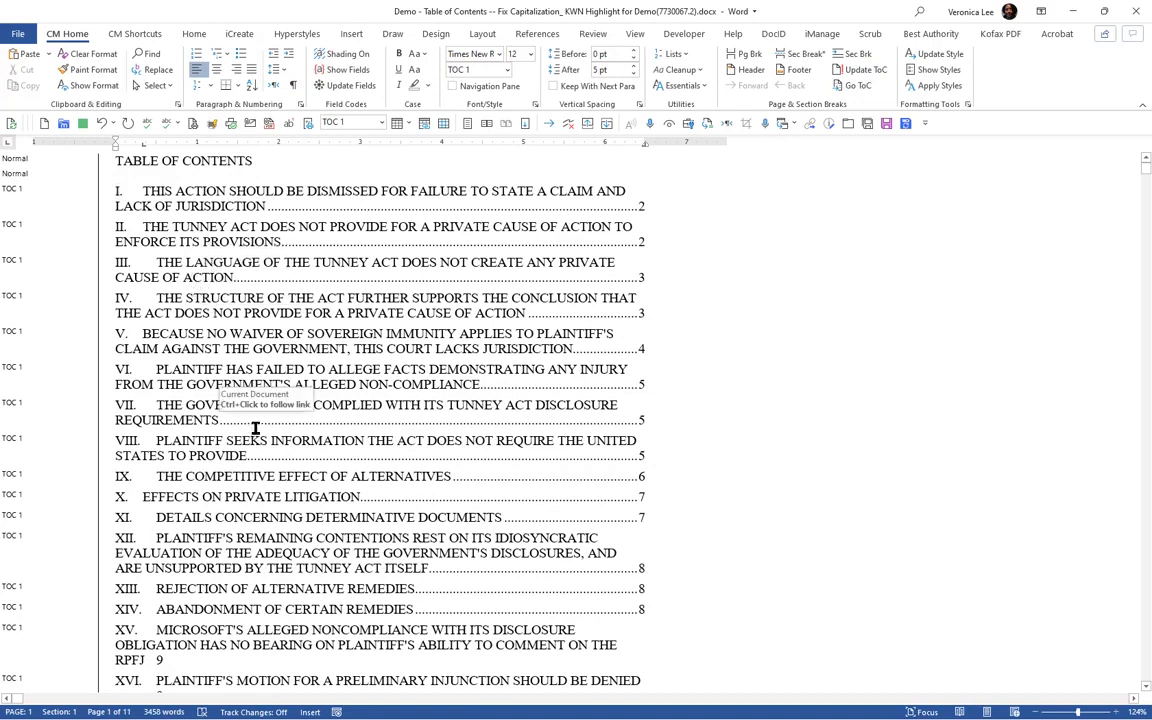
Give the first table of contents entry a hanging indent and update the TOC 1 style to match it
{"action": "left_click", "coordinate": [144, 192]}
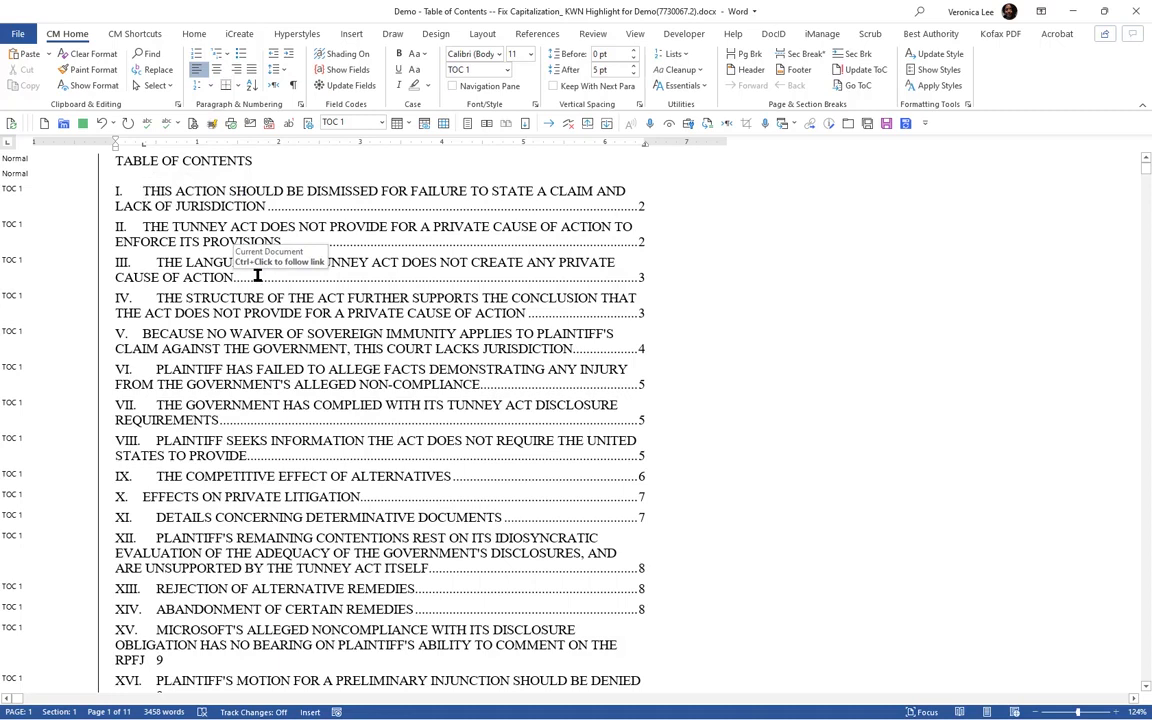
{"action": "key", "text": "ctrl+t"}
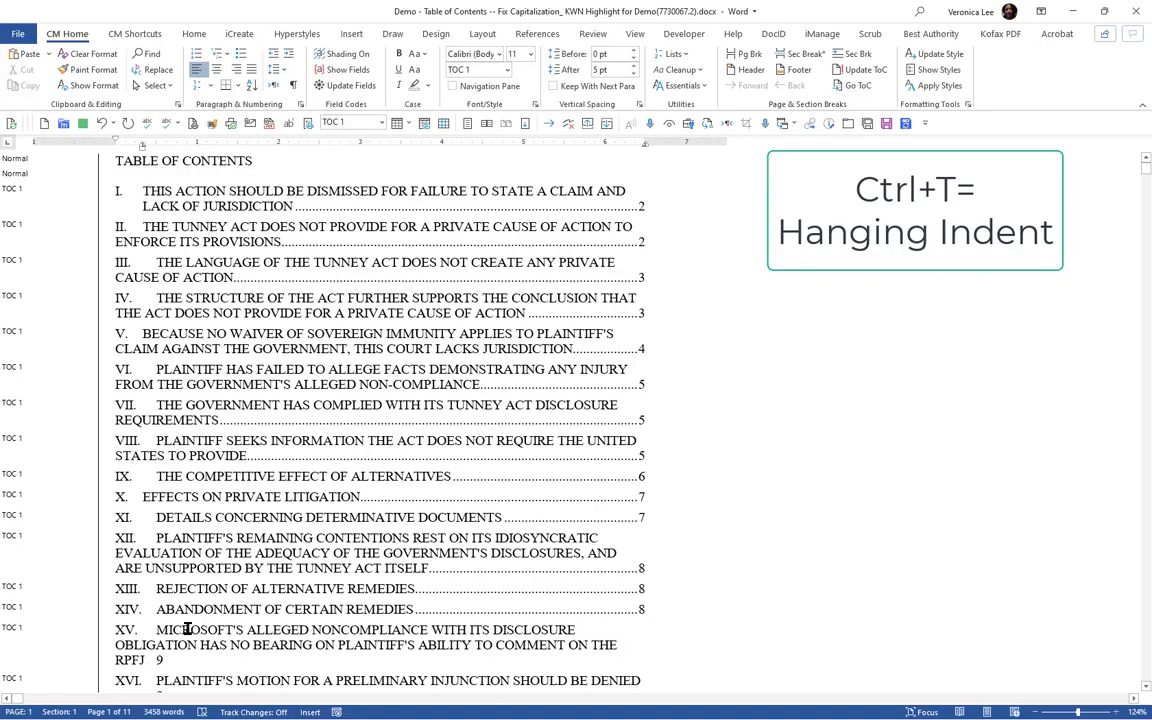
{"action": "left_click", "coordinate": [933, 53]}
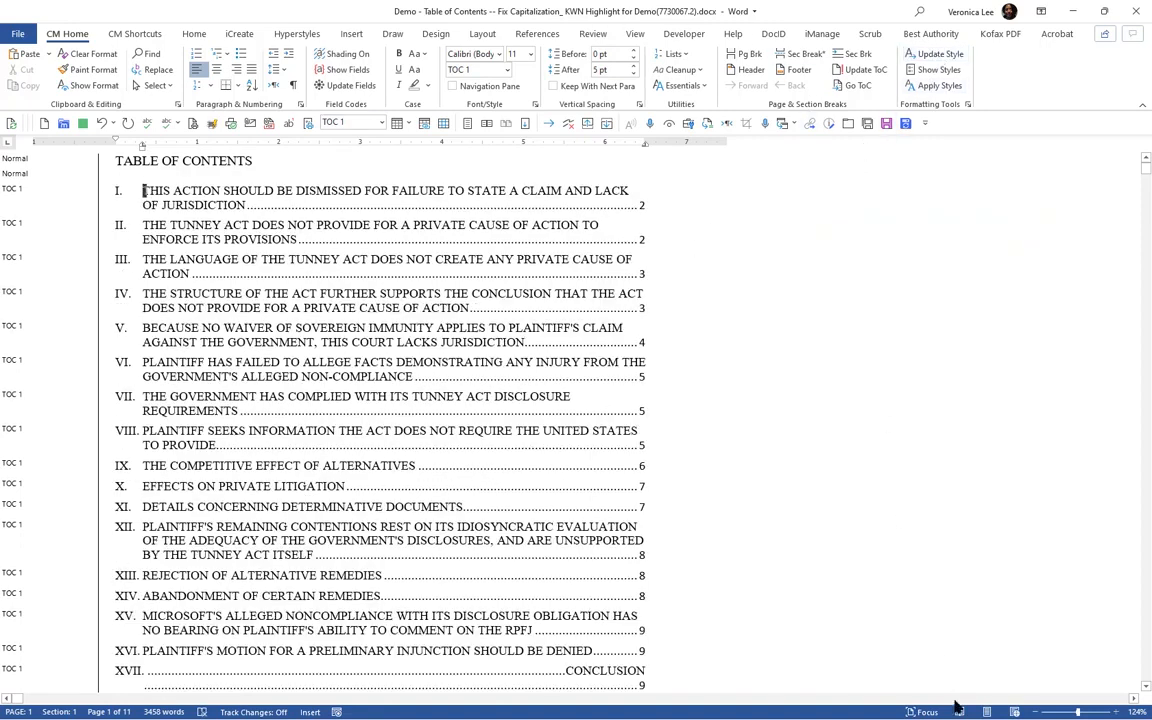
Switch to Print Layout view and review the formatted table of contents through to the start of the PRELIMINARY STATEMENT page
{"action": "left_click", "coordinate": [986, 712]}
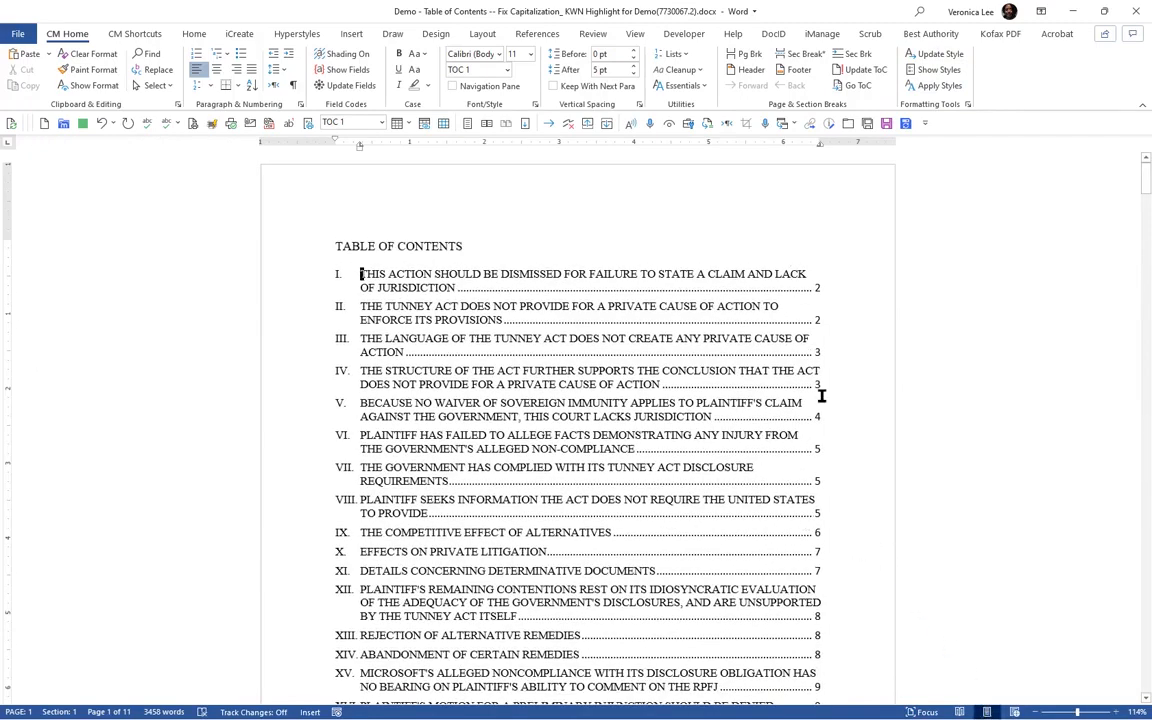
{"action": "scroll", "coordinate": [816, 398], "scroll_direction": "down", "scroll_amount": 3}
{"action": "scroll", "coordinate": [815, 408], "scroll_direction": "down", "scroll_amount": 5}
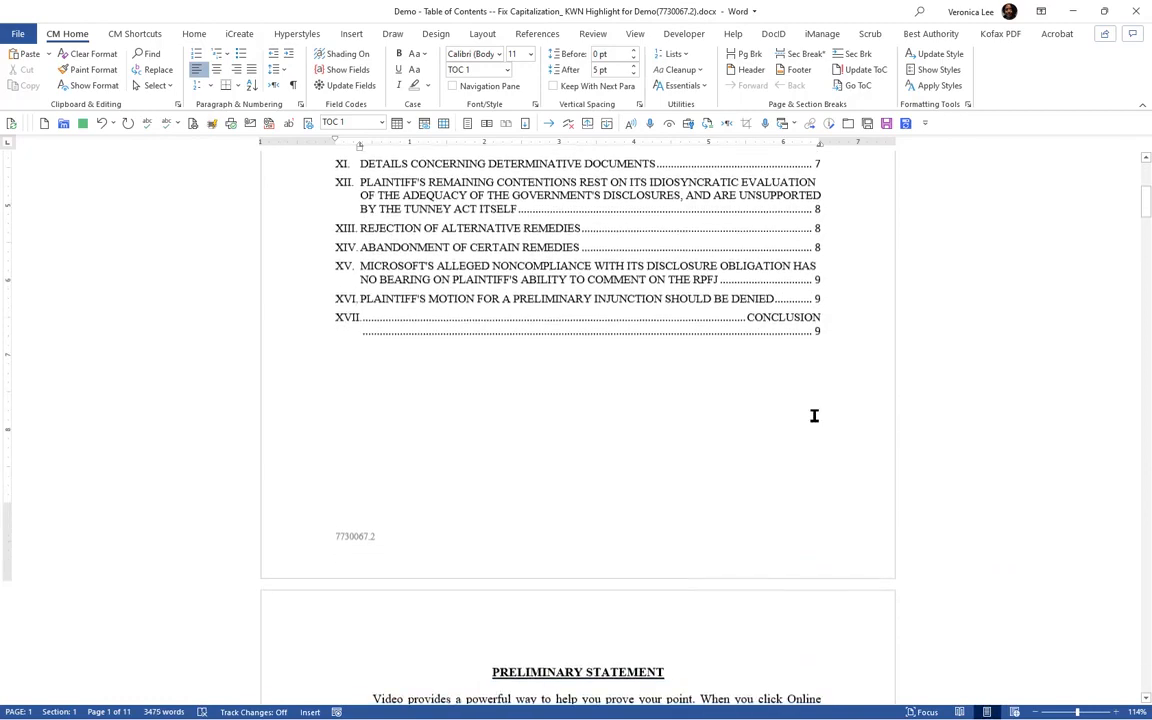
{"action": "scroll", "coordinate": [813, 414], "scroll_direction": "up", "scroll_amount": 2}
{"action": "scroll", "coordinate": [814, 416], "scroll_direction": "down", "scroll_amount": 5}
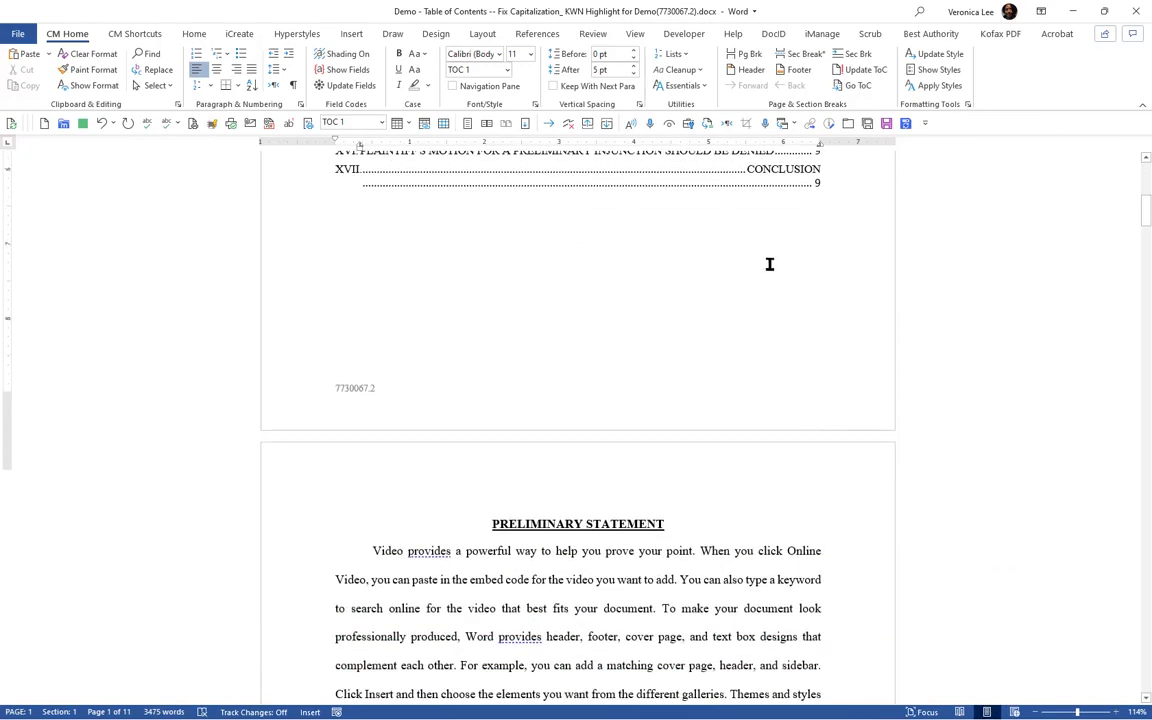
Change the level 1 number style of the Heading 1 multilevel list under ARGUMENT to 1, 2, 3
{"action": "scroll", "coordinate": [772, 230], "scroll_direction": "up", "scroll_amount": 4}
{"action": "scroll", "coordinate": [411, 231], "scroll_direction": "down", "scroll_amount": 2}
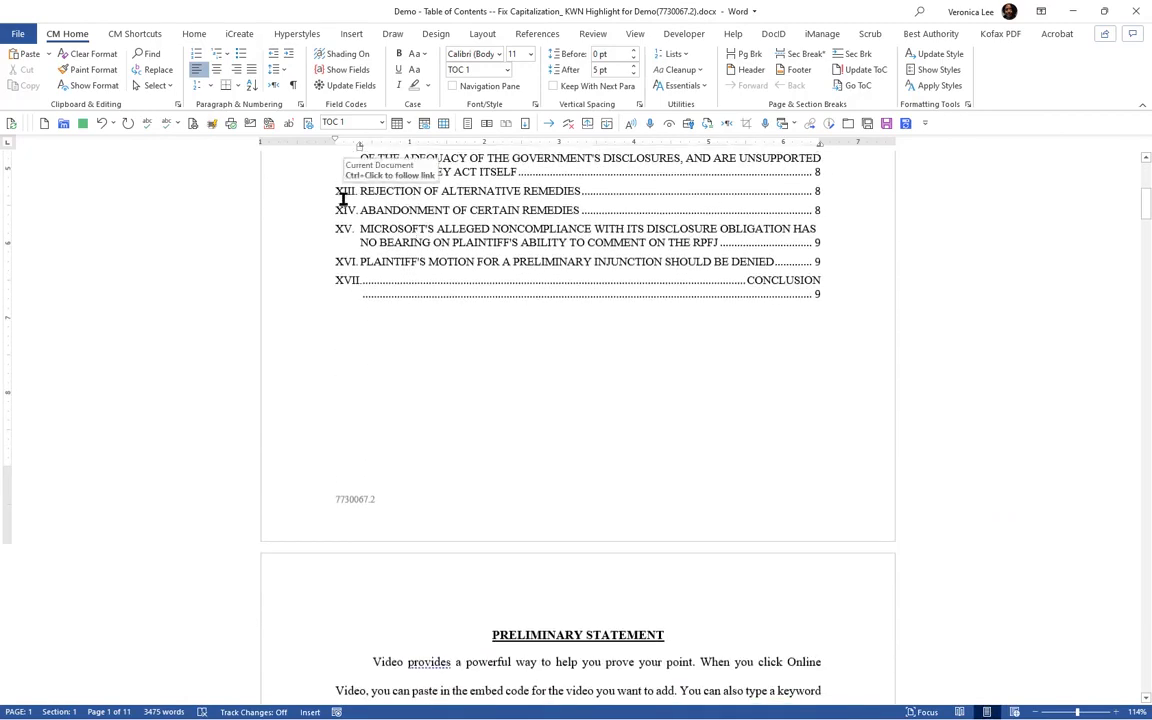
{"action": "scroll", "coordinate": [352, 196], "scroll_direction": "down", "scroll_amount": 20}
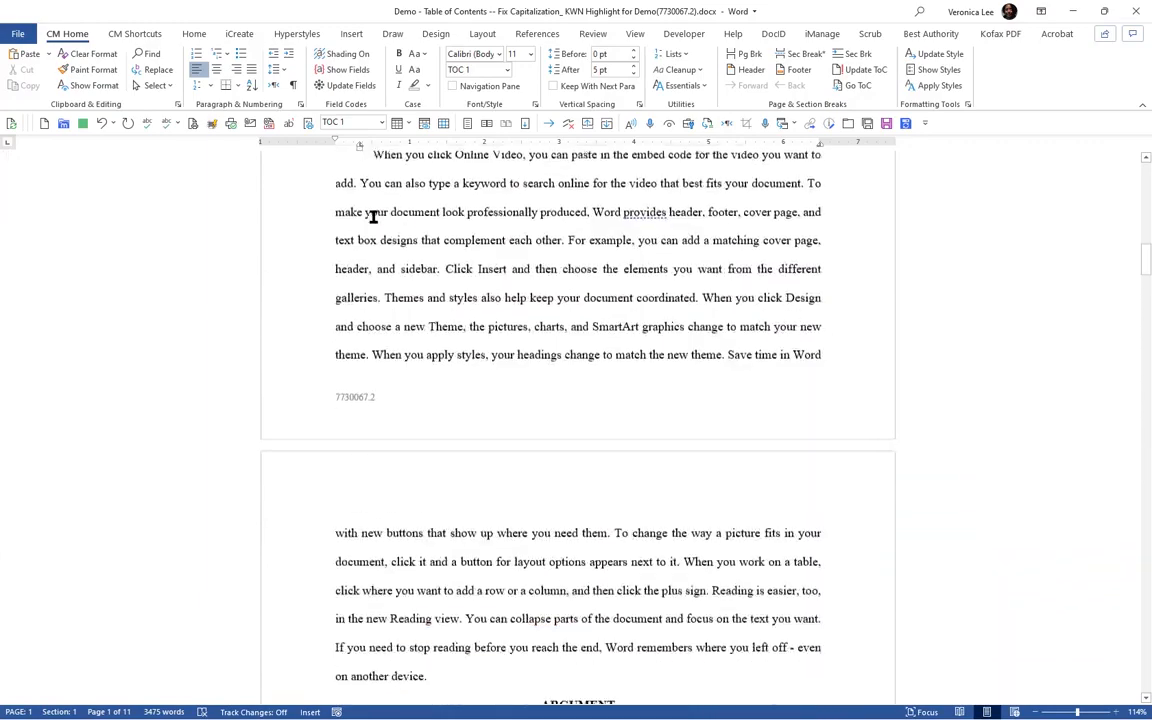
{"action": "scroll", "coordinate": [375, 223], "scroll_direction": "down", "scroll_amount": 3}
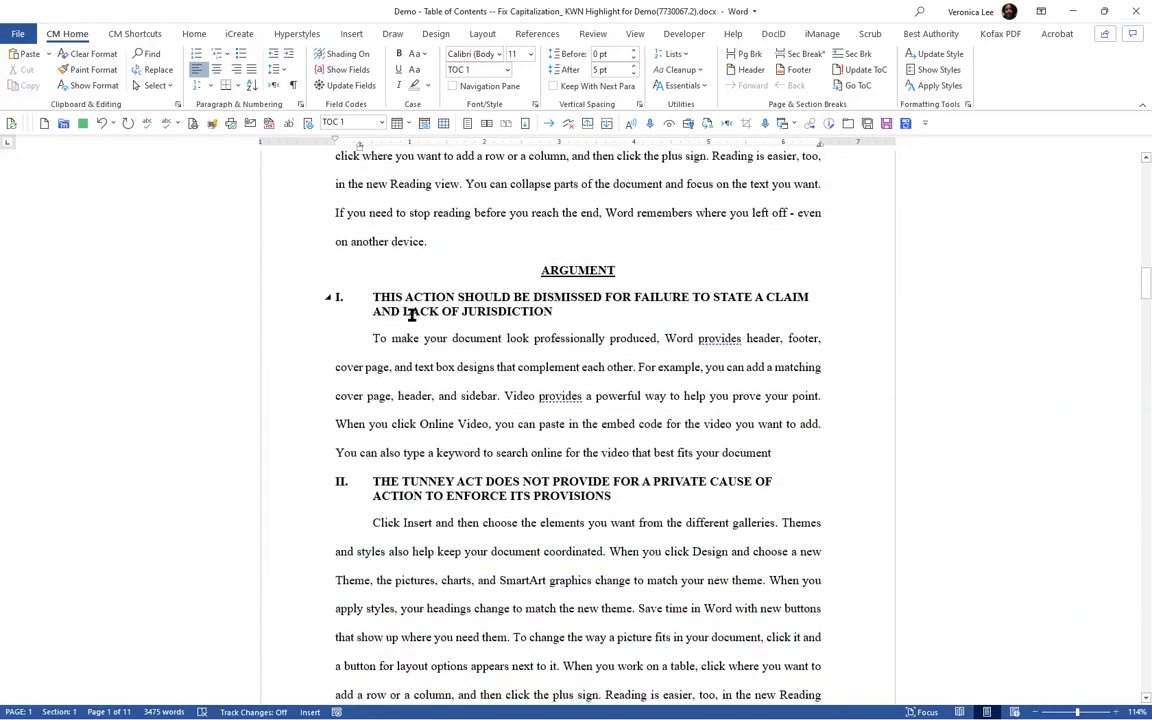
{"action": "left_click", "coordinate": [339, 300]}
{"action": "right_click", "coordinate": [339, 302]}
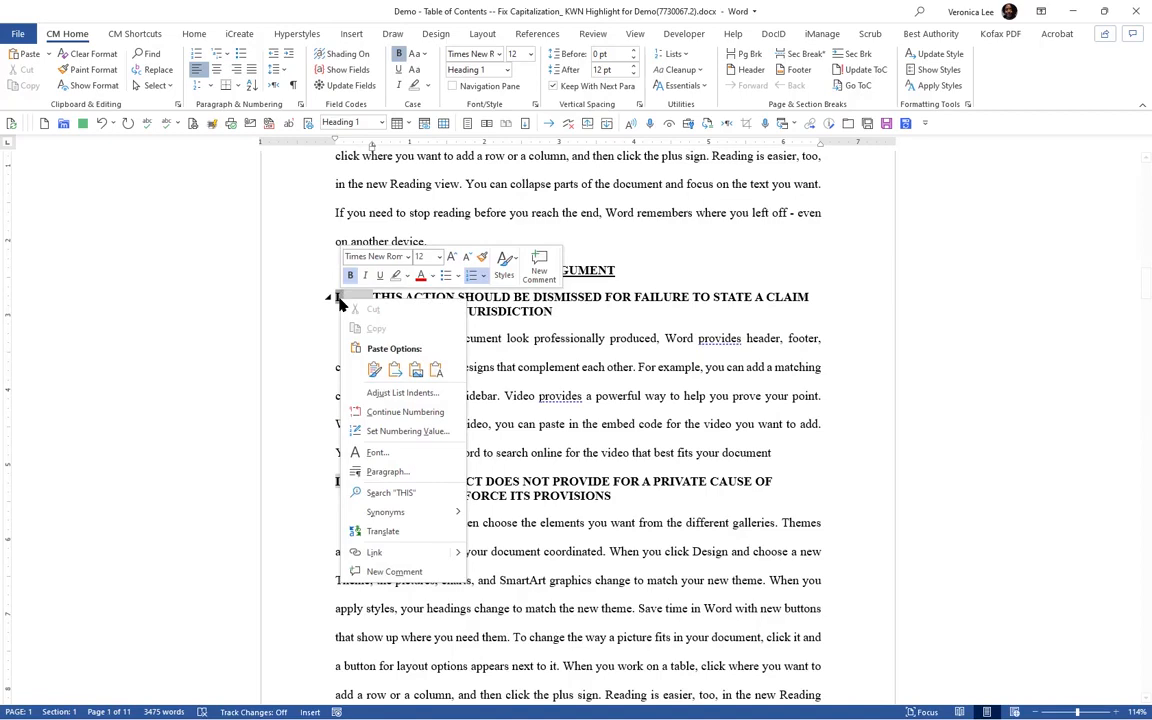
{"action": "left_click", "coordinate": [391, 395]}
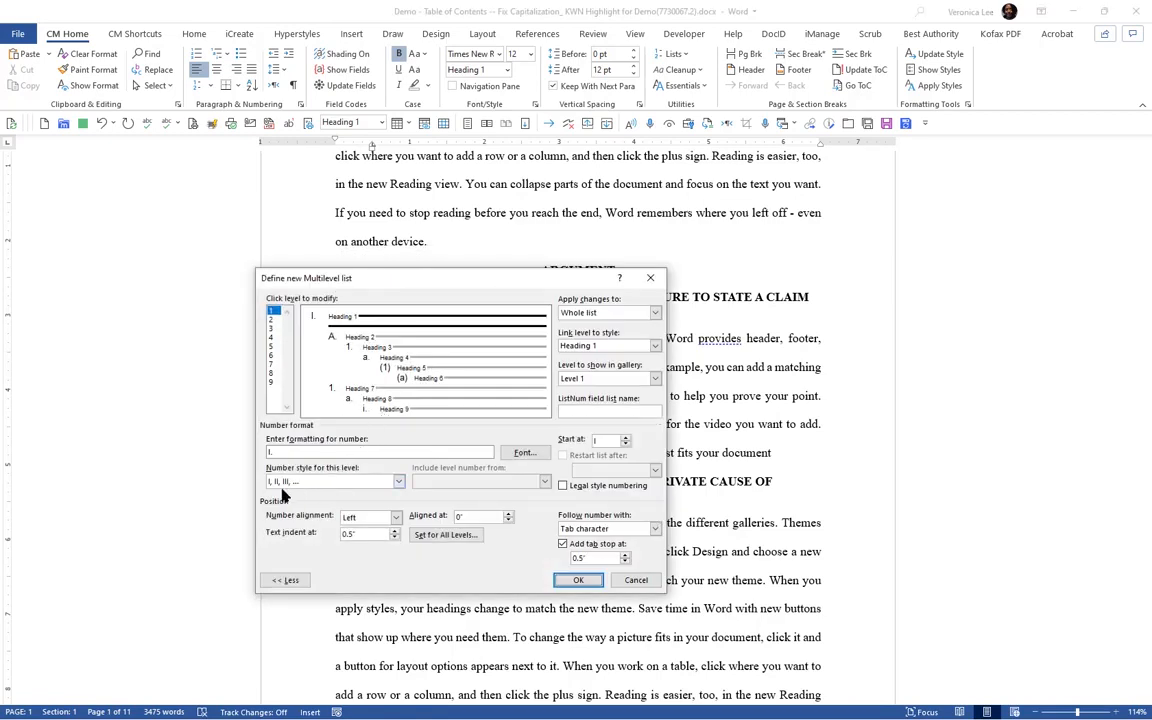
{"action": "left_click", "coordinate": [400, 485]}
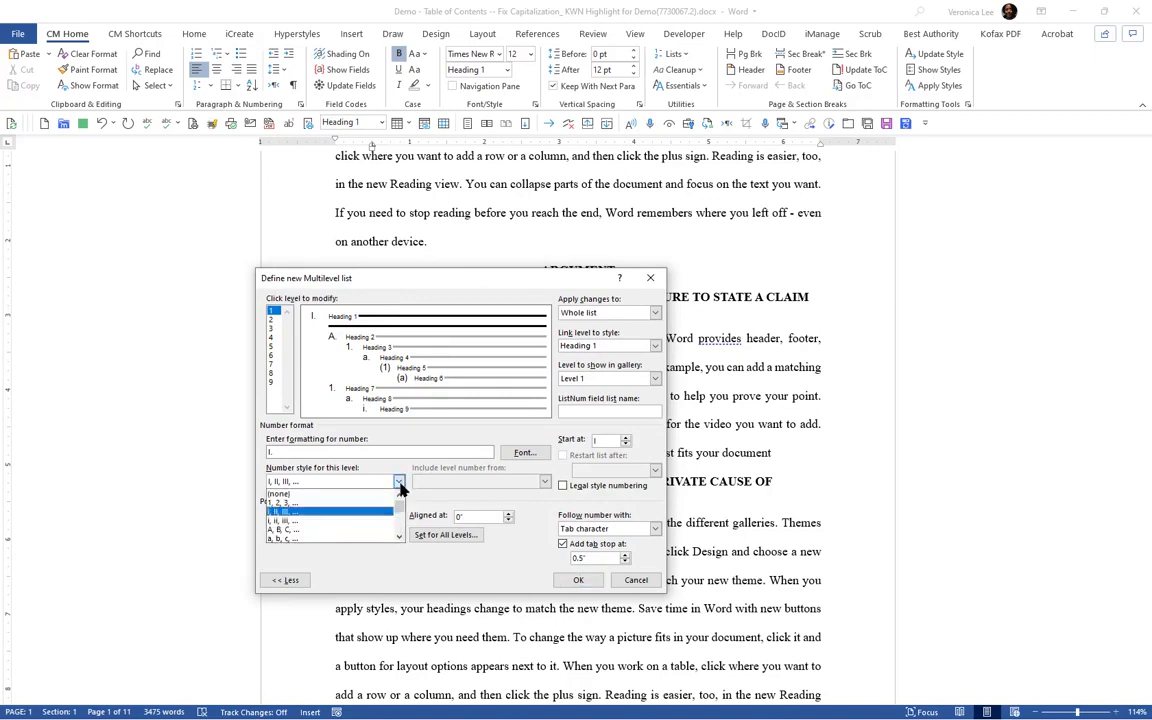
{"action": "left_click", "coordinate": [340, 503]}
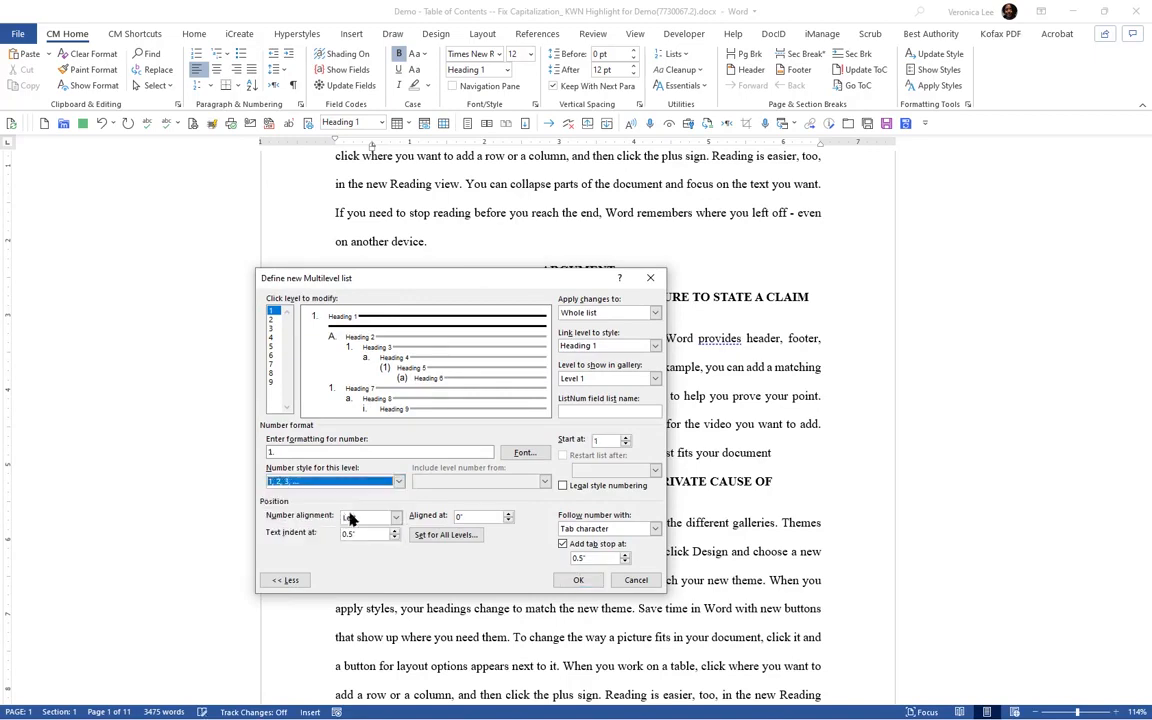
{"action": "left_click", "coordinate": [582, 580]}
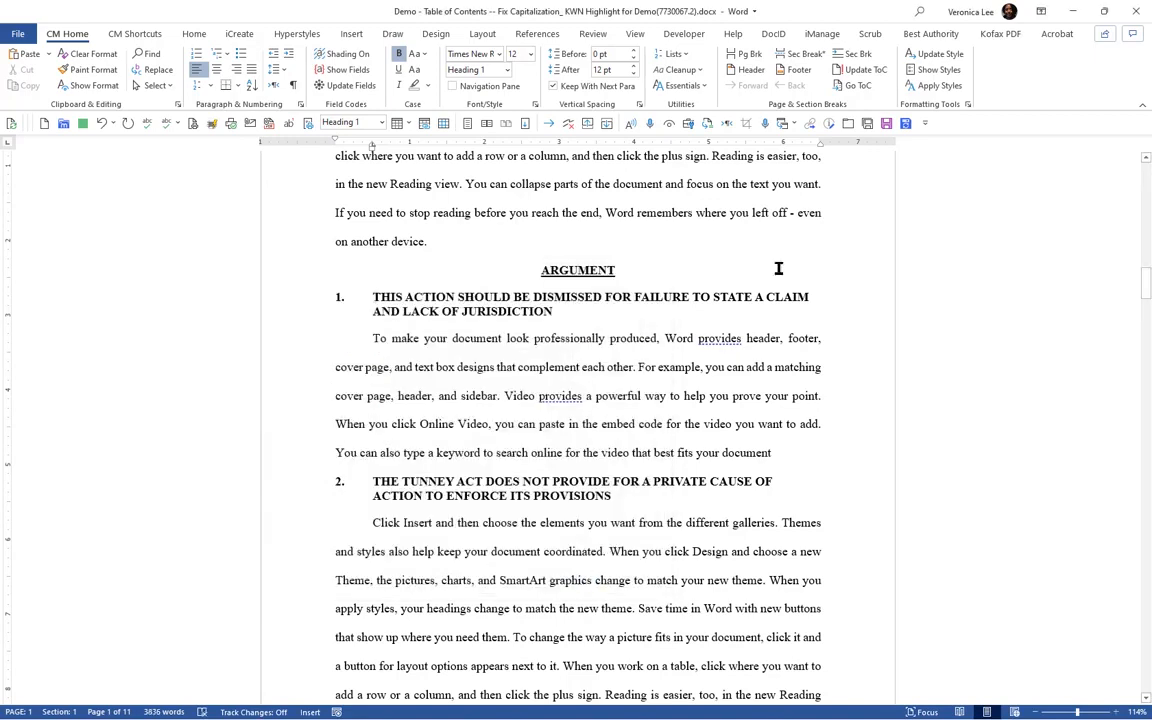
Return to the table of contents, update it to match the new heading numbering, and review its entries
{"action": "left_click", "coordinate": [868, 89]}
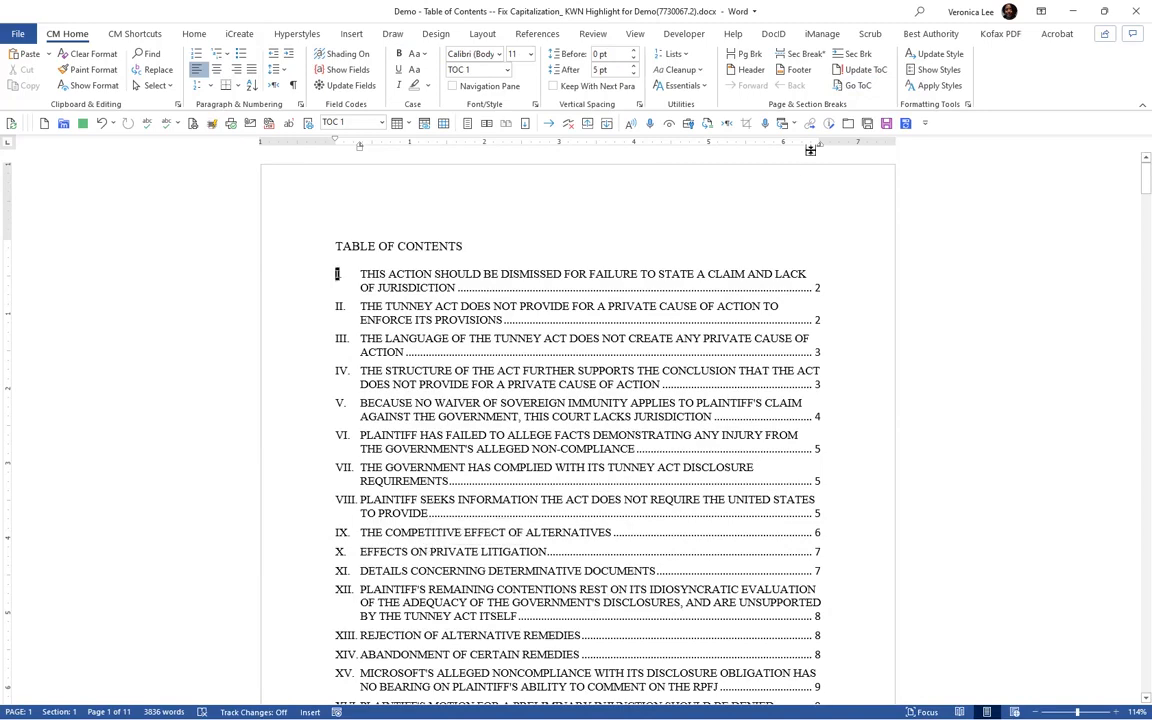
{"action": "left_click", "coordinate": [858, 71]}
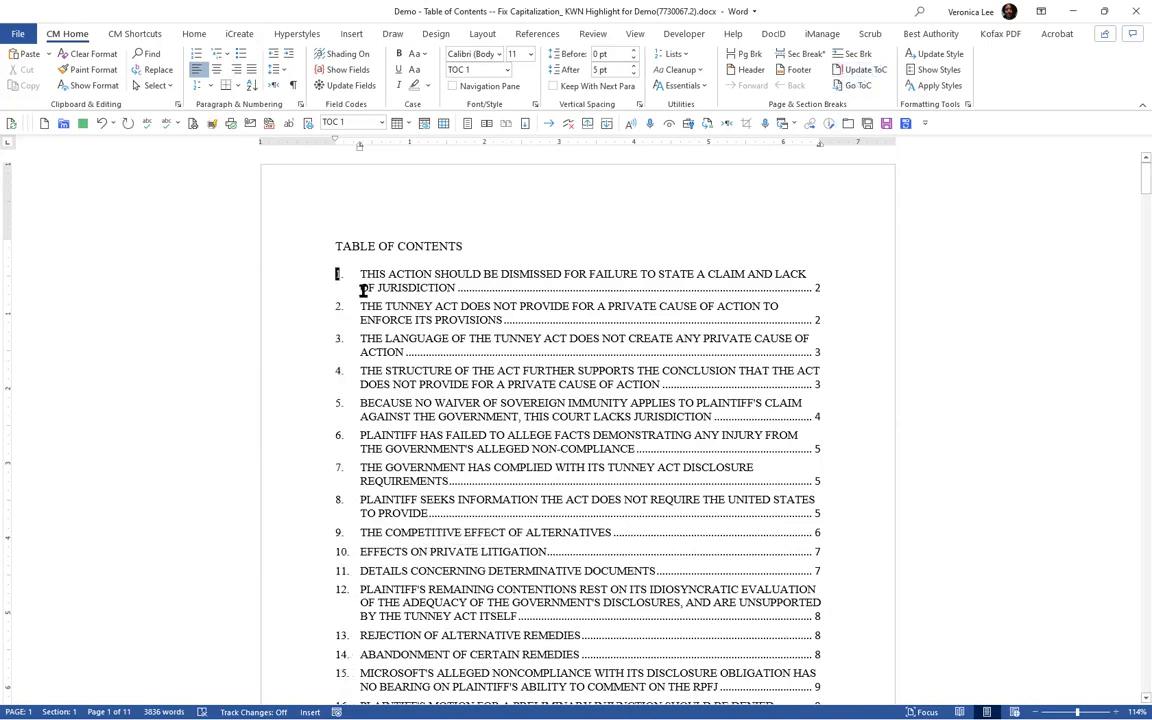
{"action": "scroll", "coordinate": [363, 290], "scroll_direction": "down", "scroll_amount": 8}
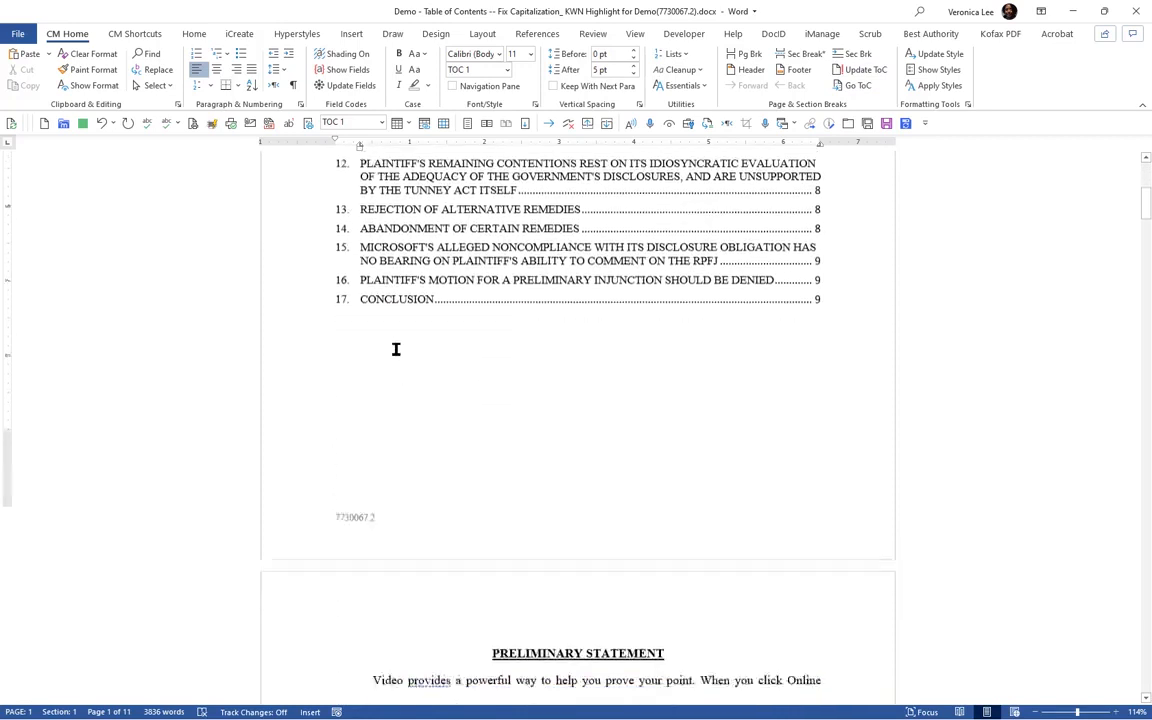
{"action": "scroll", "coordinate": [398, 345], "scroll_direction": "up", "scroll_amount": 8}
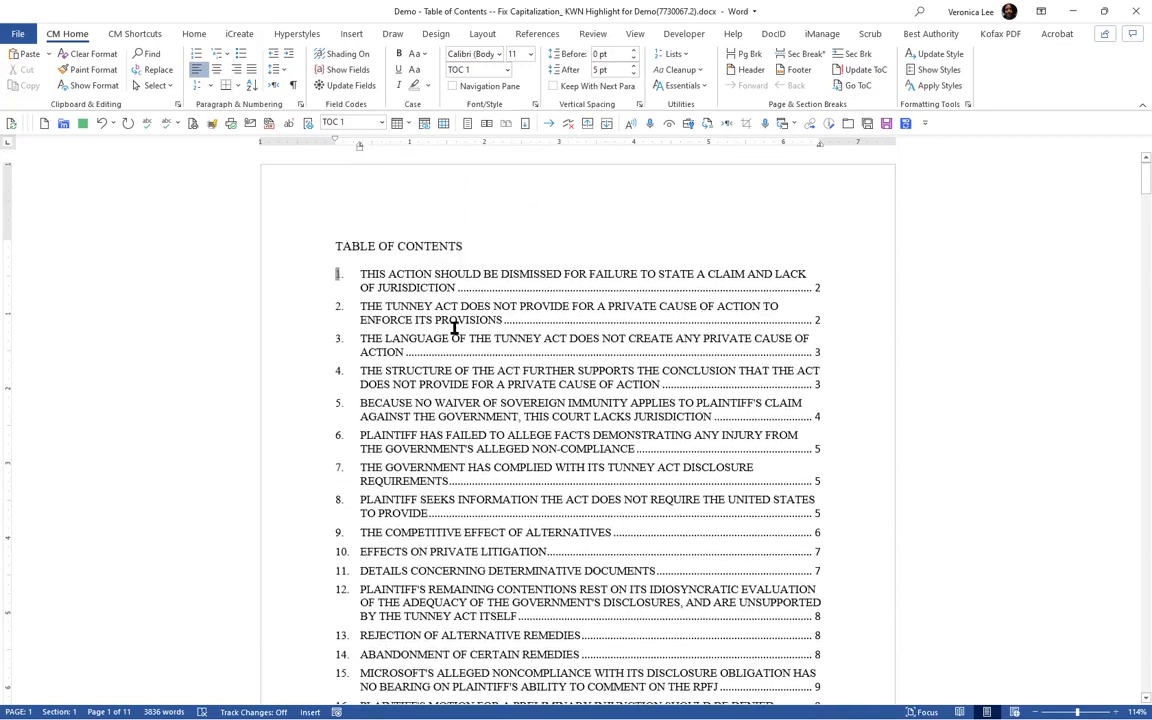
Follow the link of table of contents entry 2 to its heading and go back to the table of contents
{"action": "left_click", "coordinate": [455, 323], "text": "ctrl"}
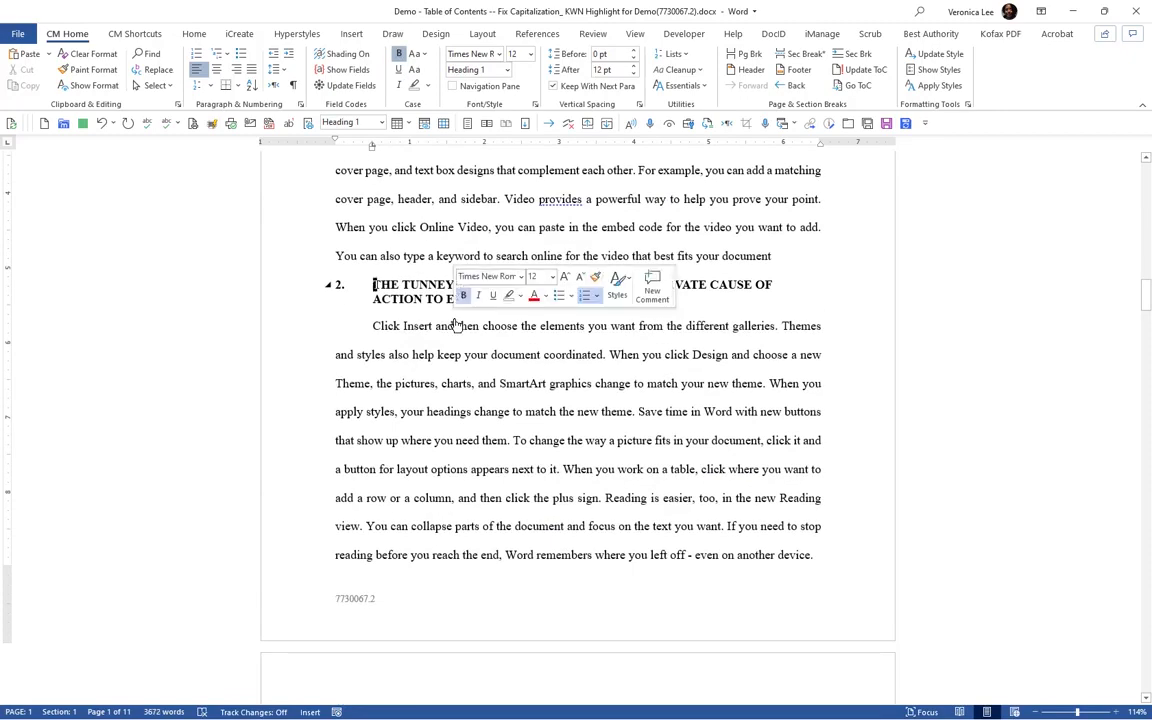
{"action": "left_click", "coordinate": [797, 87]}
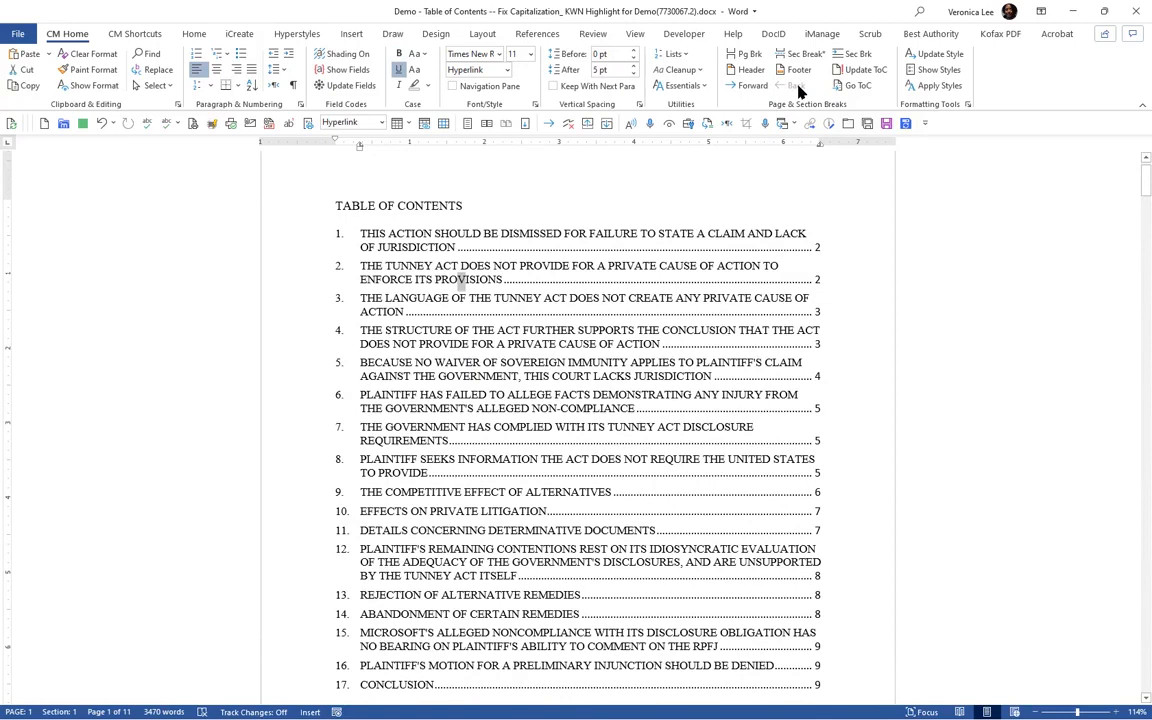
Follow the link of table of contents entry 9 and insert "WHAT IS THE" in capitals at the start of that heading
{"action": "left_click", "coordinate": [584, 494], "text": "ctrl"}
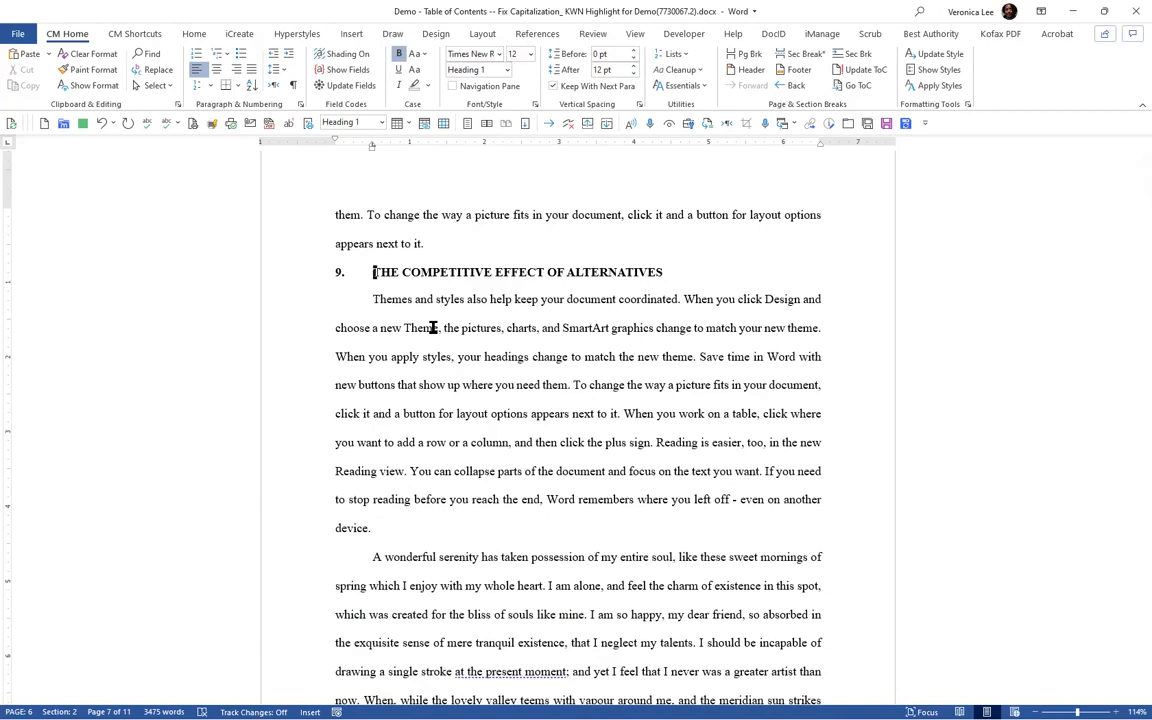
{"action": "type", "text": "What is th"}
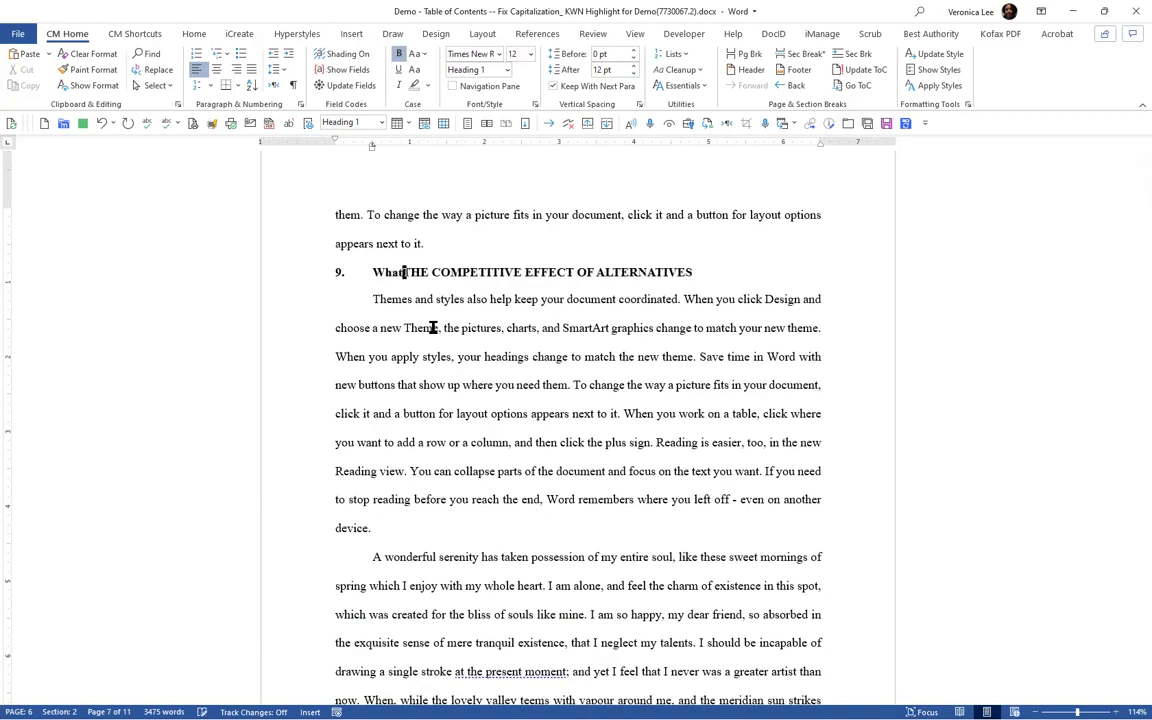
{"action": "type", "text": "e"}
{"action": "key", "text": "shift+Home"}
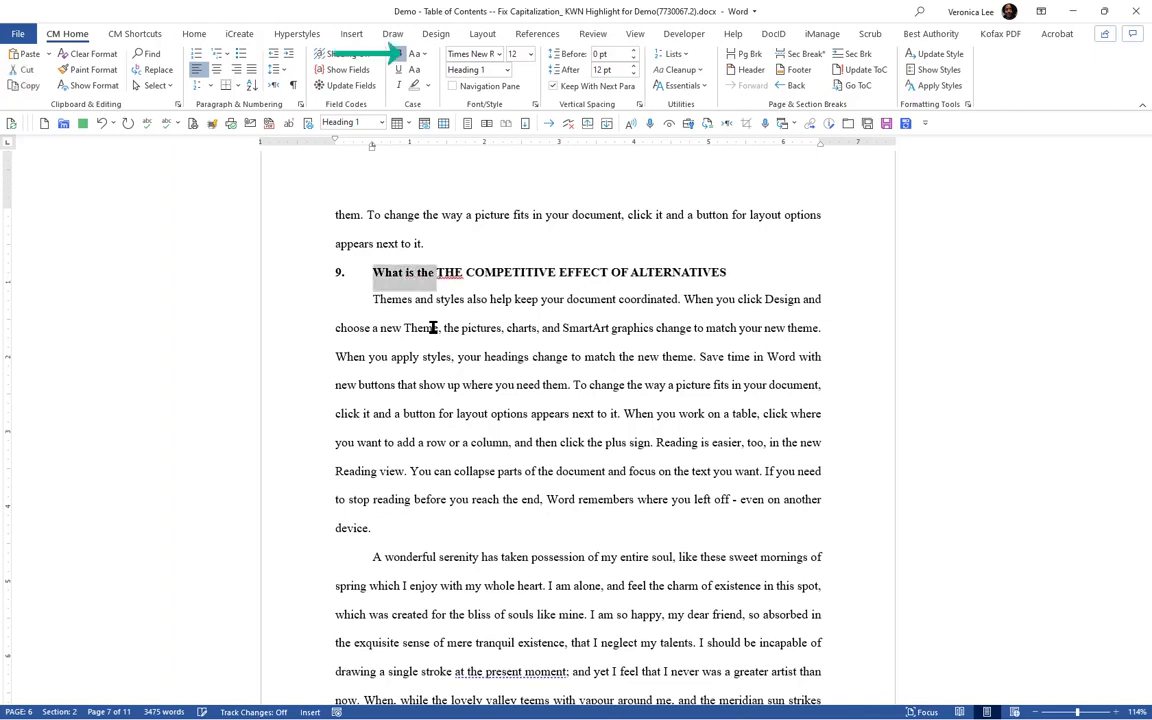
{"action": "key", "text": "shift+F3"}
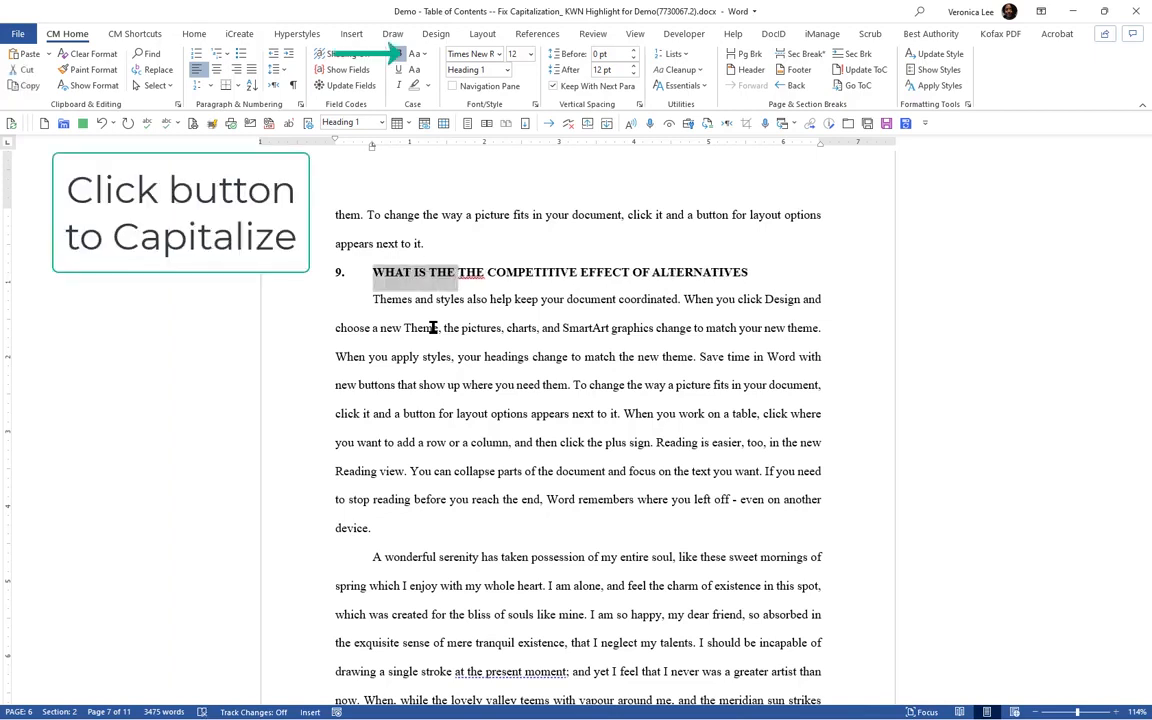
{"action": "left_click", "coordinate": [497, 273]}
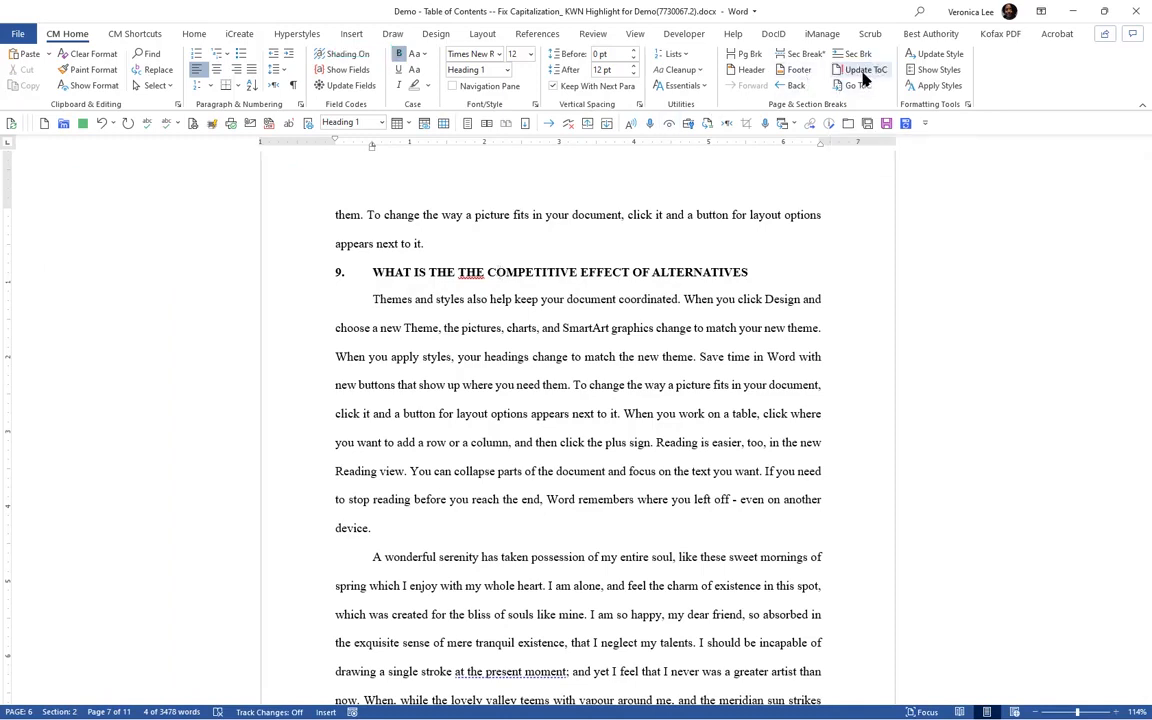
Update the table of contents and check the wording of entry 9
{"action": "left_click", "coordinate": [863, 74]}
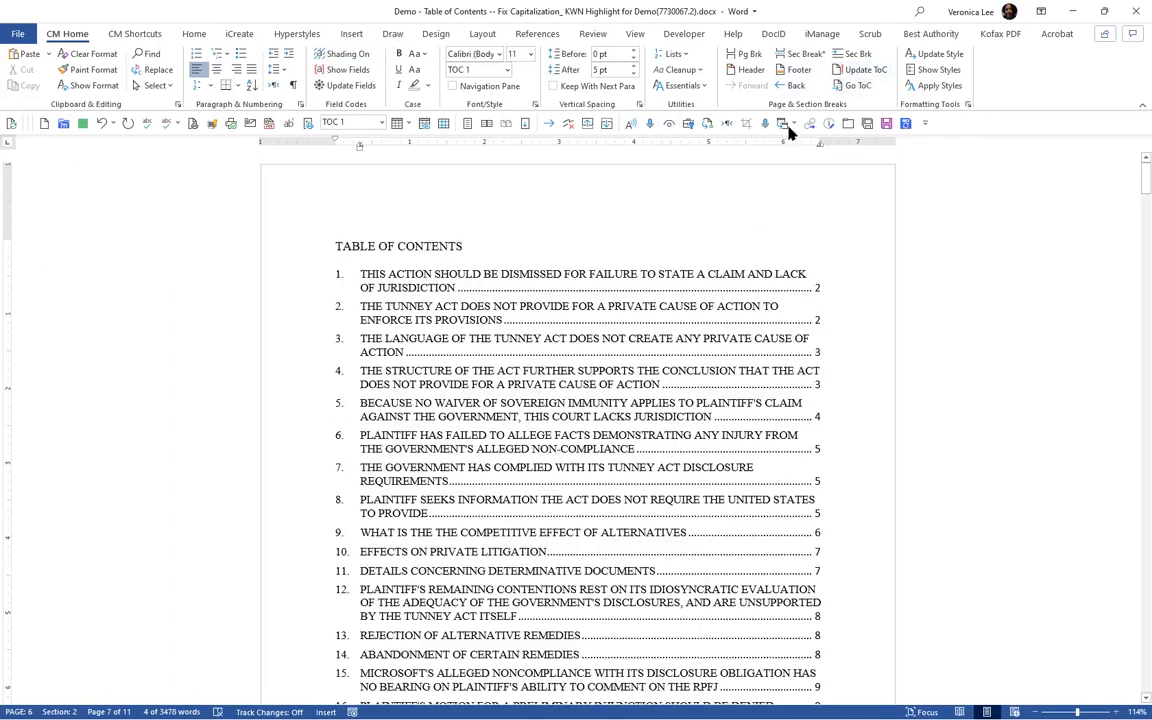
{"action": "left_click_drag", "start_coordinate": [376, 534], "coordinate": [430, 533]}
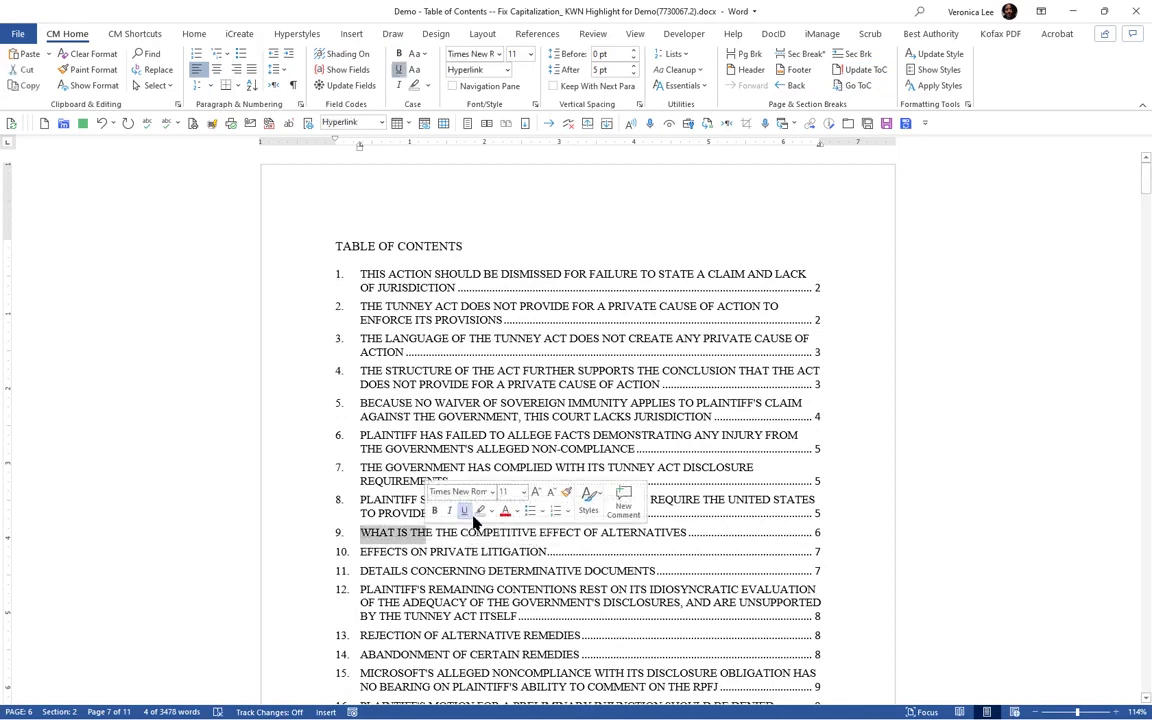
{"action": "left_click", "coordinate": [443, 533]}
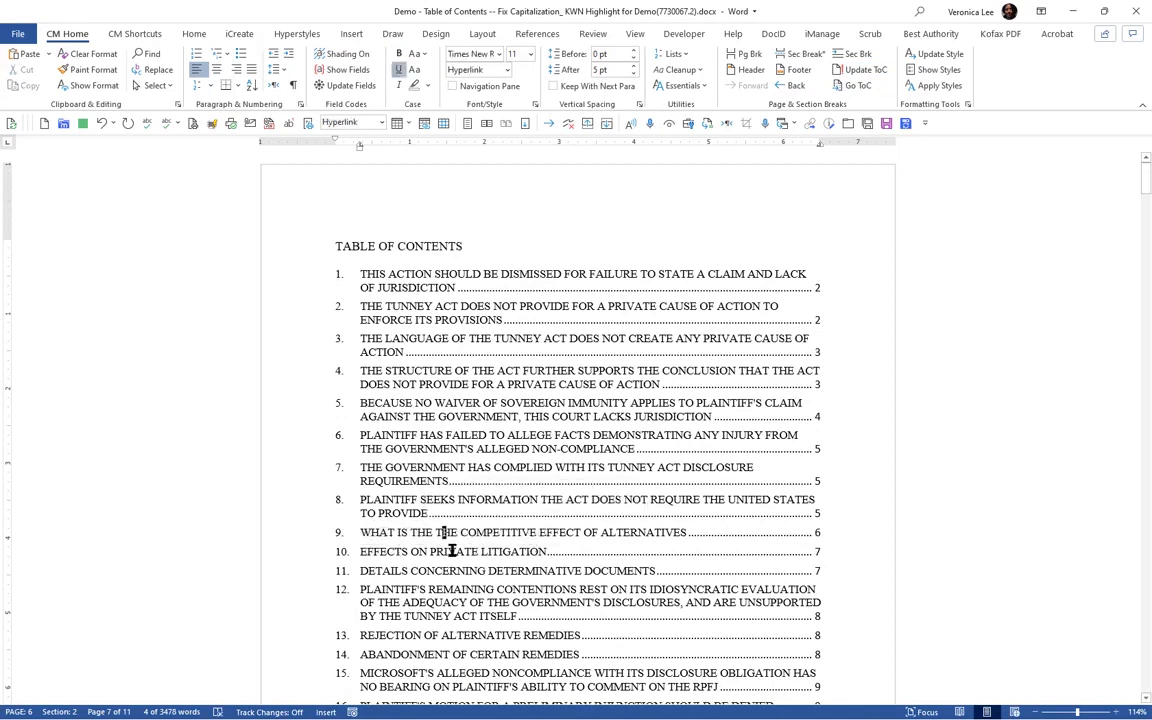
{"action": "key", "text": "shift+Home"}
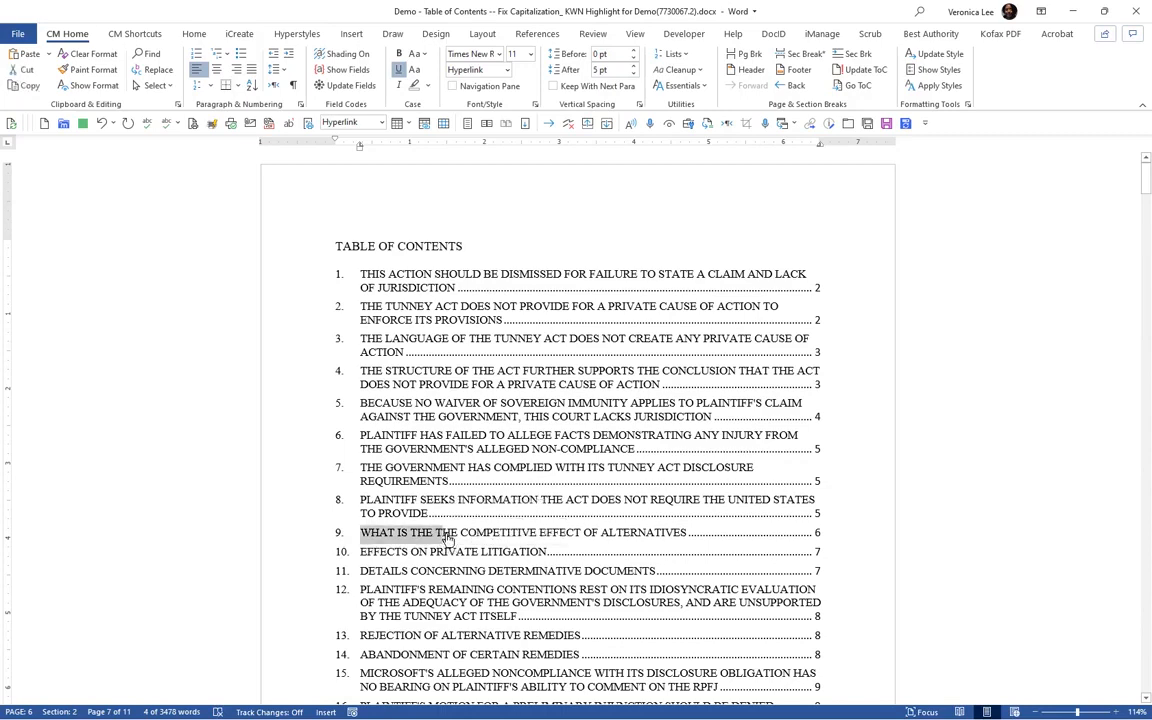
Jump to heading 9 from its contents entry, delete the duplicate "THE", and update the table of contents
{"action": "left_click", "coordinate": [448, 537], "text": "ctrl"}
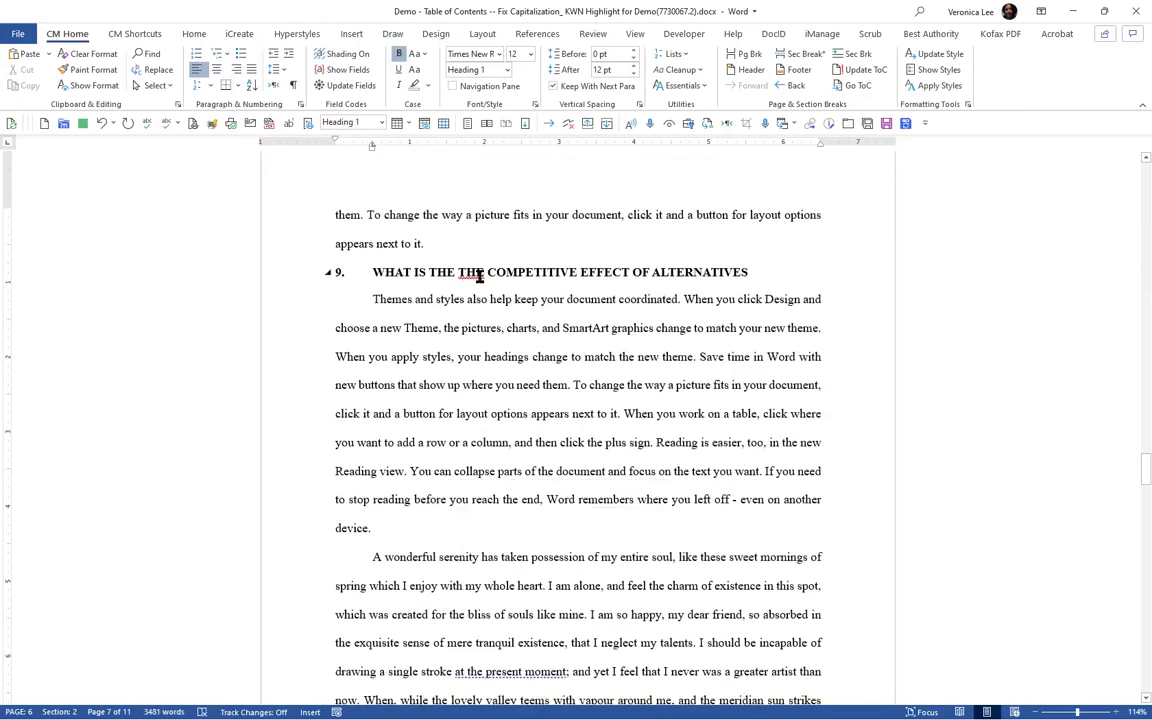
{"action": "double_click", "coordinate": [476, 273]}
{"action": "key", "text": "Delete"}
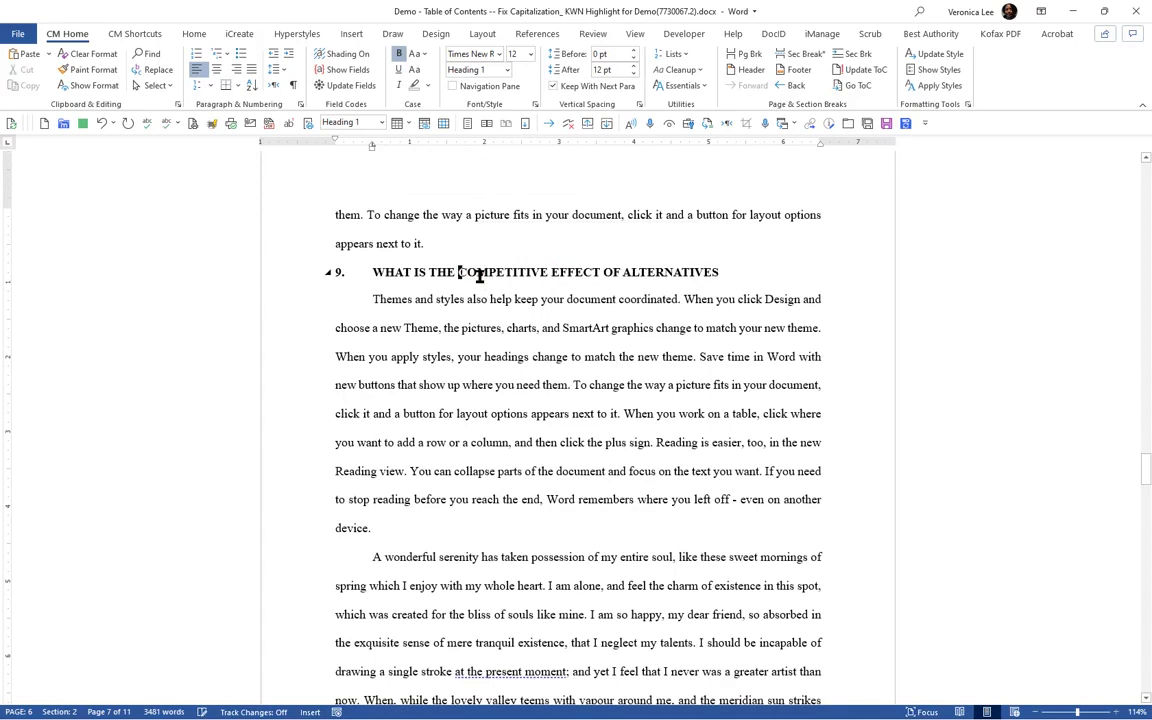
{"action": "left_click", "coordinate": [853, 74]}
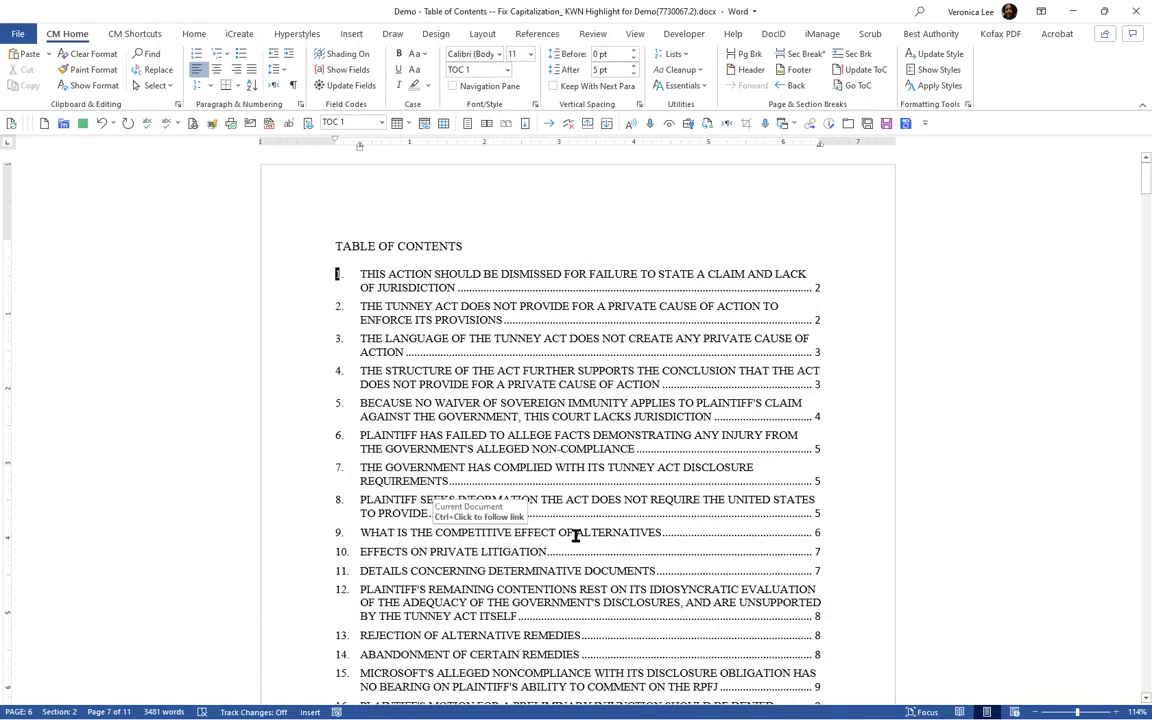
Show the Navigation Pane and jump through headings 1, 3, 5, 7 and 9 in the document
{"action": "left_click", "coordinate": [454, 87]}
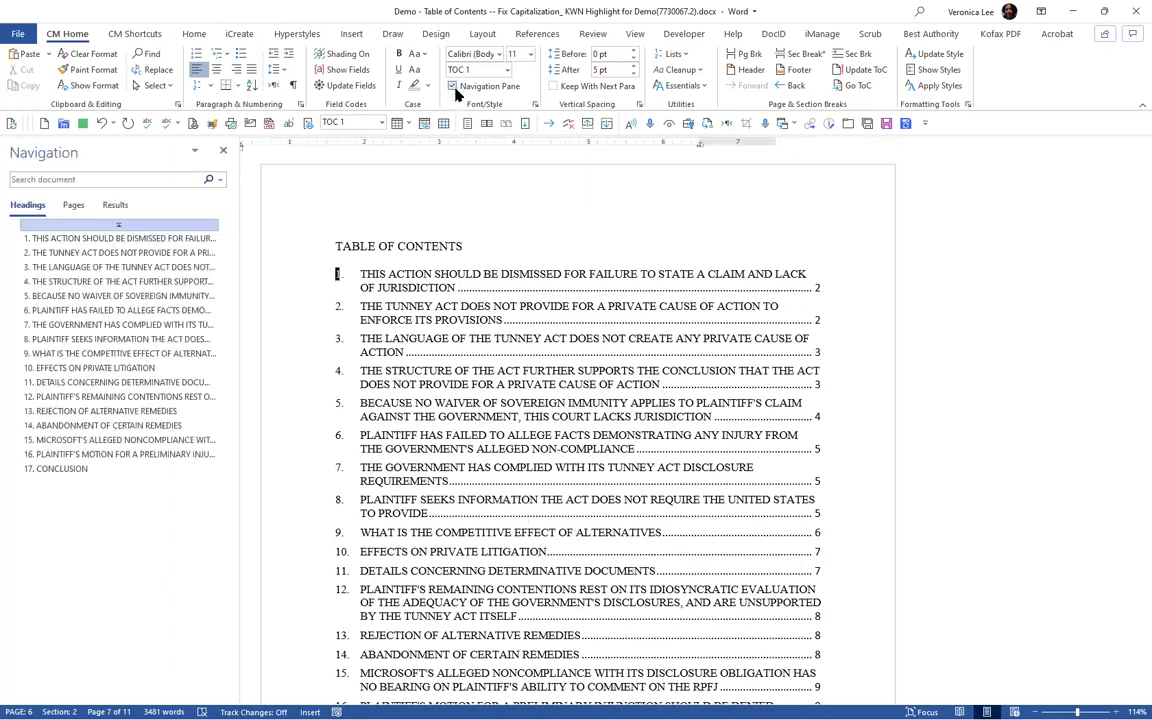
{"action": "left_click", "coordinate": [70, 238]}
{"action": "left_click", "coordinate": [72, 268]}
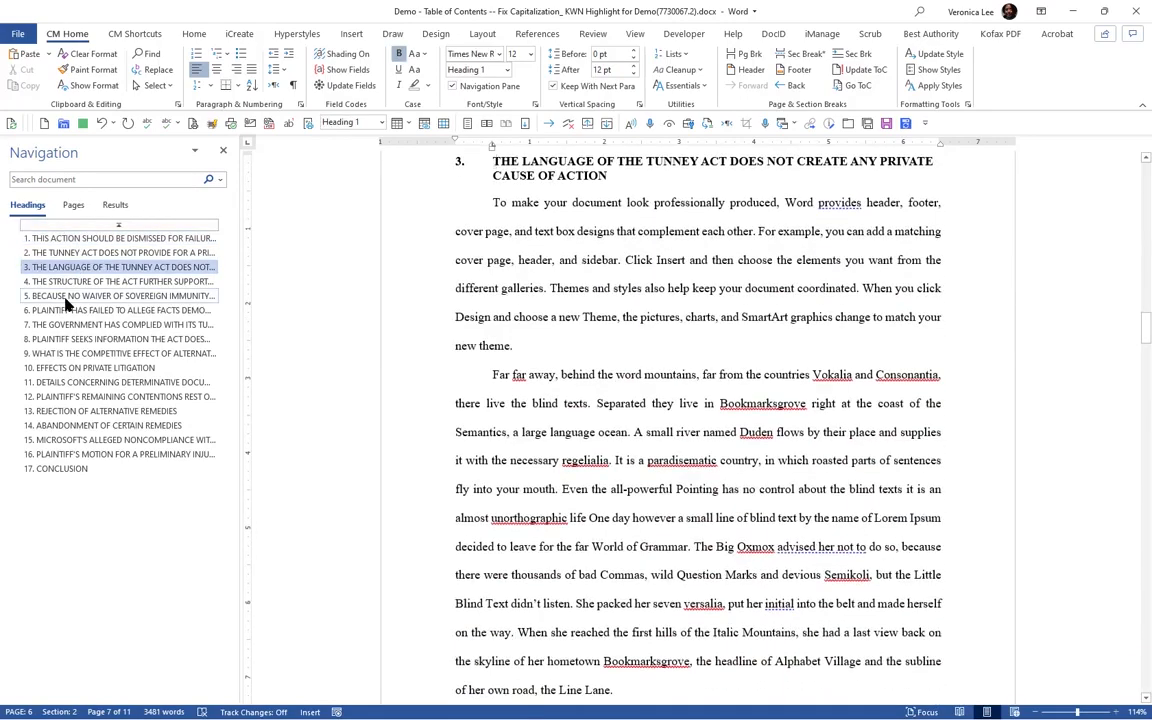
{"action": "left_click", "coordinate": [67, 298]}
{"action": "left_click", "coordinate": [61, 329]}
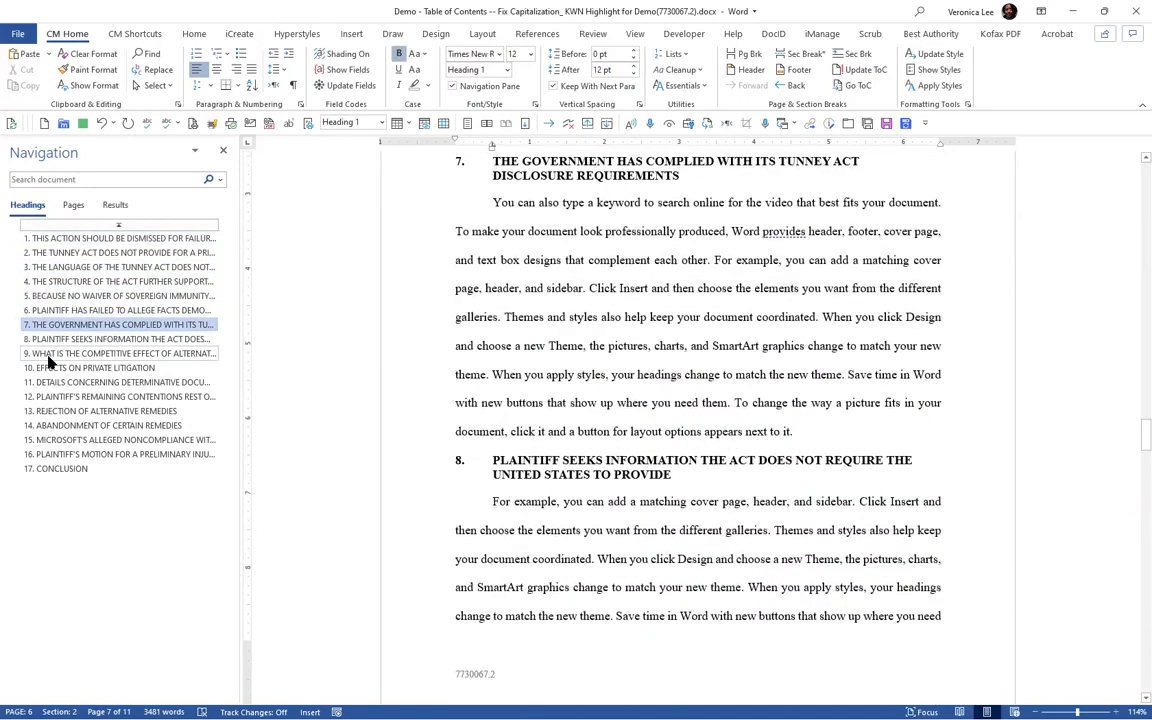
{"action": "left_click", "coordinate": [47, 355]}
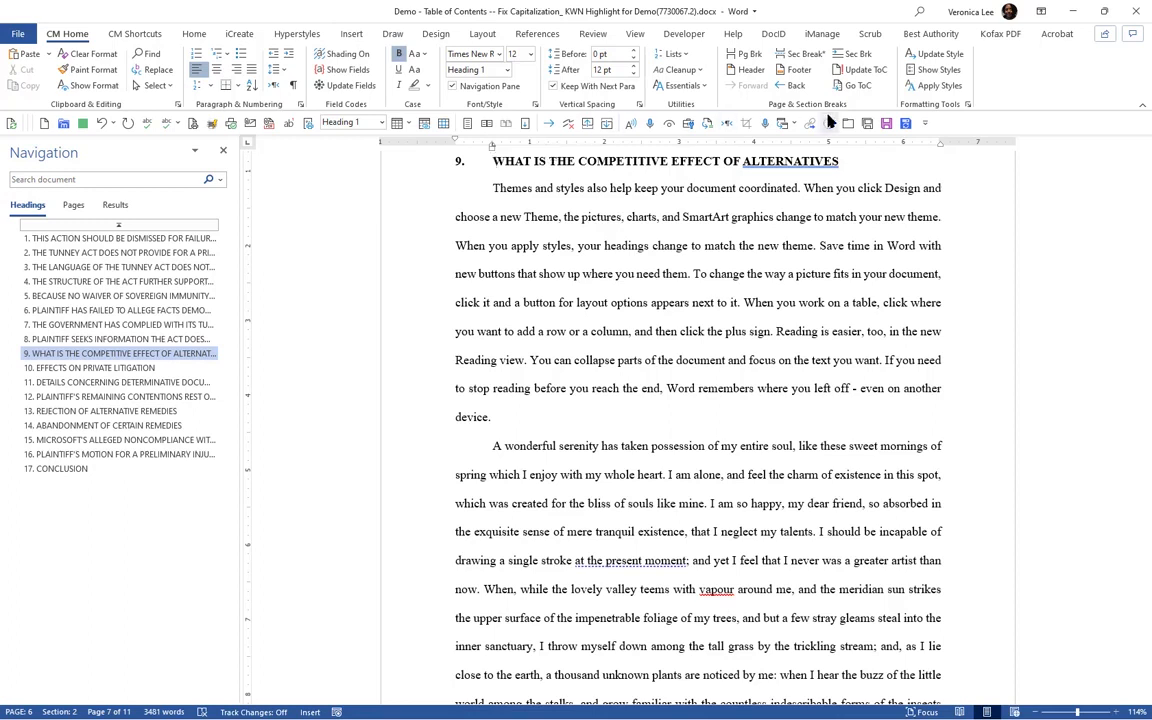
Select all text with formatting similar to heading 9 and check the selected headings through to heading 12
{"action": "left_click", "coordinate": [396, 167]}
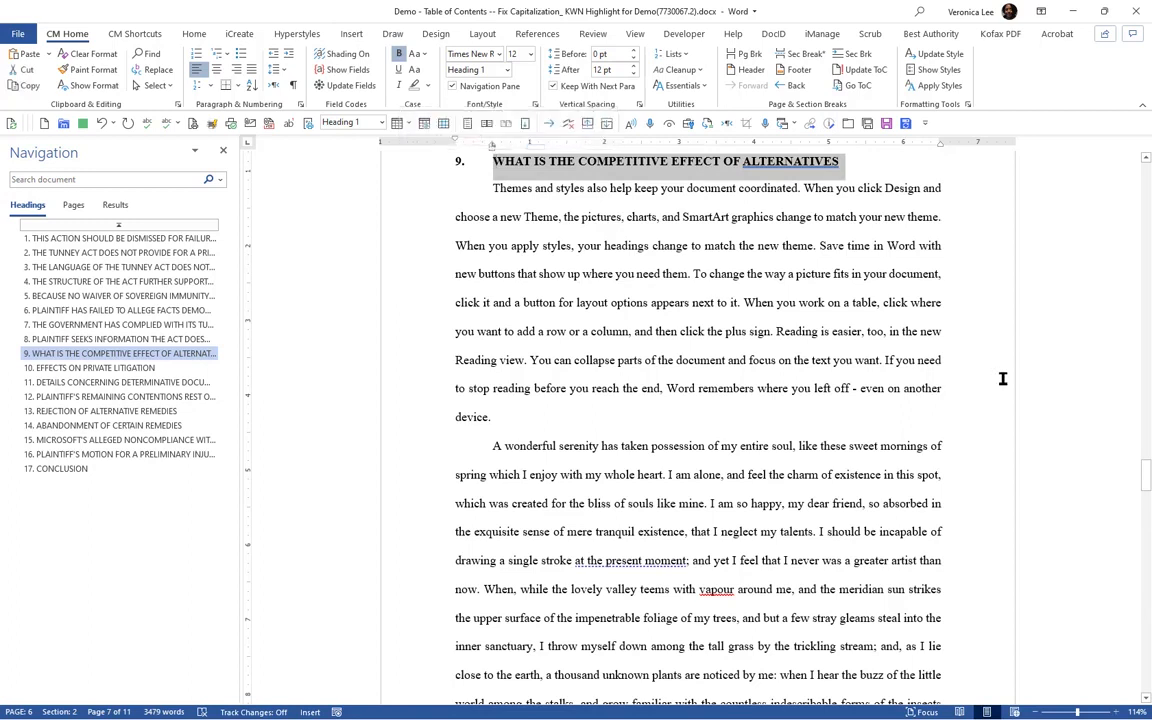
{"action": "left_click", "coordinate": [156, 86]}
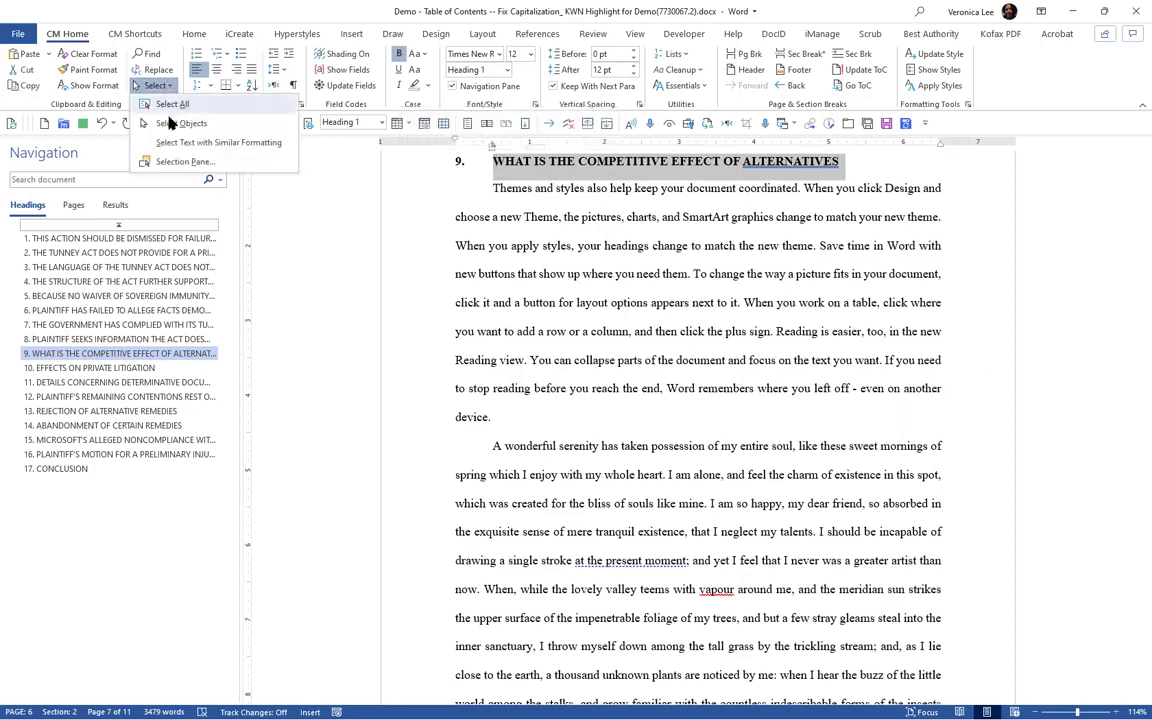
{"action": "left_click", "coordinate": [168, 143]}
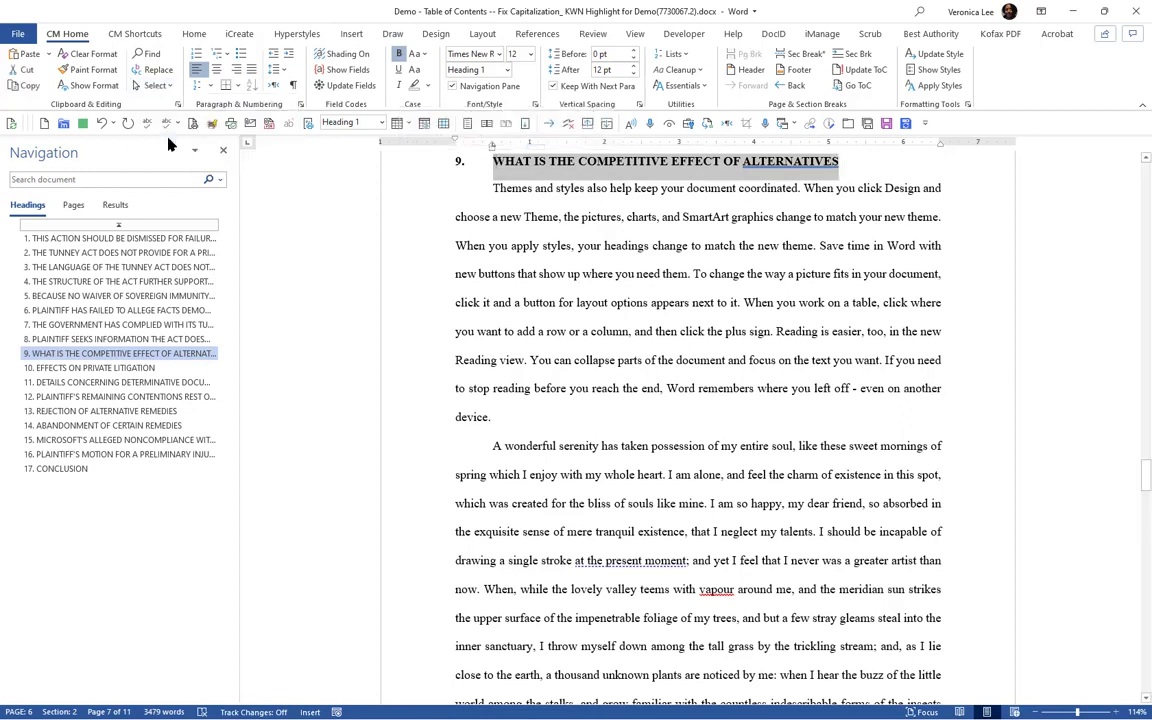
{"action": "scroll", "coordinate": [576, 314], "scroll_direction": "down", "scroll_amount": 10}
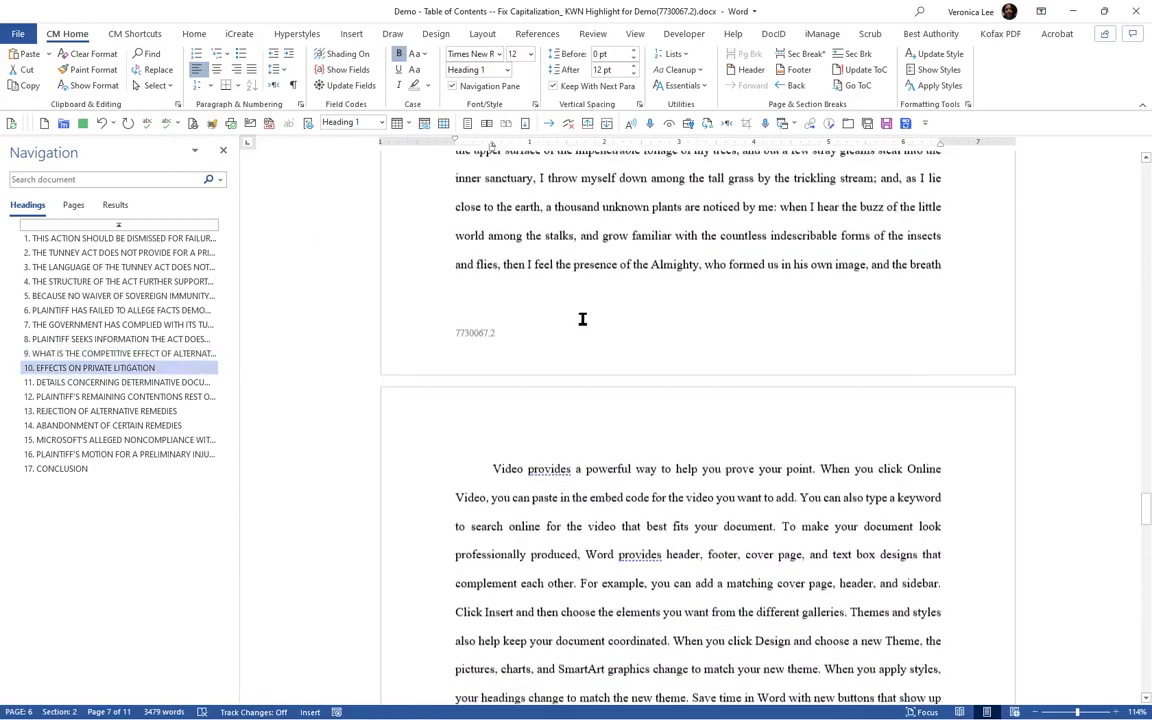
{"action": "scroll", "coordinate": [586, 320], "scroll_direction": "down", "scroll_amount": 8}
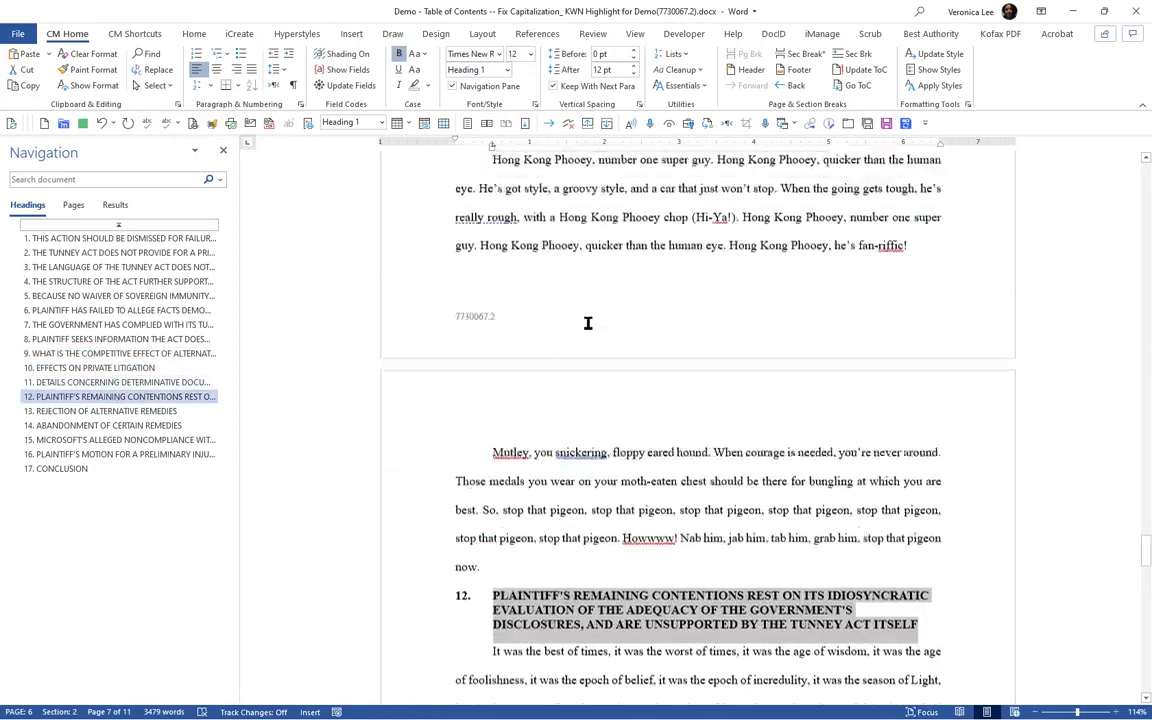
Change all the selected headings to Capitalize Each Word and update the table of contents
{"action": "scroll", "coordinate": [586, 329], "scroll_direction": "up", "scroll_amount": 5}
{"action": "scroll", "coordinate": [588, 325], "scroll_direction": "up", "scroll_amount": 15}
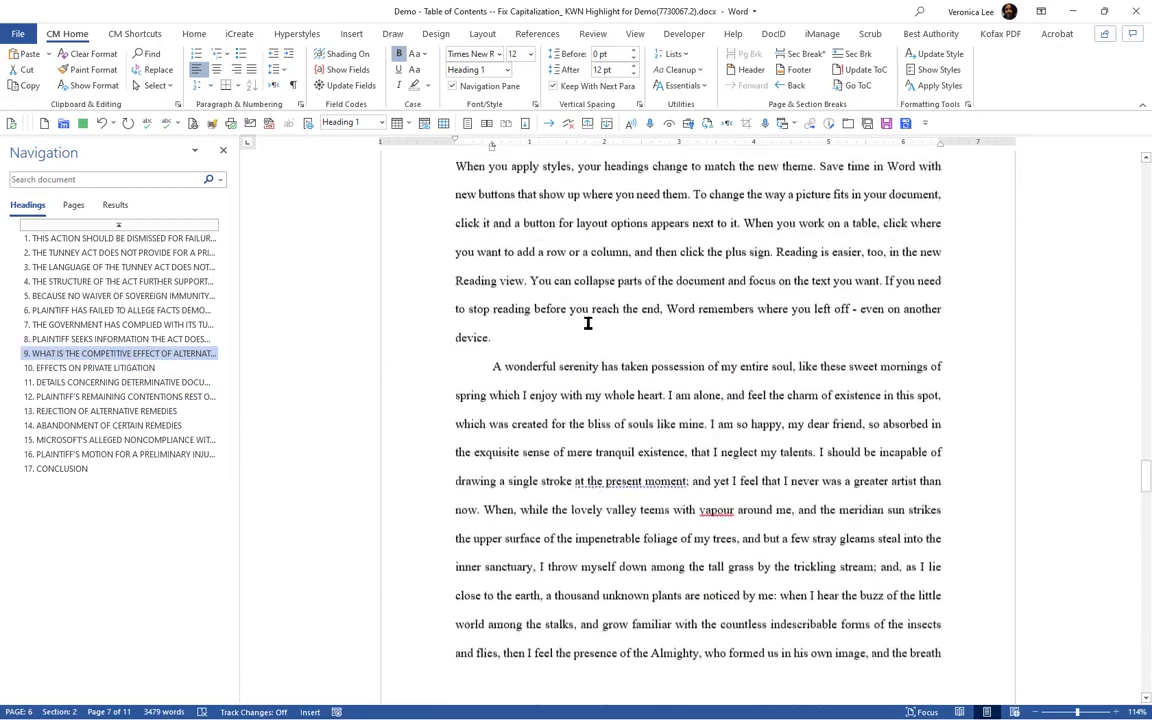
{"action": "scroll", "coordinate": [589, 328], "scroll_direction": "up", "scroll_amount": 3}
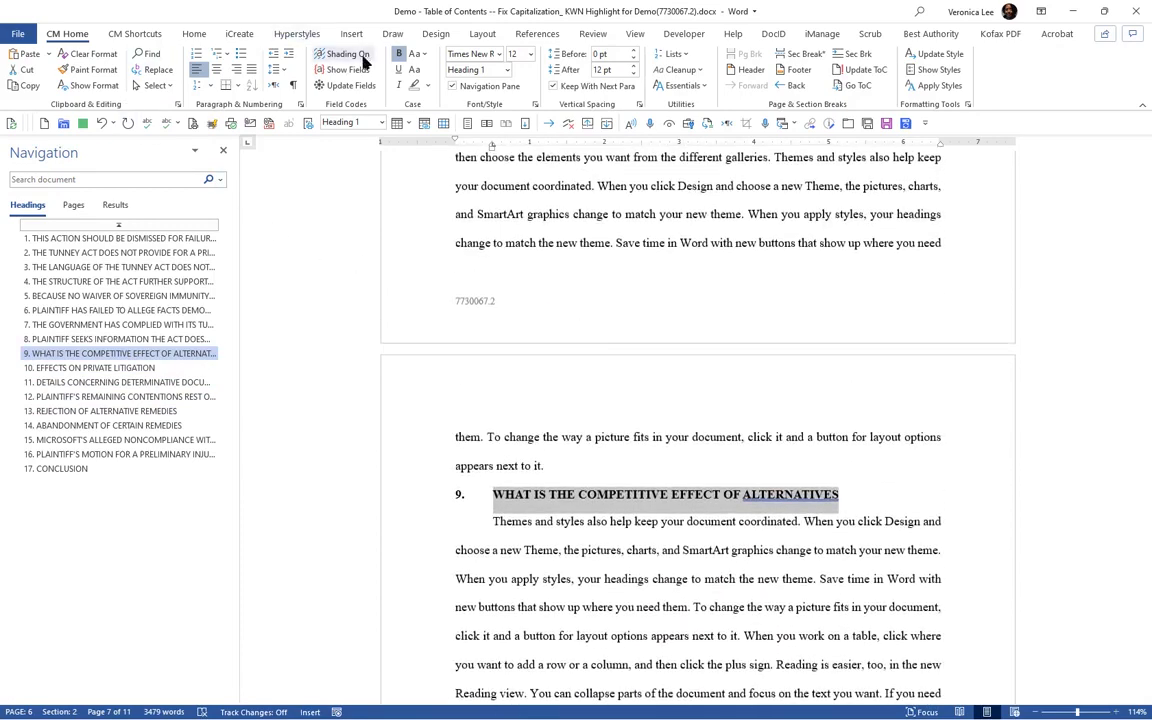
{"action": "left_click", "coordinate": [423, 57]}
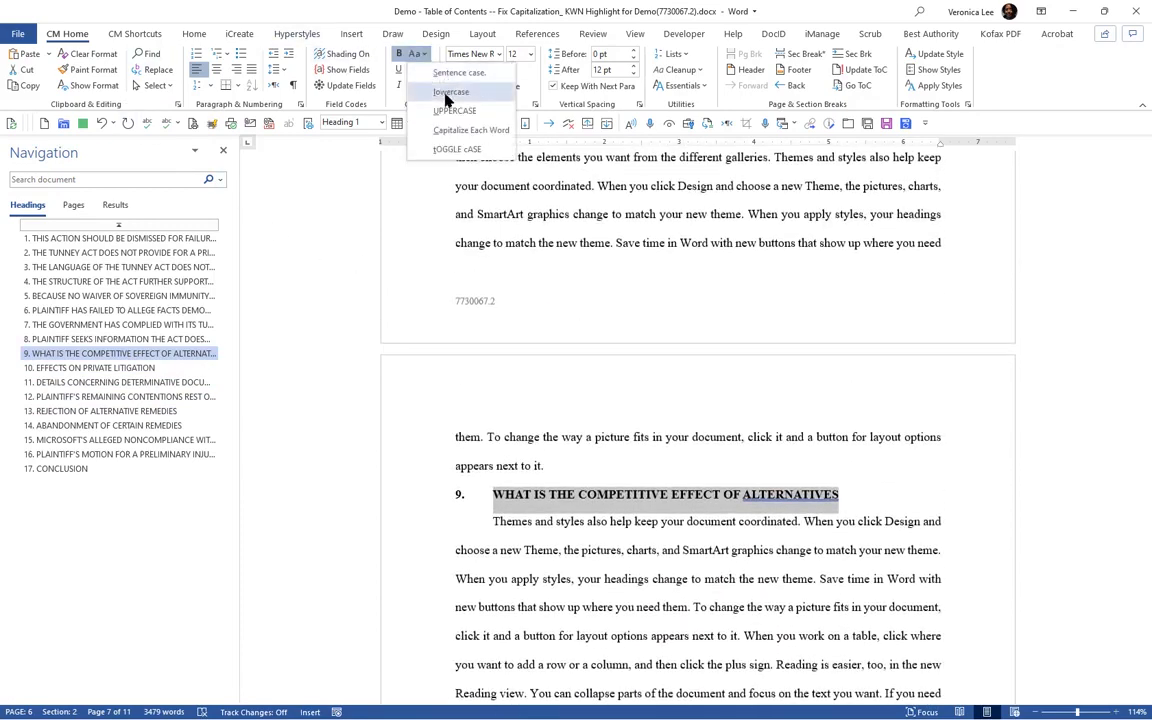
{"action": "left_click", "coordinate": [449, 130]}
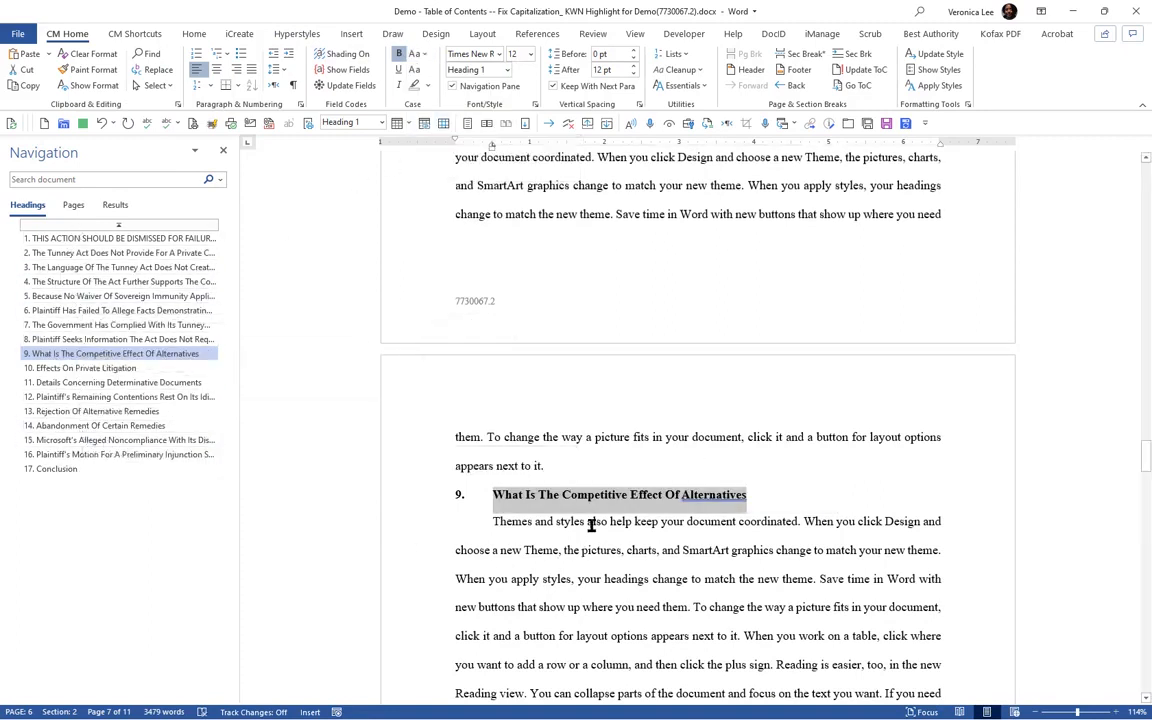
{"action": "left_click", "coordinate": [597, 494]}
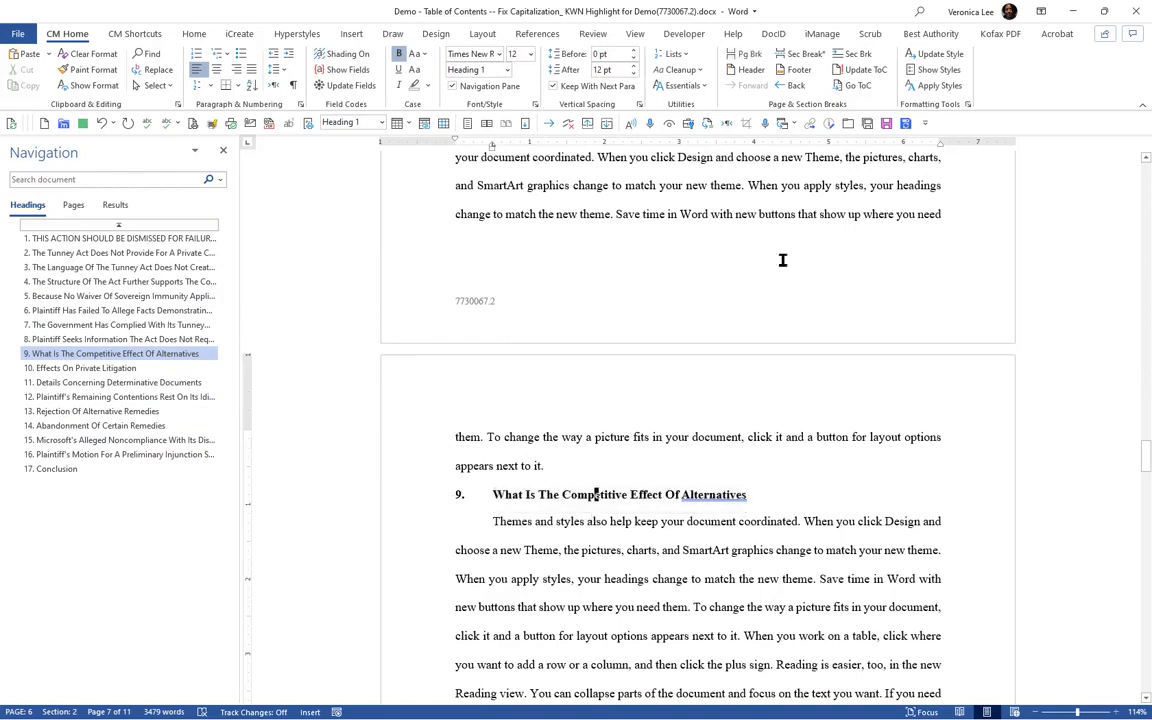
{"action": "left_click", "coordinate": [866, 72]}
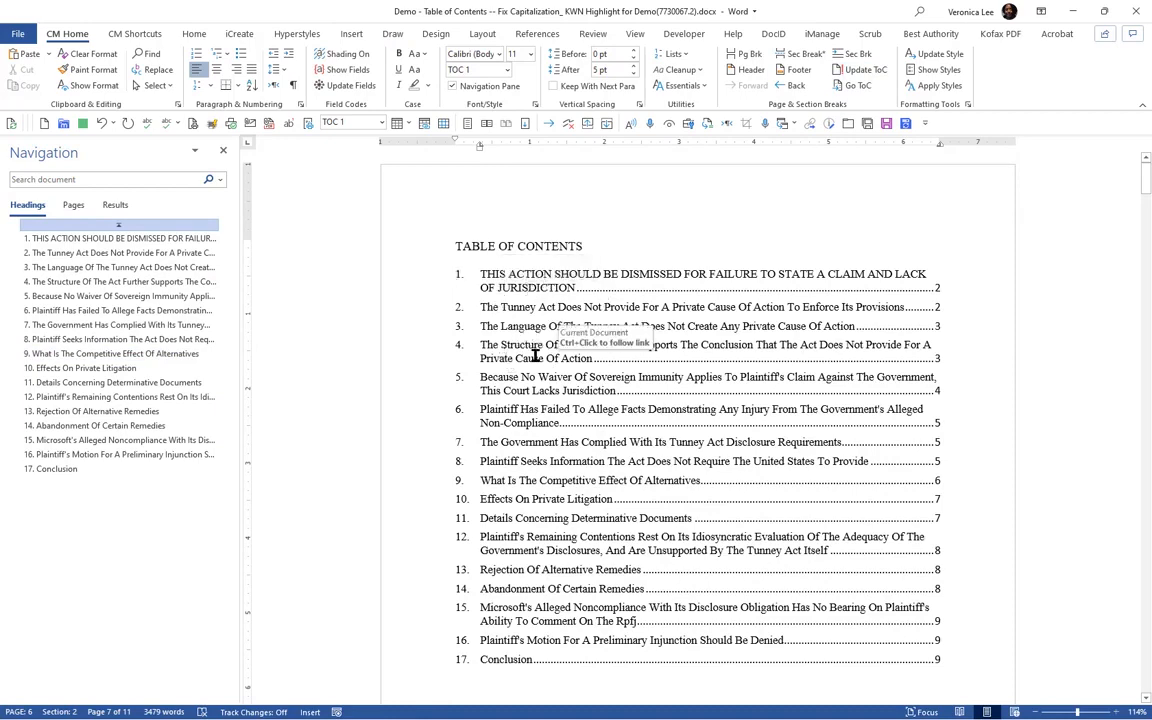
Jump to heading 4 from its contents entry, select the whole heading and apply the Small caps font effect
{"action": "left_click", "coordinate": [537, 360], "text": "ctrl"}
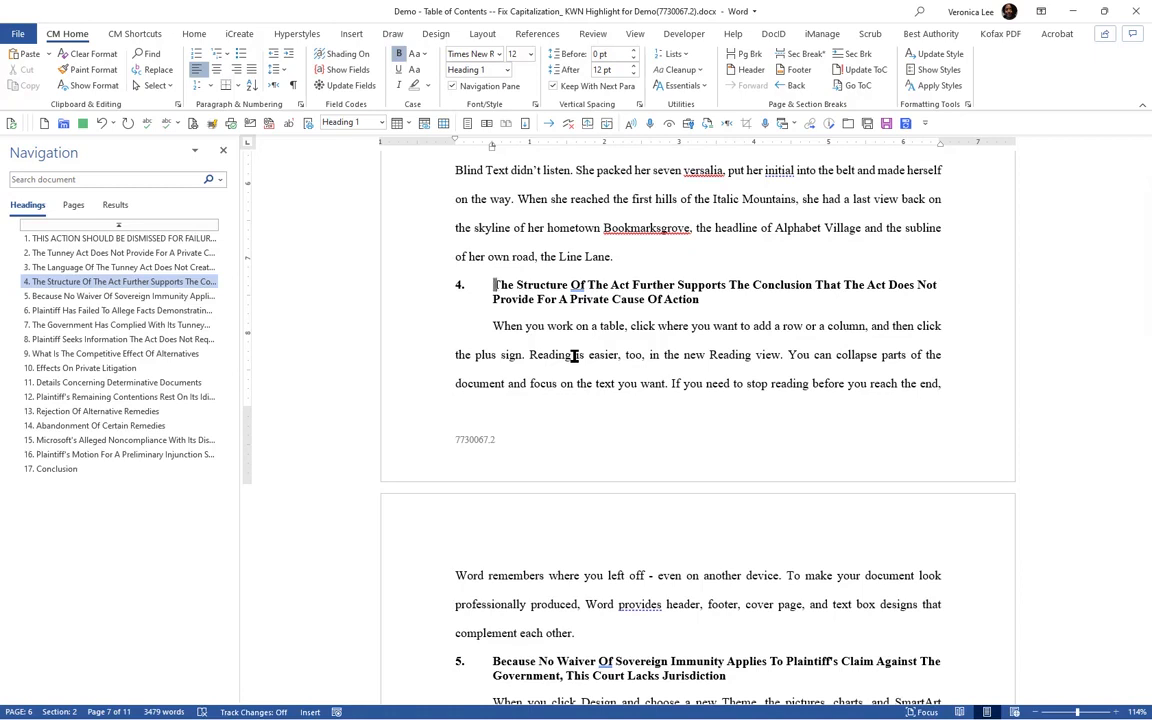
{"action": "key", "text": "shift+End"}
{"action": "key", "text": "shift+Down"}
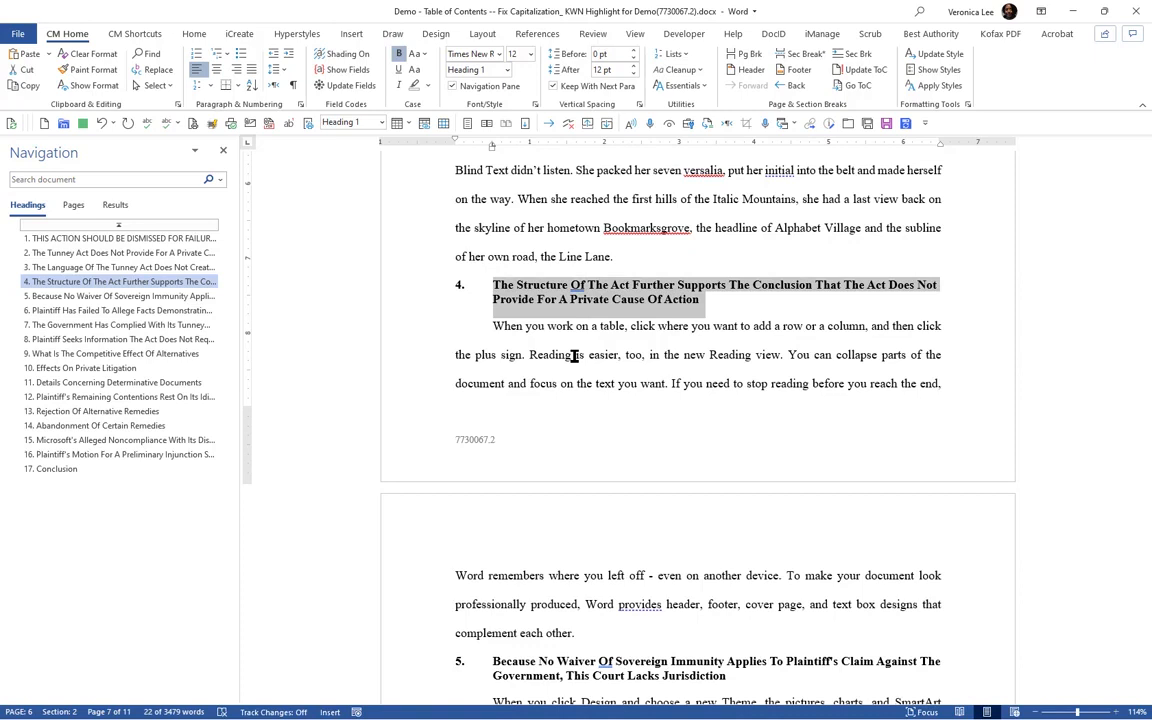
{"action": "left_click", "coordinate": [535, 104]}
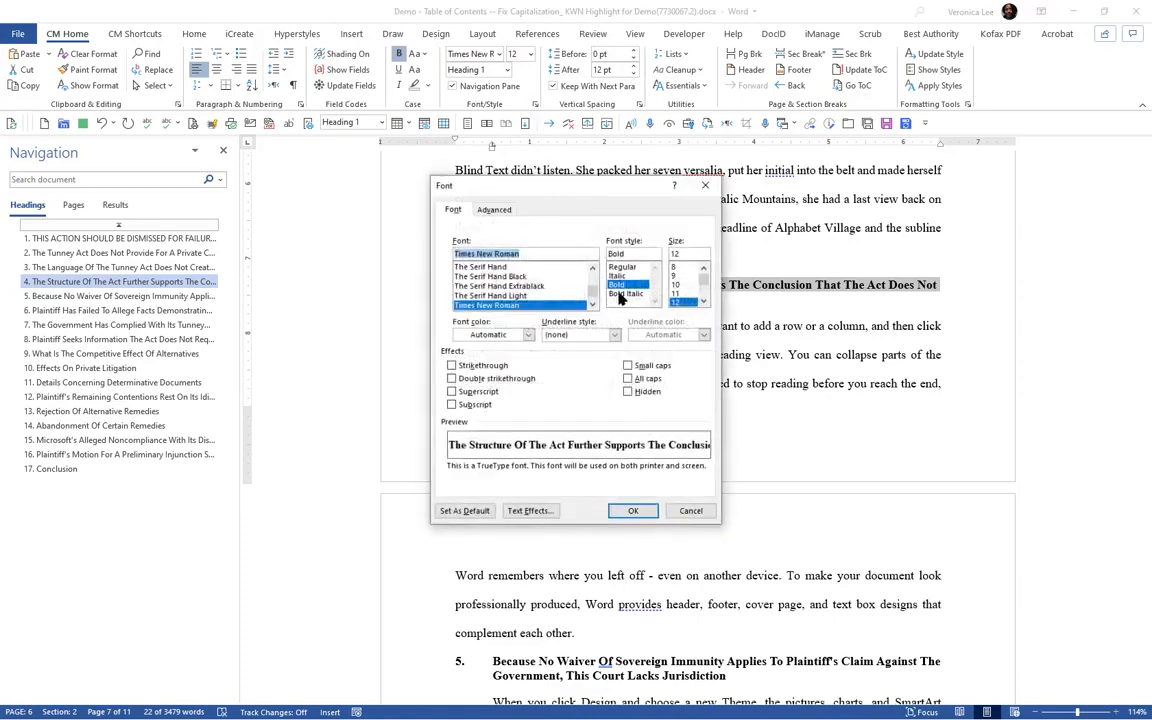
{"action": "left_click", "coordinate": [629, 380]}
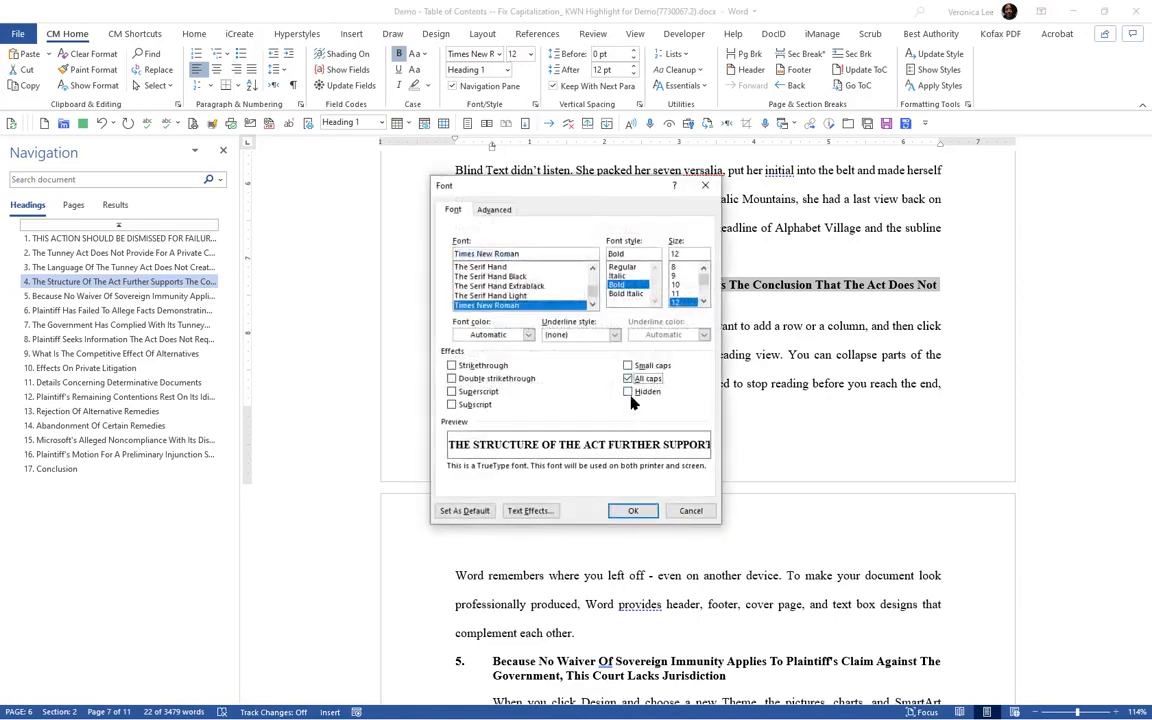
{"action": "left_click", "coordinate": [629, 379]}
{"action": "left_click", "coordinate": [629, 366]}
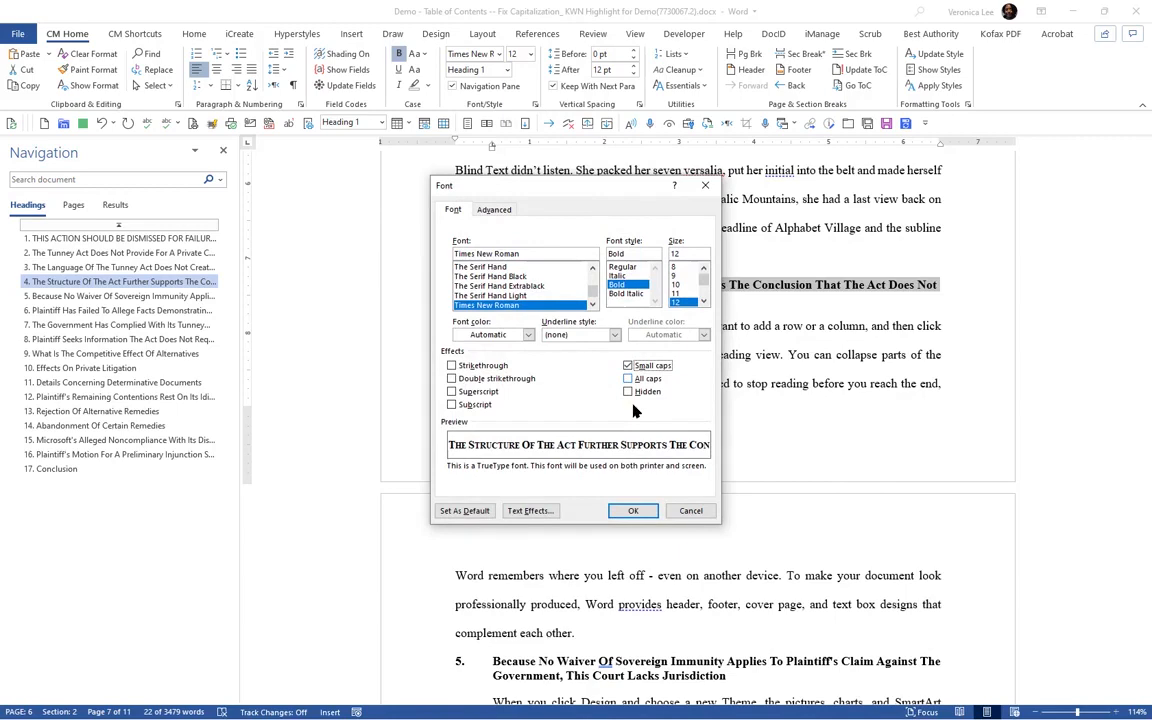
{"action": "left_click", "coordinate": [632, 510]}
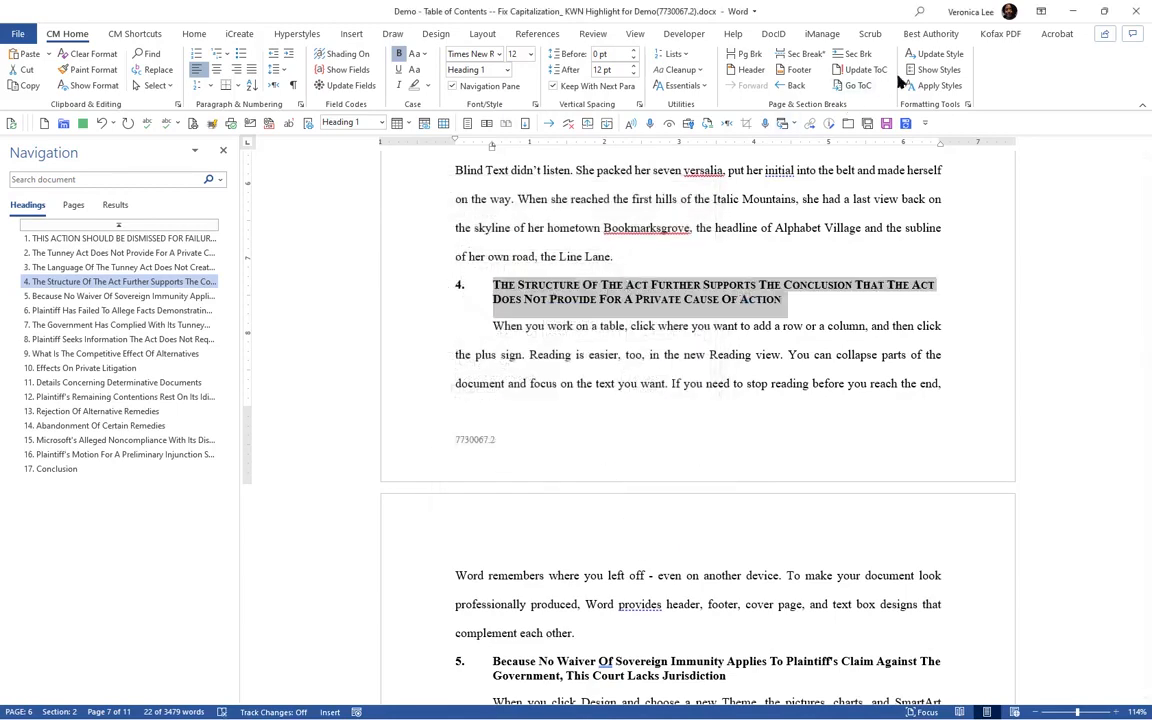
Update the Heading 1 style to match heading 4, check heading 5, and update the table of contents
{"action": "left_click", "coordinate": [941, 56]}
{"action": "scroll", "coordinate": [700, 410], "scroll_direction": "down", "scroll_amount": 5}
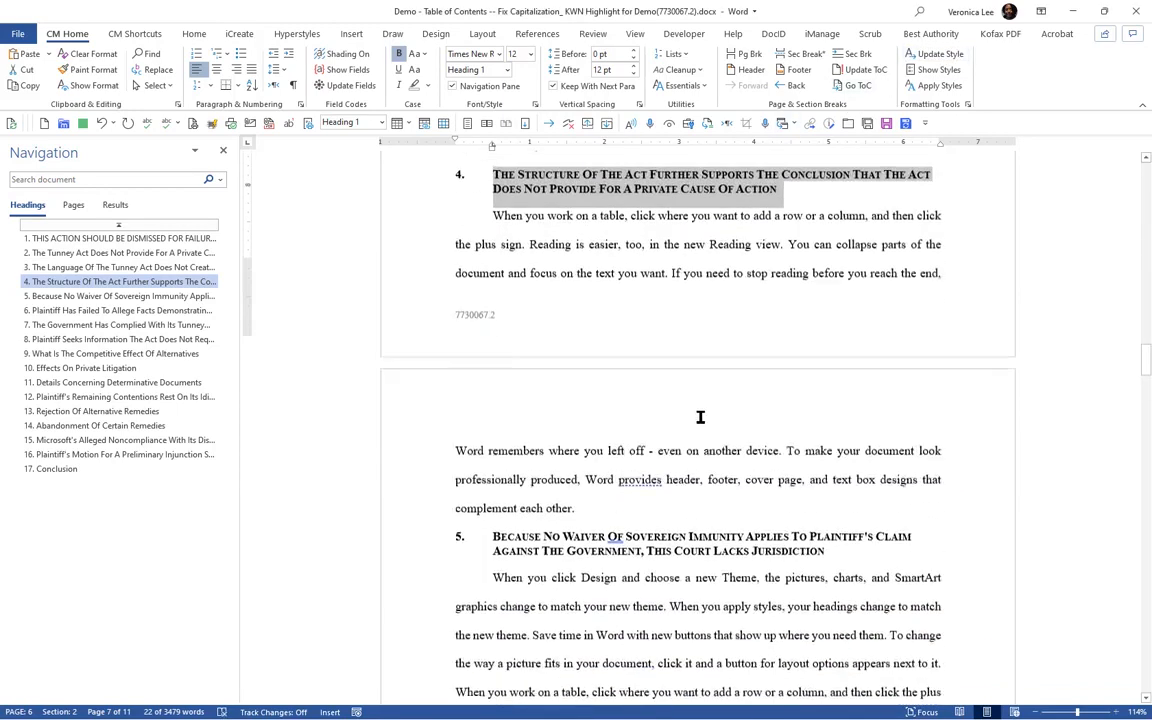
{"action": "scroll", "coordinate": [591, 413], "scroll_direction": "down", "scroll_amount": 6}
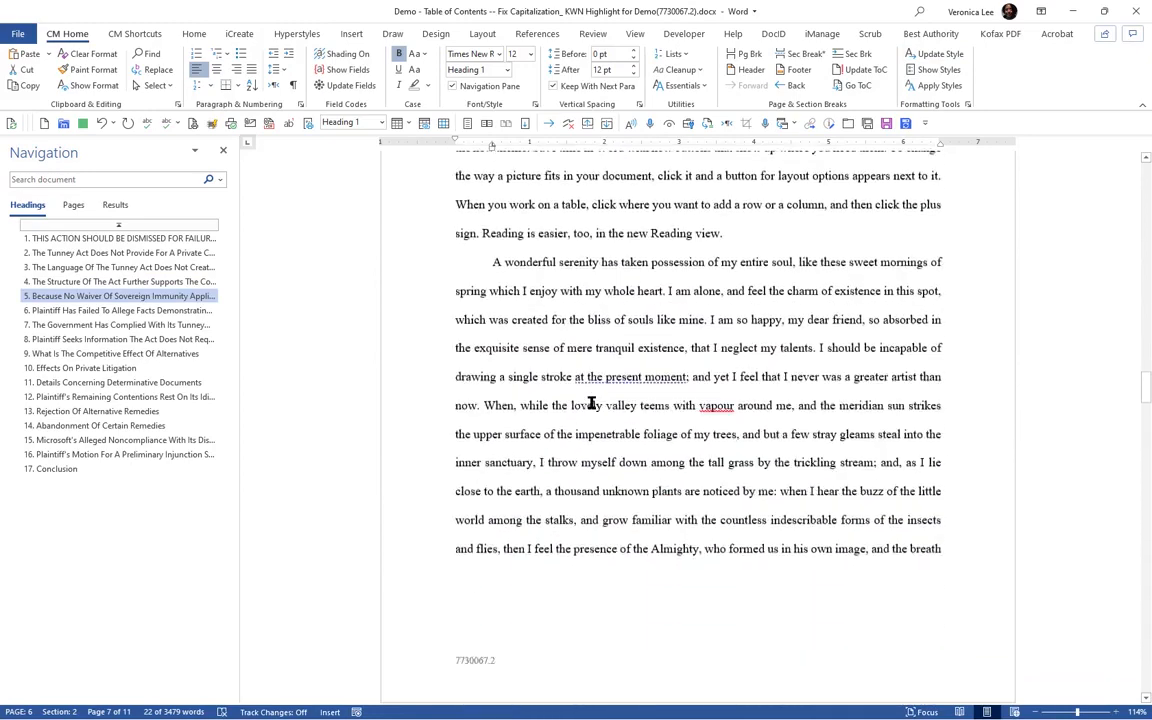
{"action": "scroll", "coordinate": [661, 336], "scroll_direction": "up", "scroll_amount": 10}
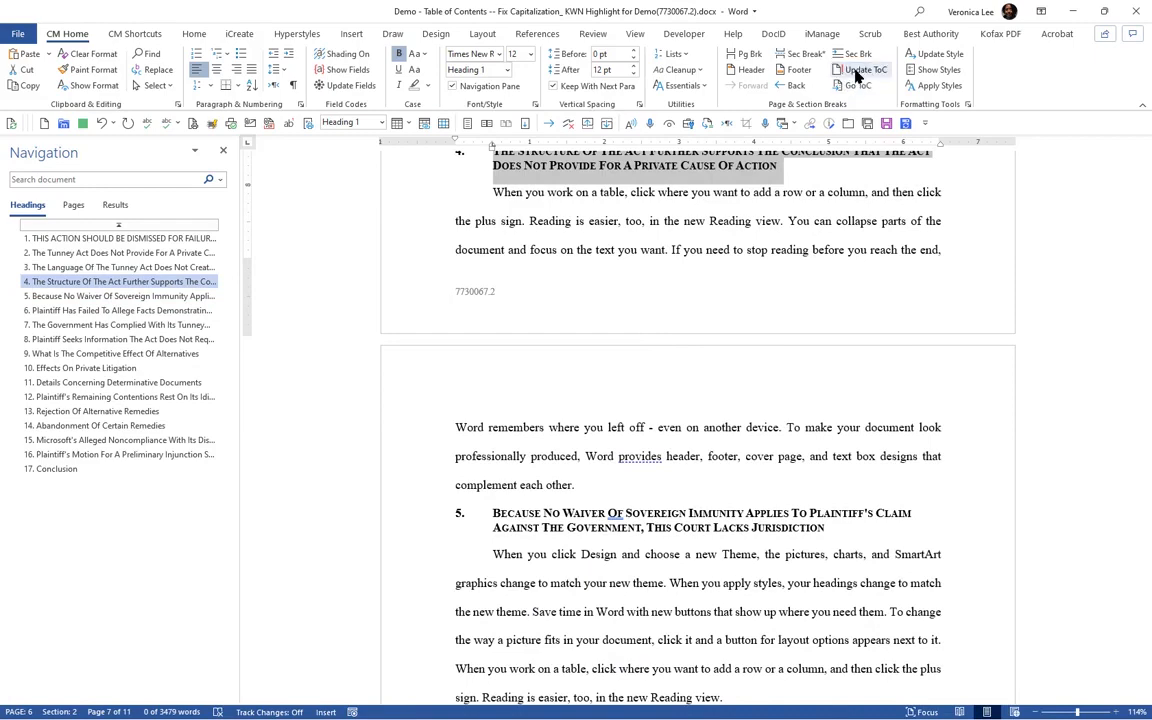
{"action": "left_click", "coordinate": [856, 76]}
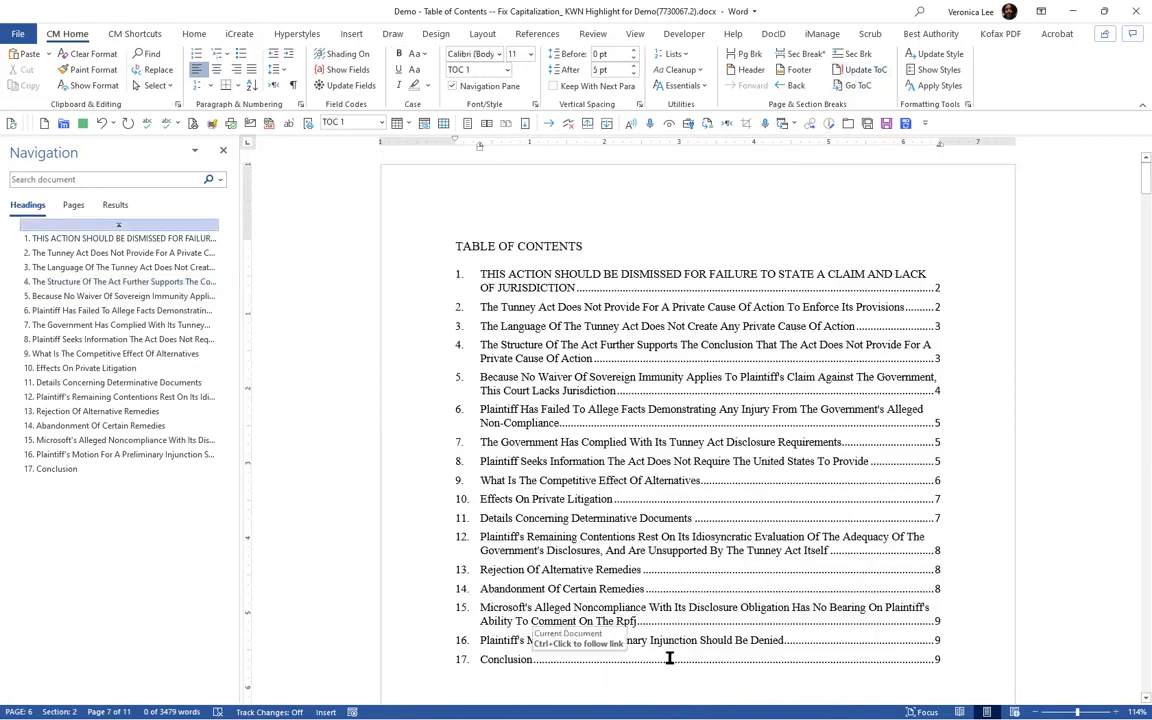
Jump to heading 1 from its contents entry and check its font effects without changing them
{"action": "left_click", "coordinate": [512, 289], "text": "ctrl"}
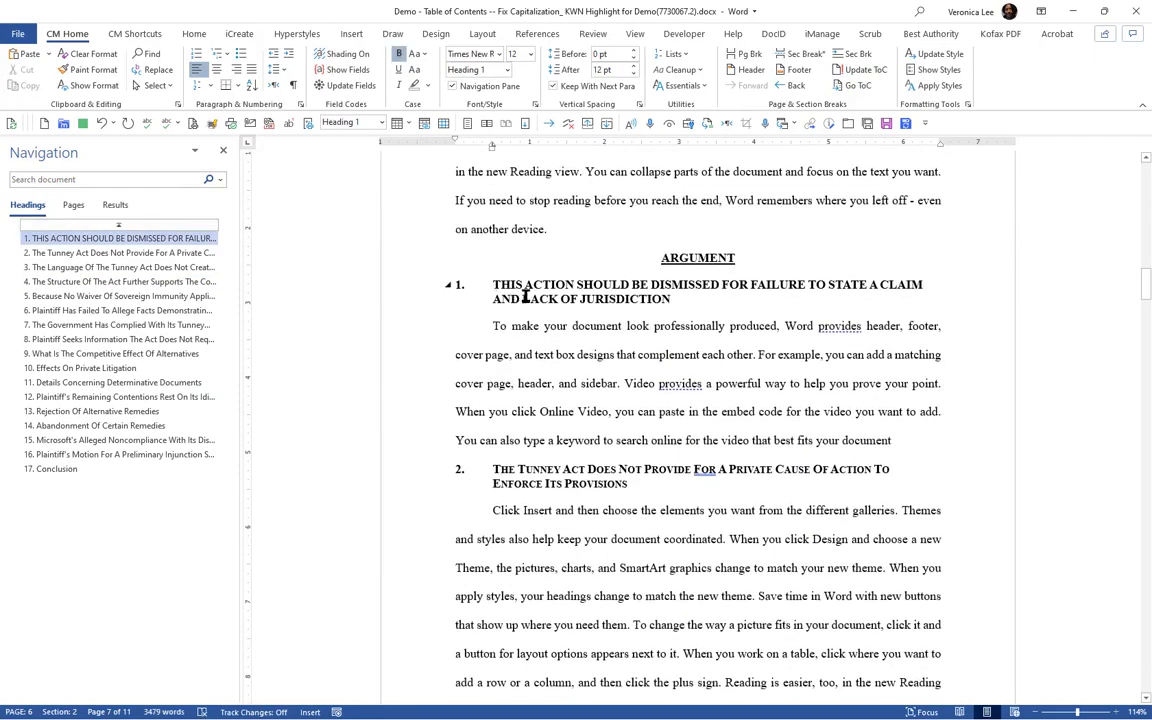
{"action": "key", "text": "ctrl+d"}
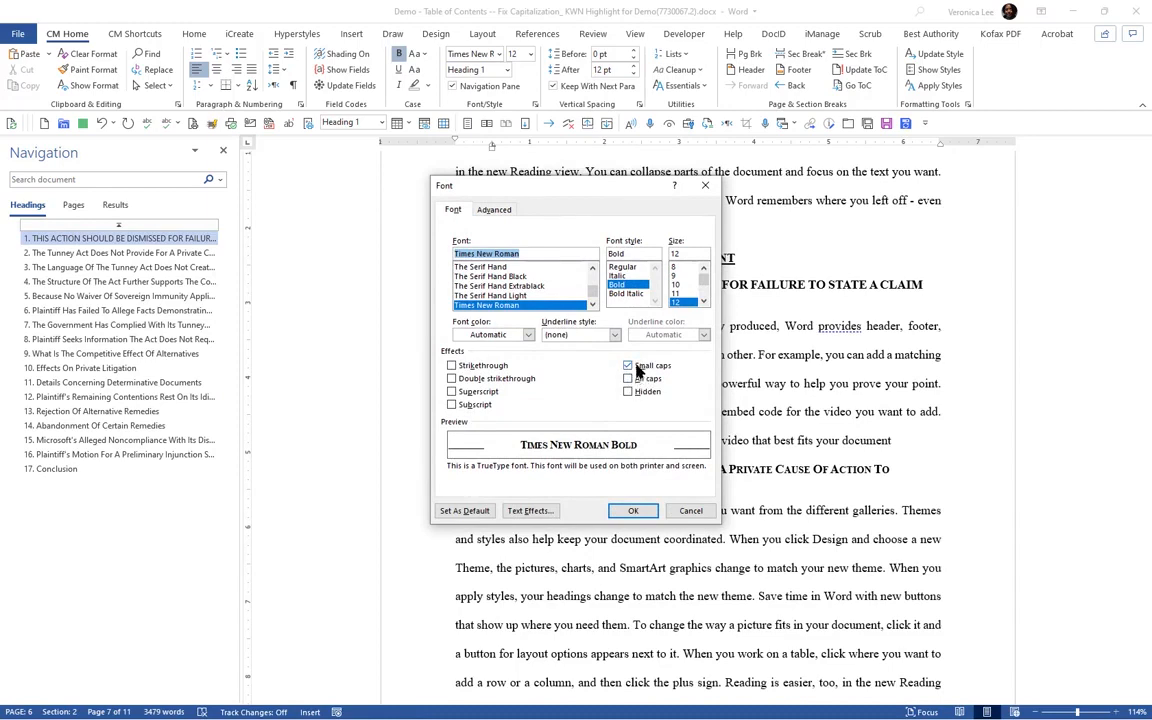
{"action": "left_click", "coordinate": [690, 511]}
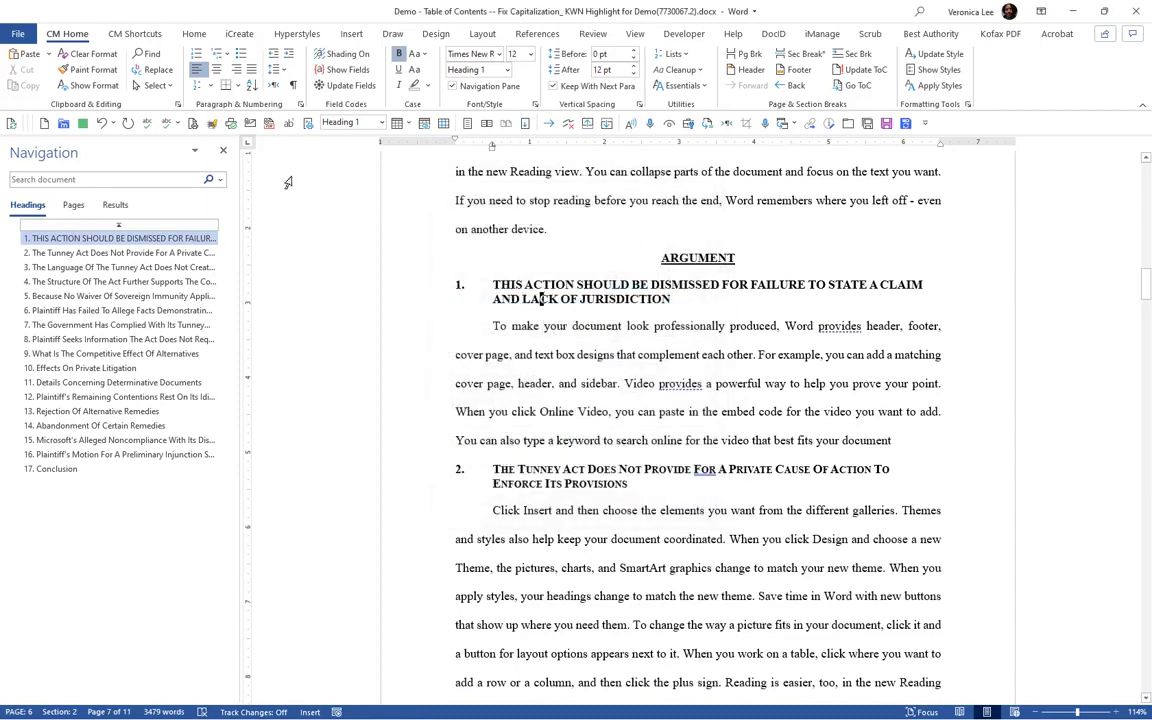
Clear the formatting of the first heading under ARGUMENT and change its text to Capitalize Each Word
{"action": "left_click", "coordinate": [98, 55]}
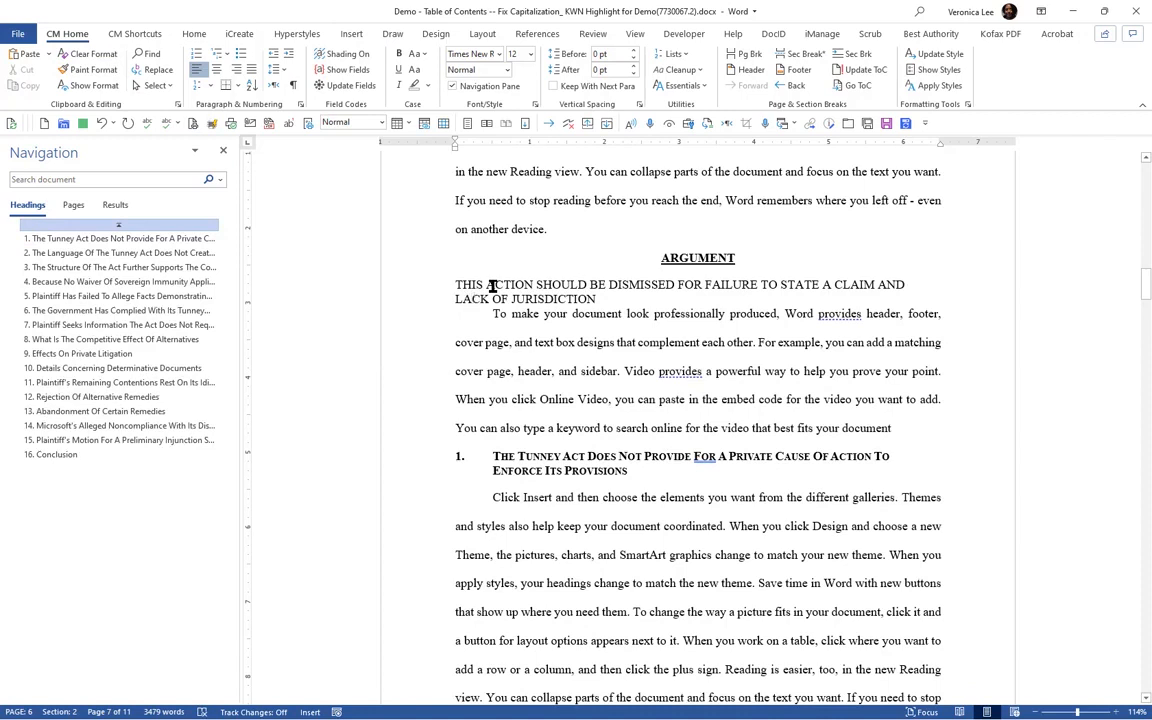
{"action": "left_click_drag", "start_coordinate": [601, 301], "coordinate": [466, 297]}
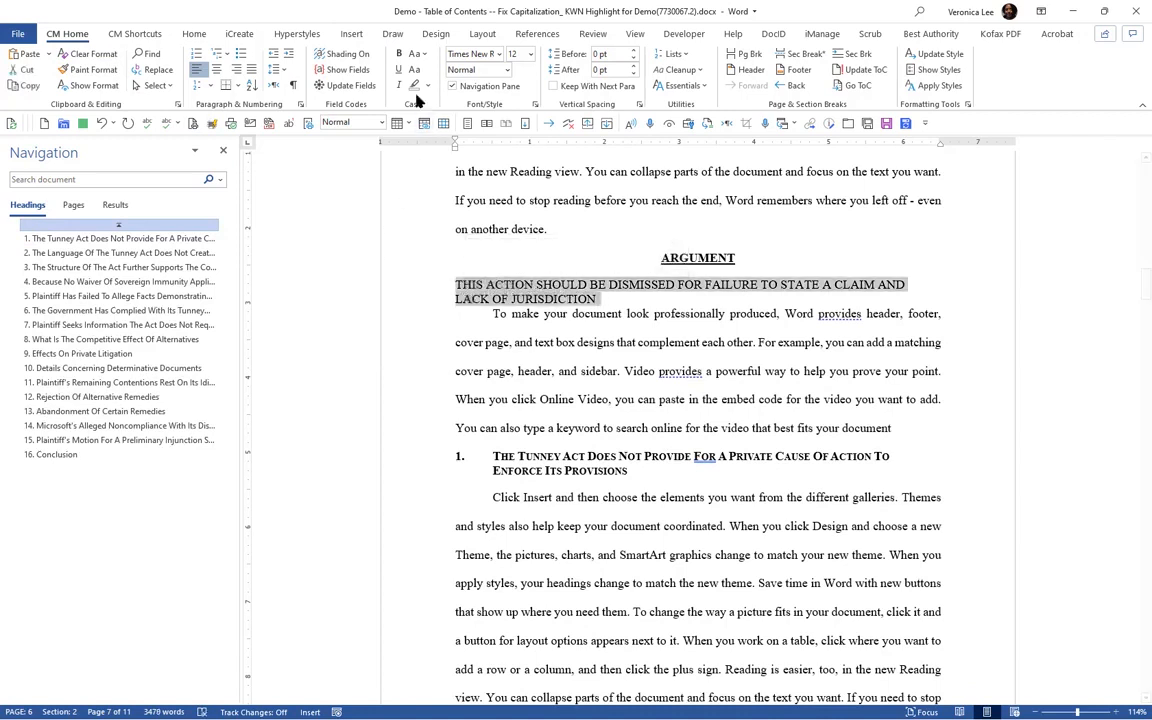
{"action": "left_click", "coordinate": [423, 55]}
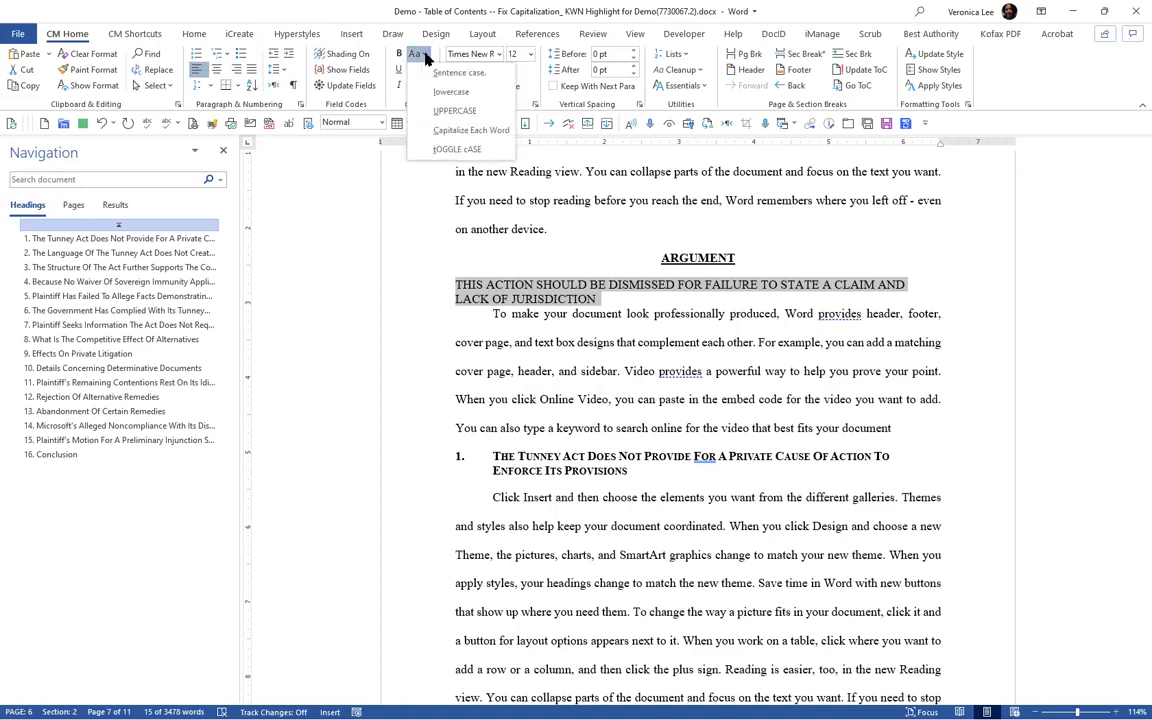
{"action": "left_click", "coordinate": [453, 131]}
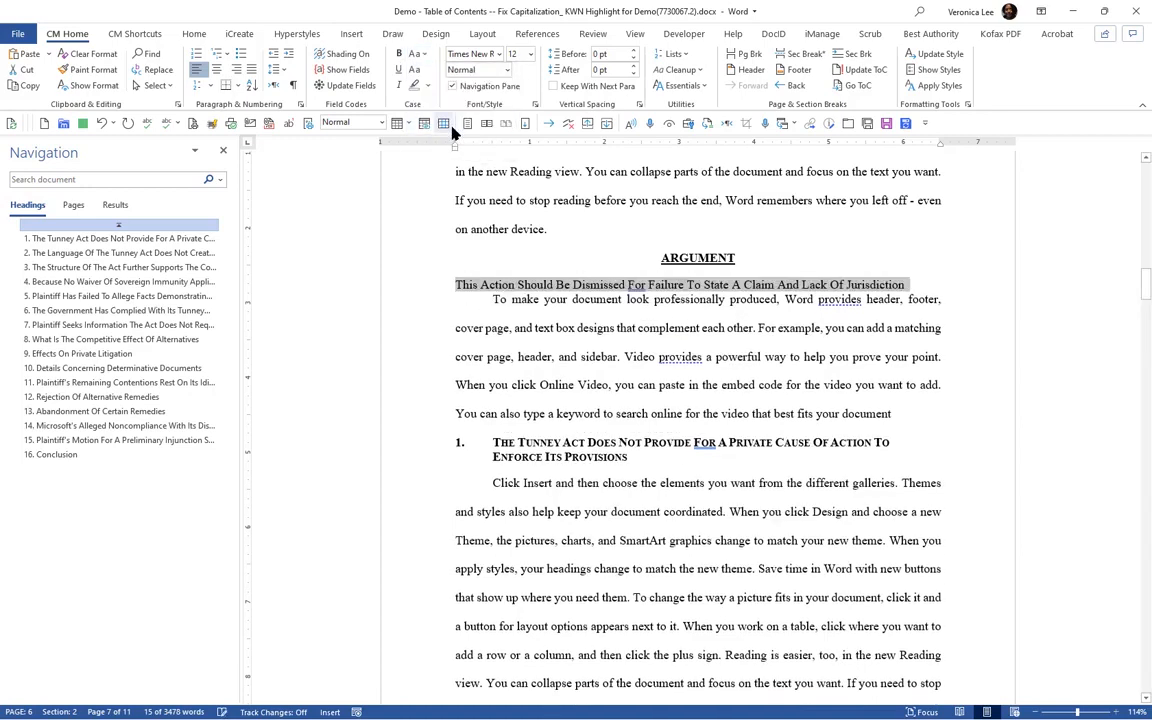
Apply the Heading 1 style to the first heading under ARGUMENT and update the table of contents
{"action": "left_click", "coordinate": [933, 87]}
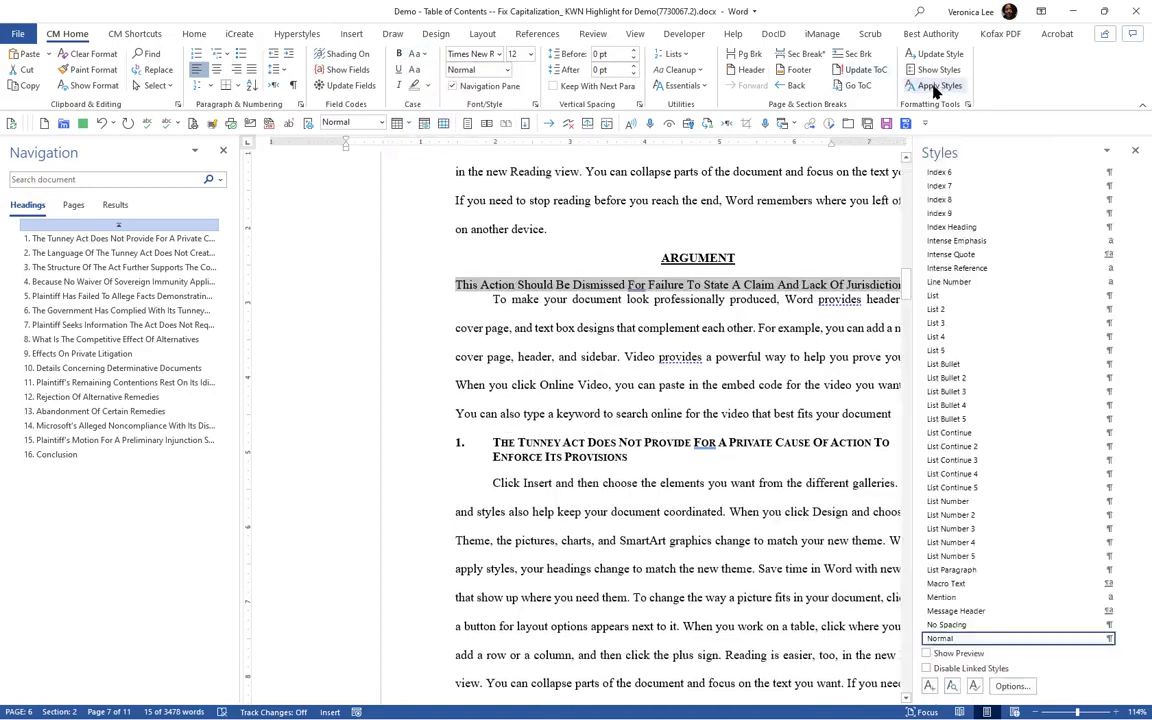
{"action": "scroll", "coordinate": [988, 418], "scroll_direction": "up", "scroll_amount": 4}
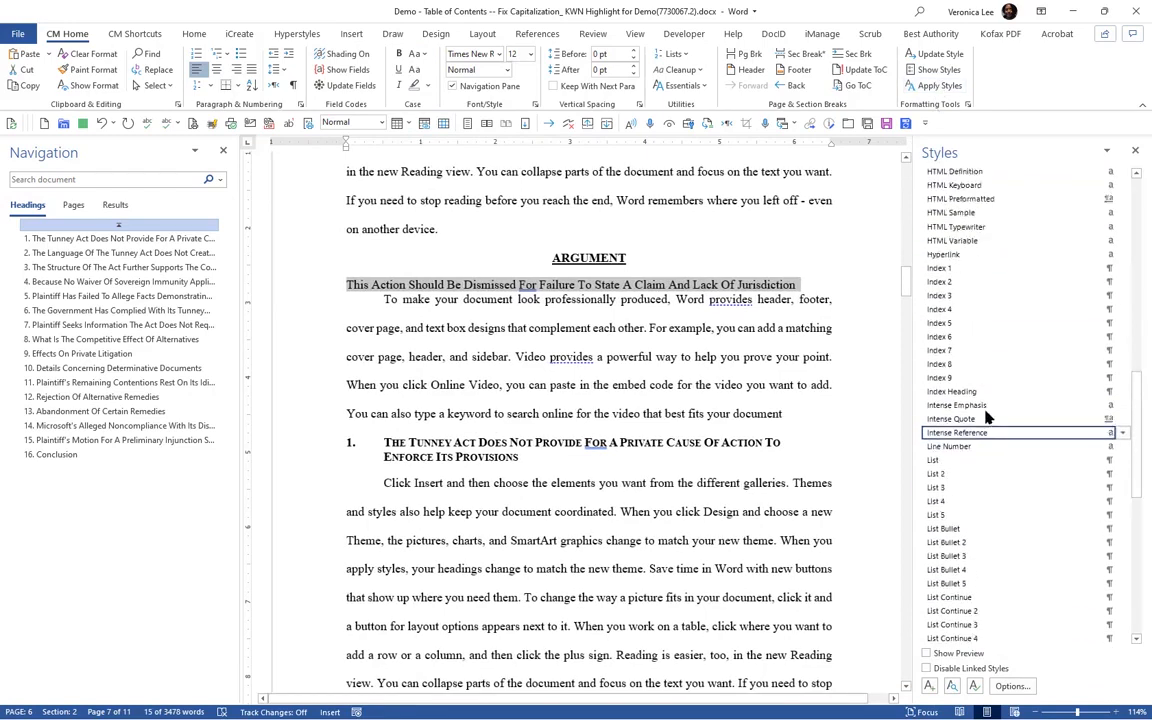
{"action": "scroll", "coordinate": [986, 395], "scroll_direction": "up", "scroll_amount": 6}
{"action": "left_click", "coordinate": [943, 325]}
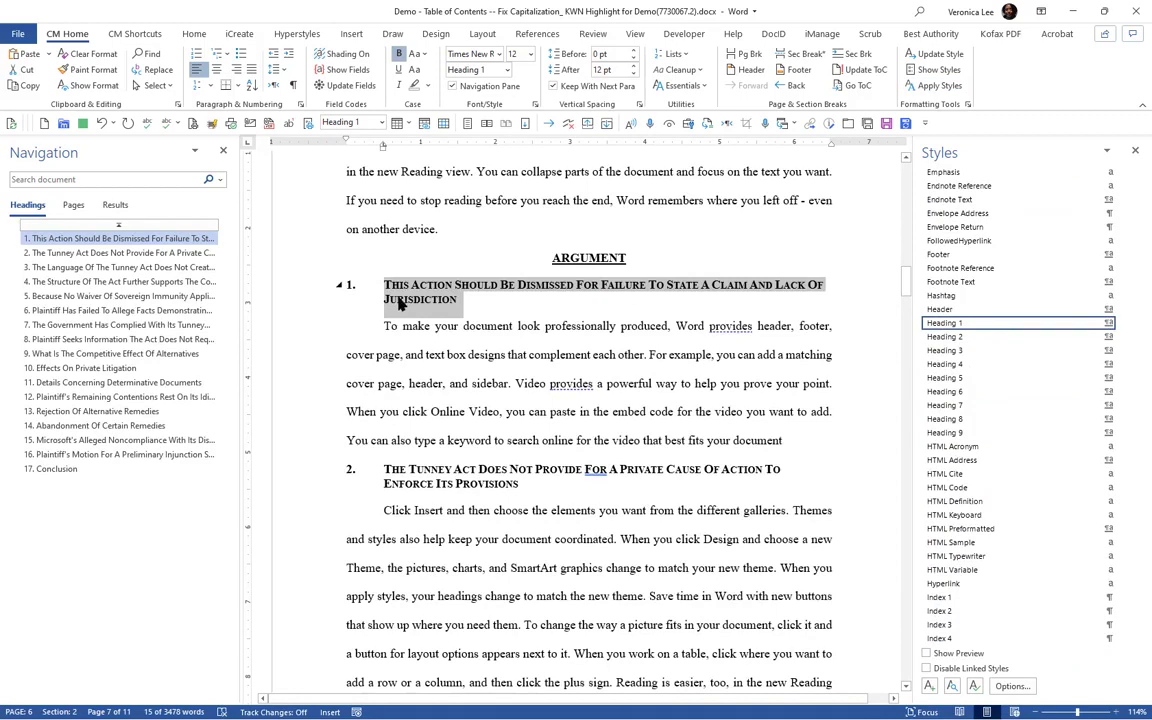
{"action": "left_click", "coordinate": [525, 315]}
{"action": "left_click", "coordinate": [876, 71]}
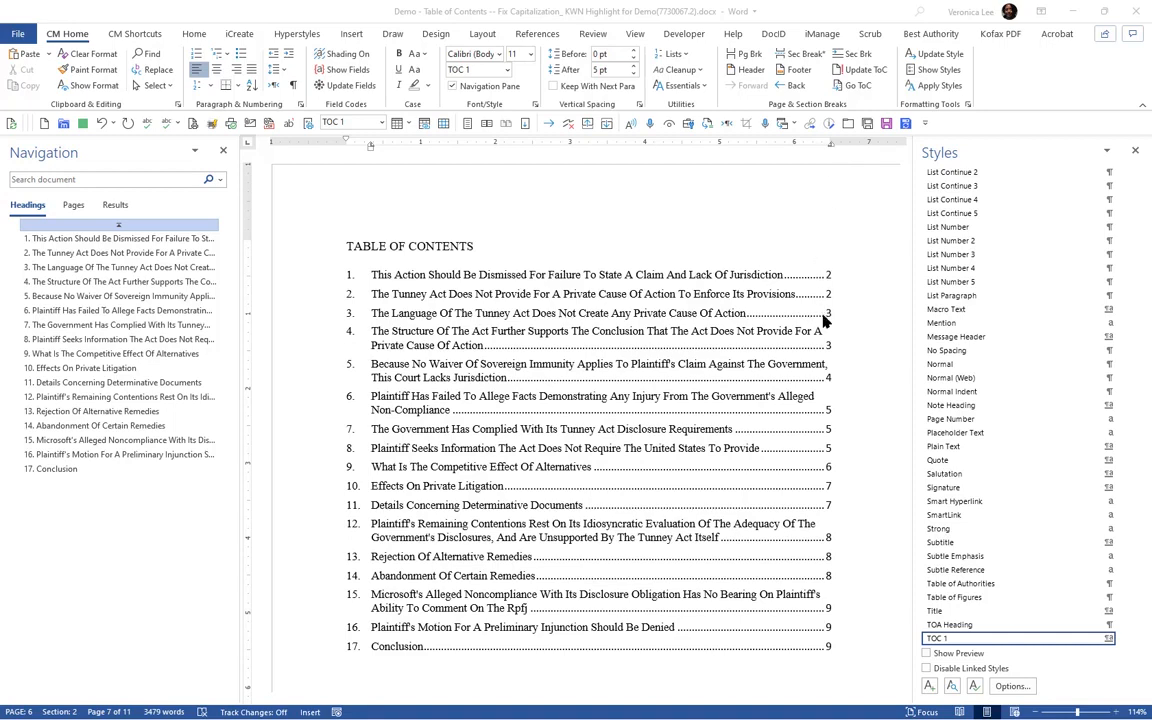
Follow contents entry 3 to its heading in the document and return to the table of contents
{"action": "left_click", "coordinate": [659, 313]}
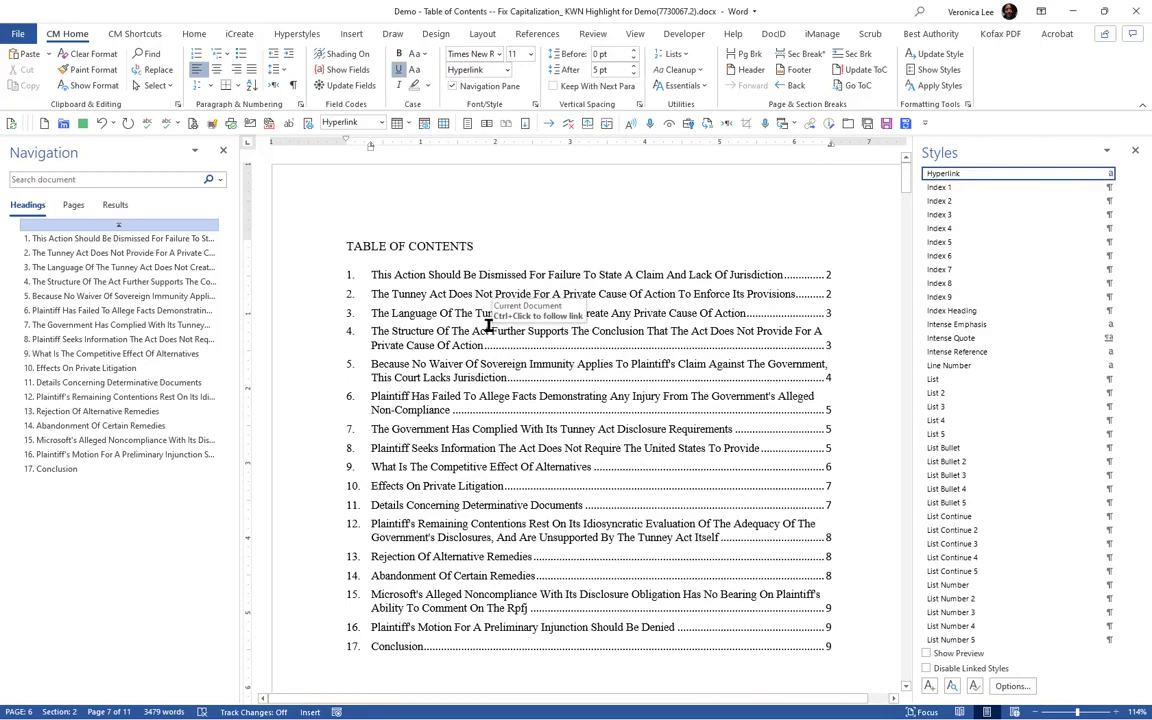
{"action": "left_click", "coordinate": [452, 315], "text": "ctrl"}
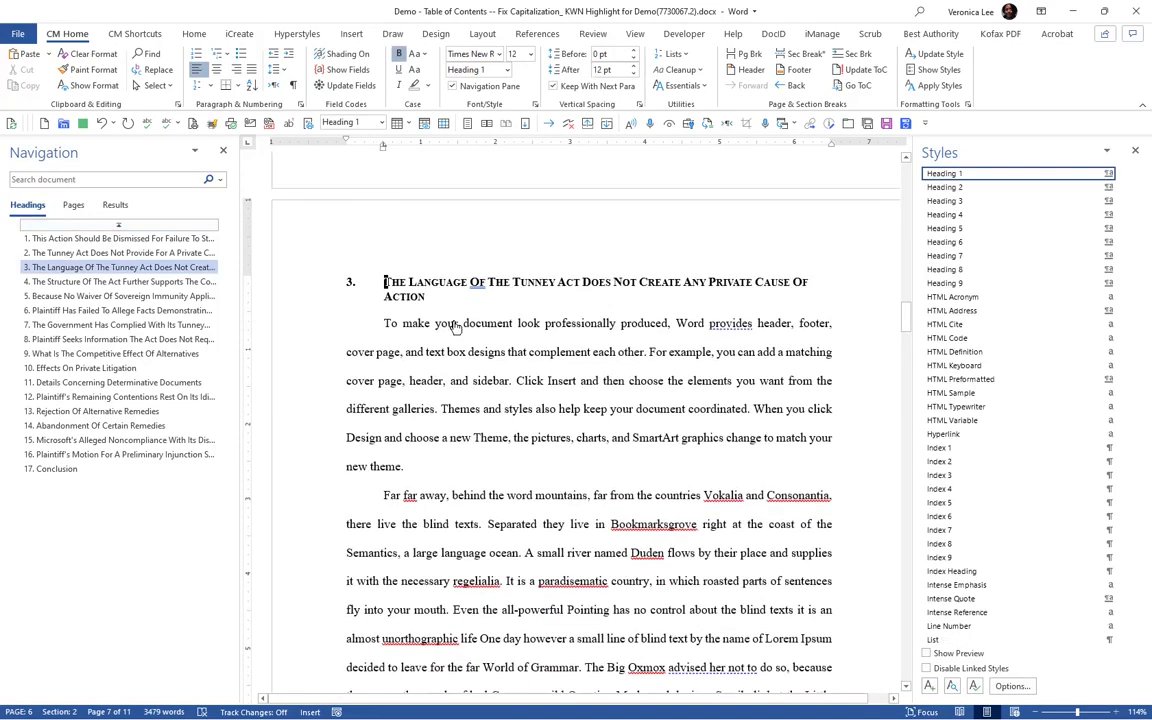
{"action": "left_click", "coordinate": [795, 87]}
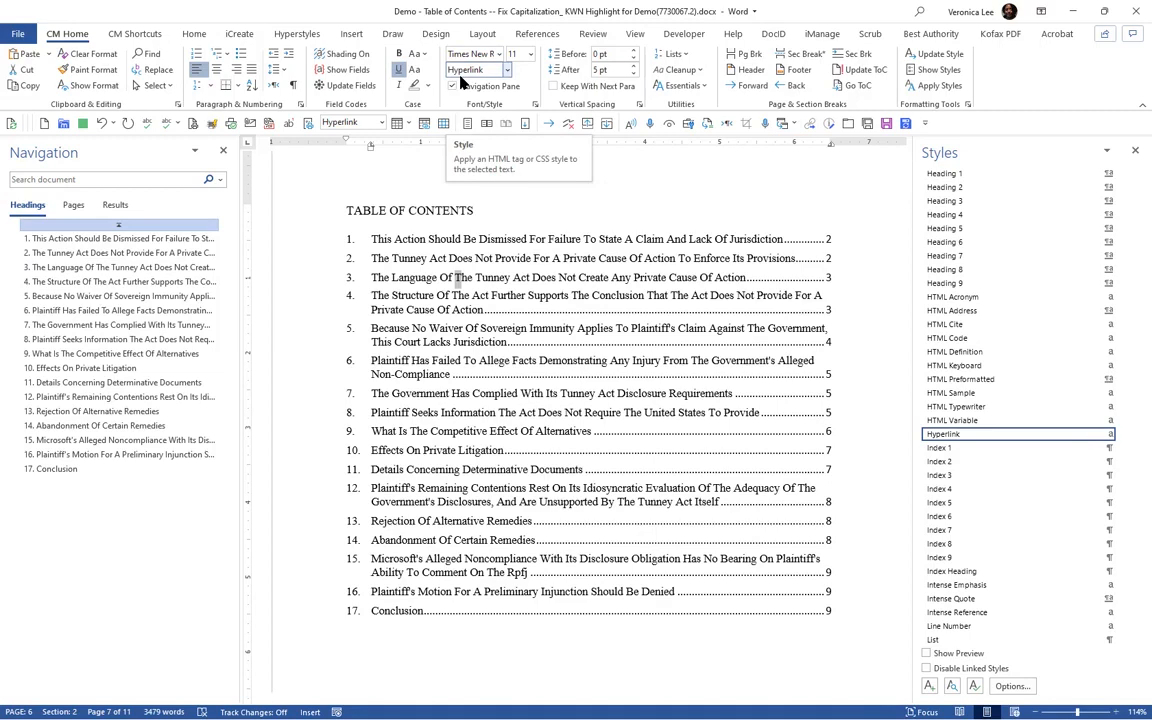
Pull in the right indent of contents entry 3 to about 5.6 inches and update the TOC 1 style to match
{"action": "left_click", "coordinate": [828, 278]}
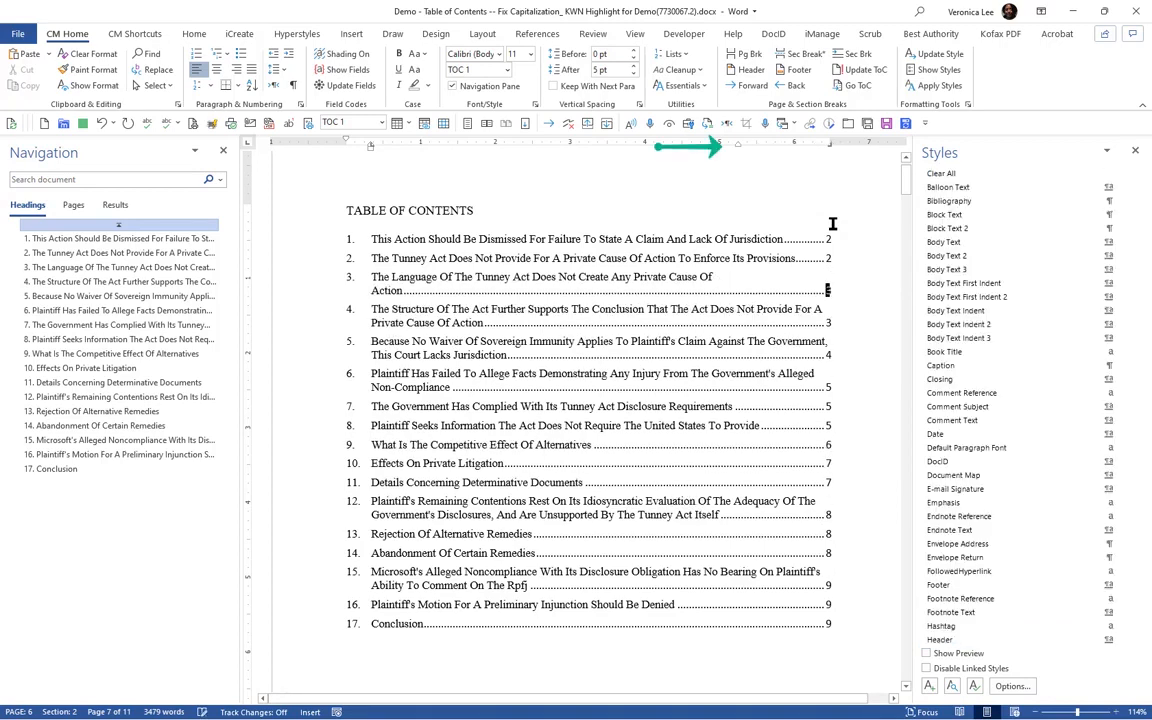
{"action": "left_click", "coordinate": [937, 56]}
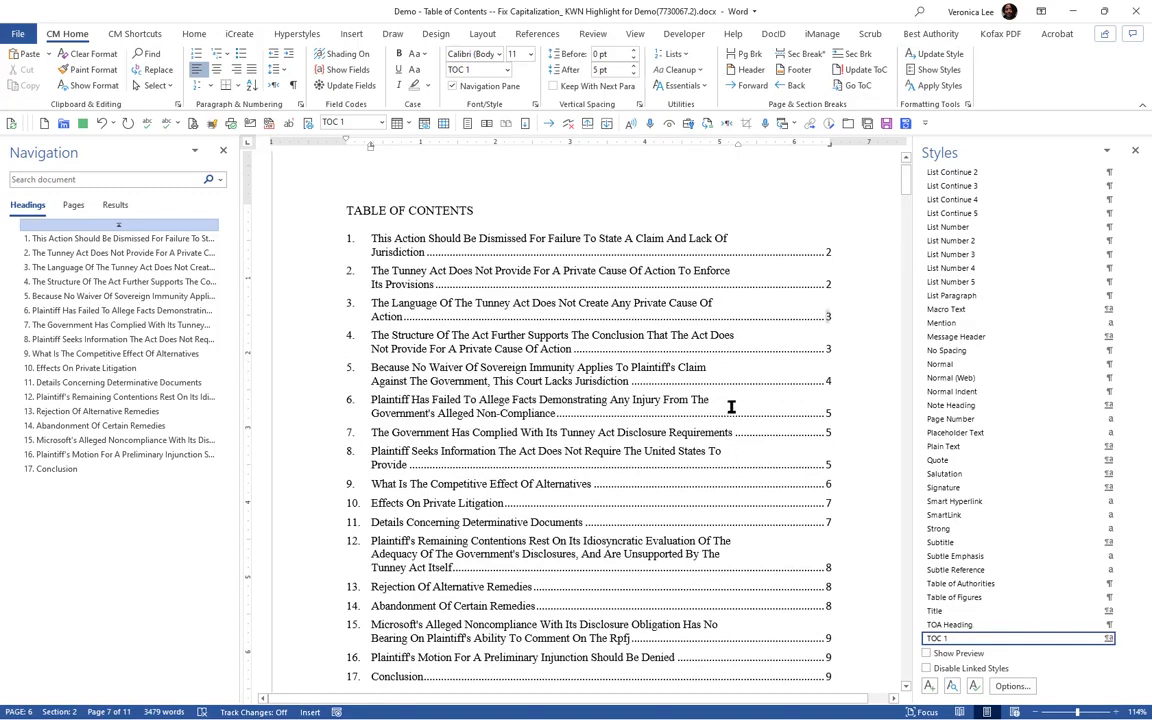
{"action": "left_click_drag", "start_coordinate": [738, 146], "coordinate": [766, 147]}
{"action": "left_click", "coordinate": [925, 58]}
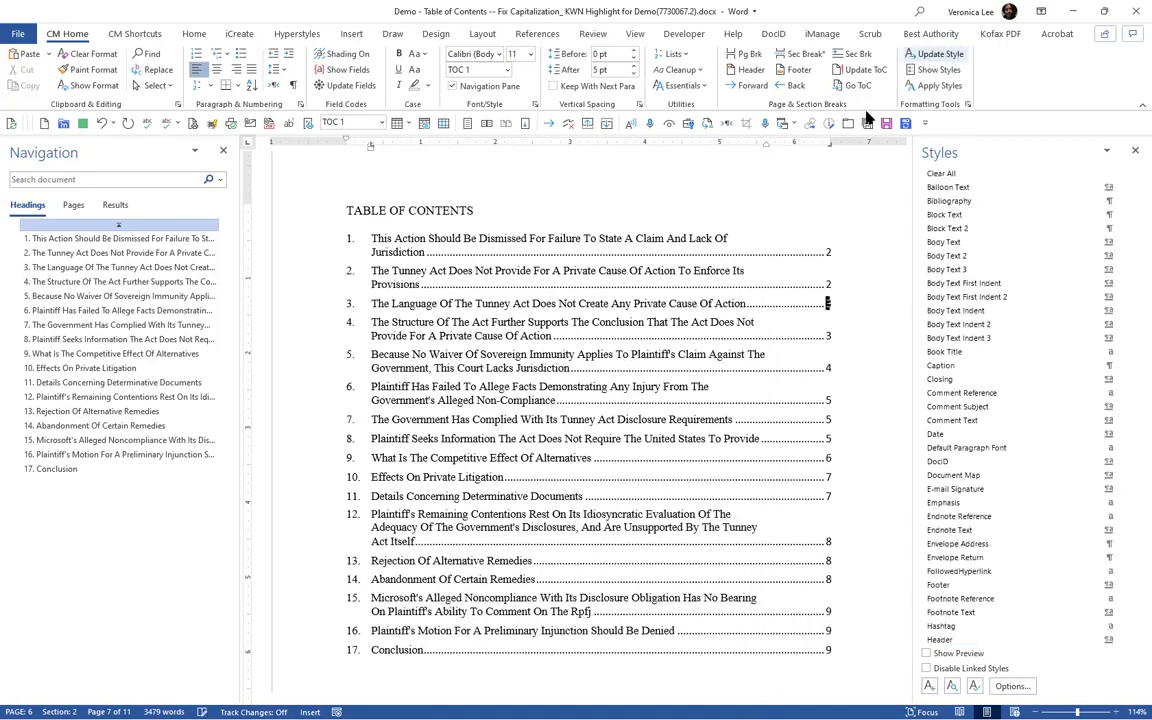
Jump to heading 4 in the document and place the cursor in the body paragraph below it
{"action": "left_click", "coordinate": [573, 364], "text": "ctrl"}
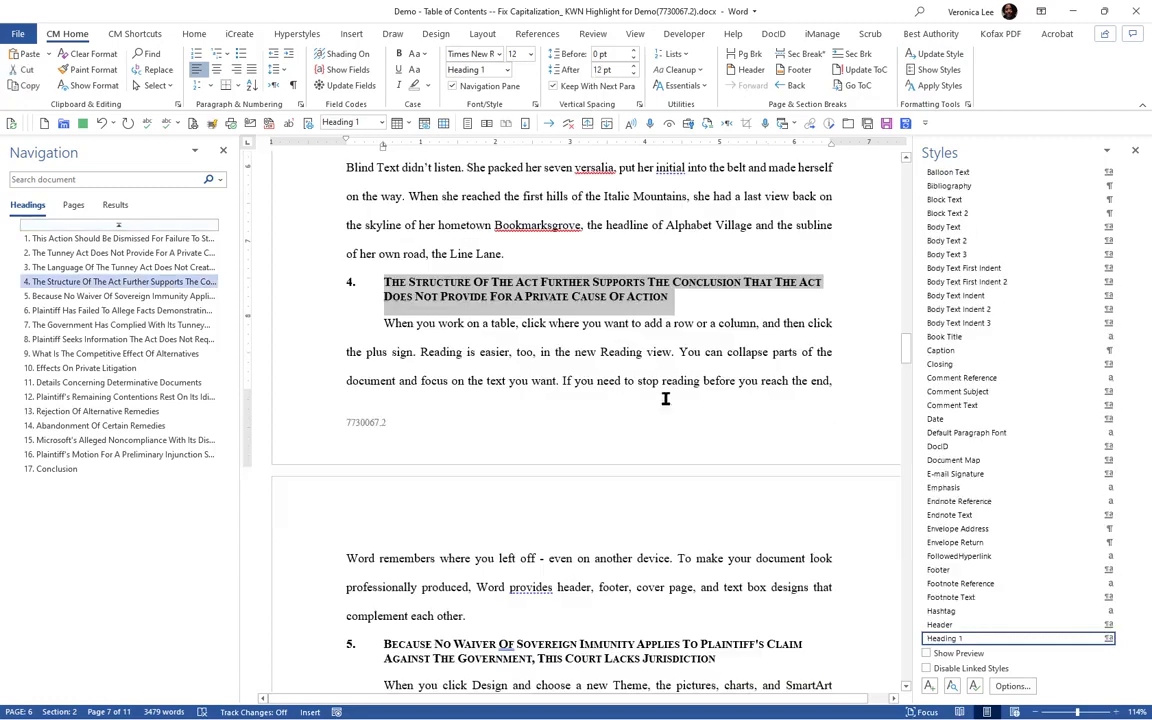
{"action": "left_click", "coordinate": [555, 354]}
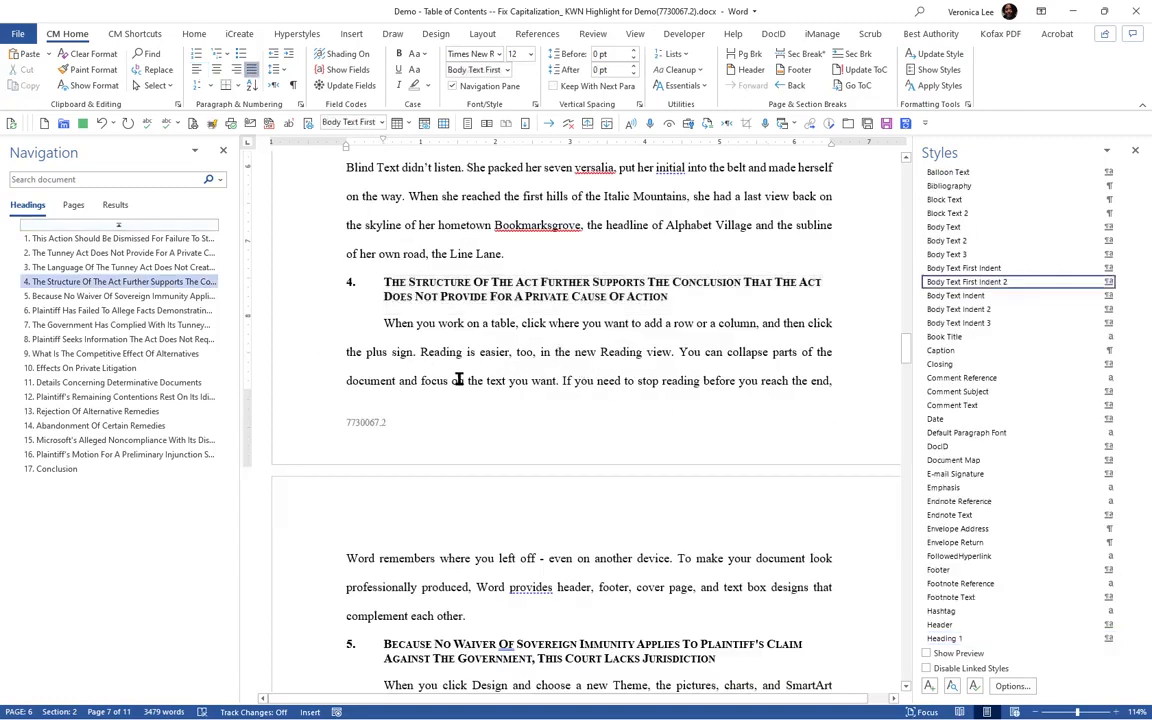
Modify the Heading 1 style from heading 4, setting its font style to Regular
{"action": "scroll", "coordinate": [463, 371], "scroll_direction": "down", "scroll_amount": 2}
{"action": "scroll", "coordinate": [462, 371], "scroll_direction": "up", "scroll_amount": 2}
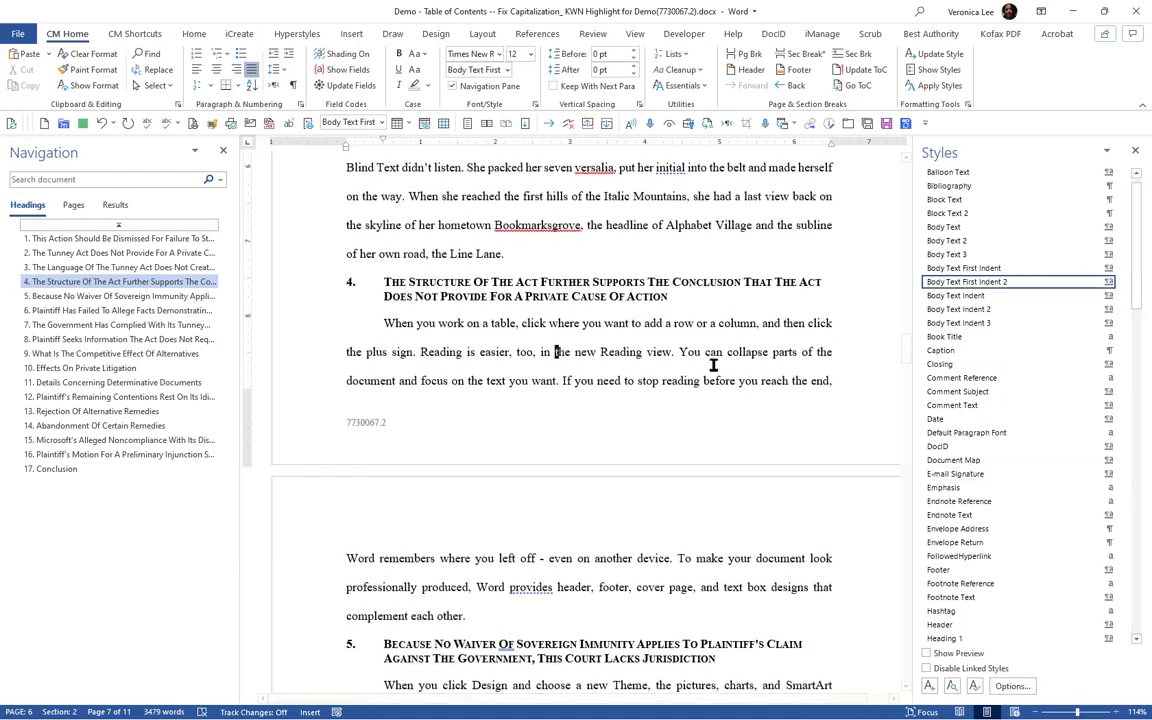
{"action": "left_click", "coordinate": [617, 292]}
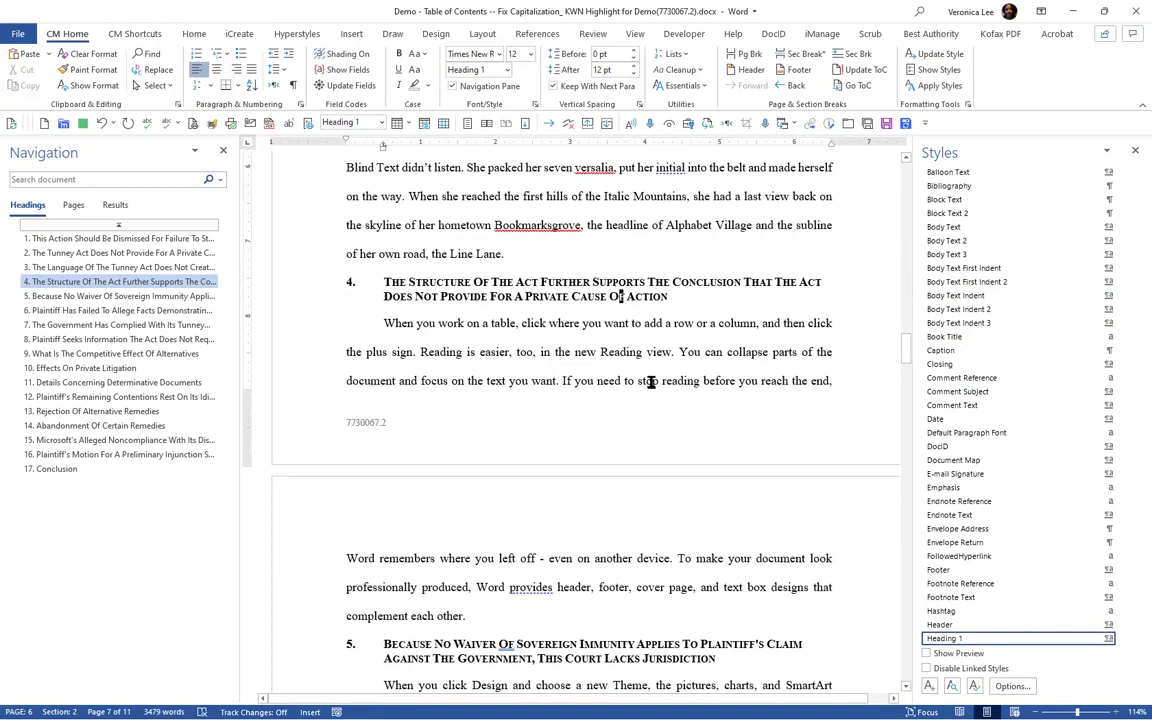
{"action": "scroll", "coordinate": [1020, 530], "scroll_direction": "down", "scroll_amount": 5}
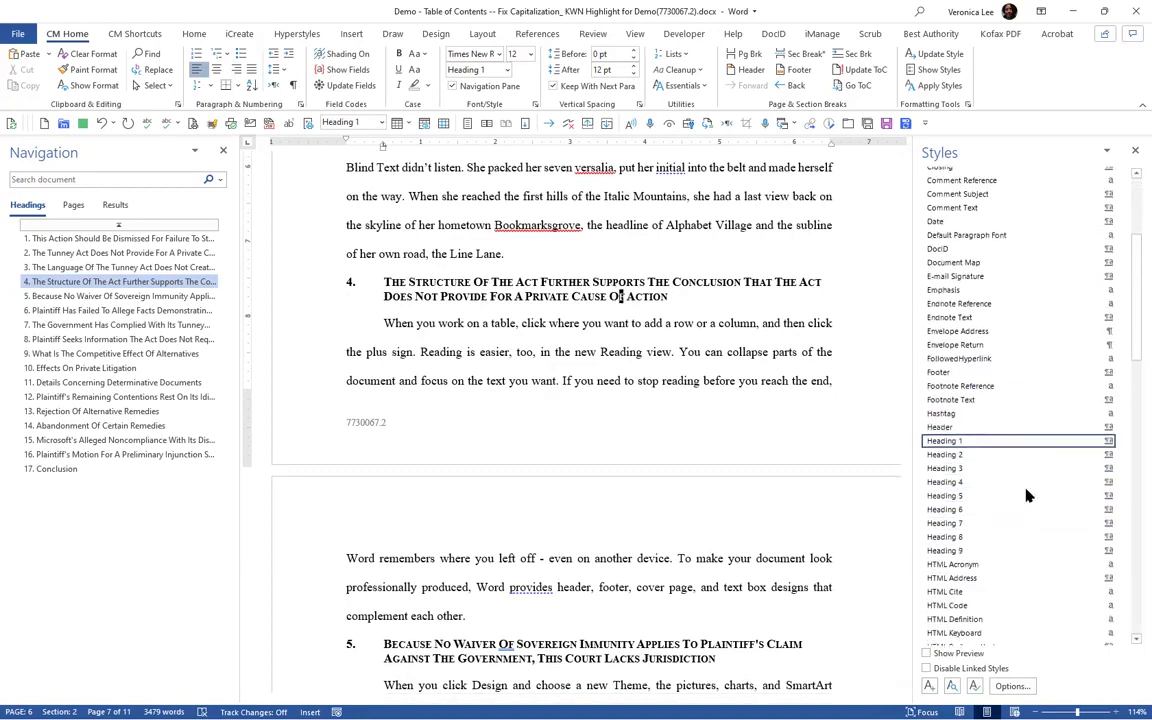
{"action": "left_click", "coordinate": [1120, 441]}
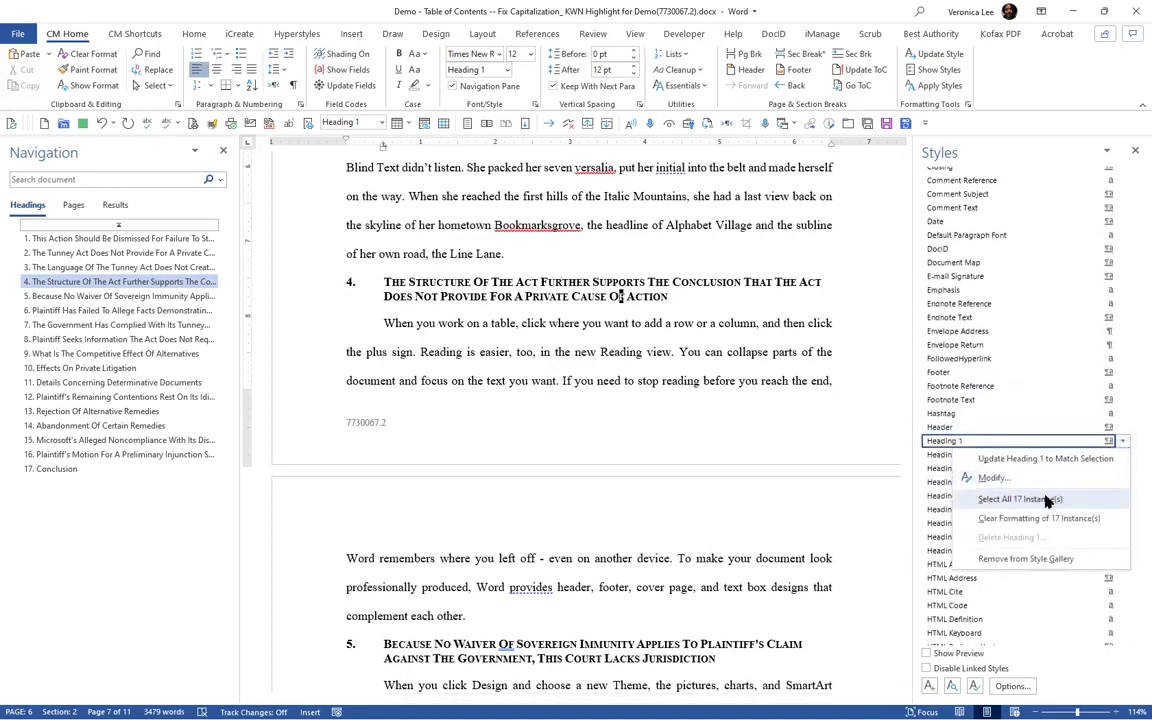
{"action": "left_click", "coordinate": [988, 478]}
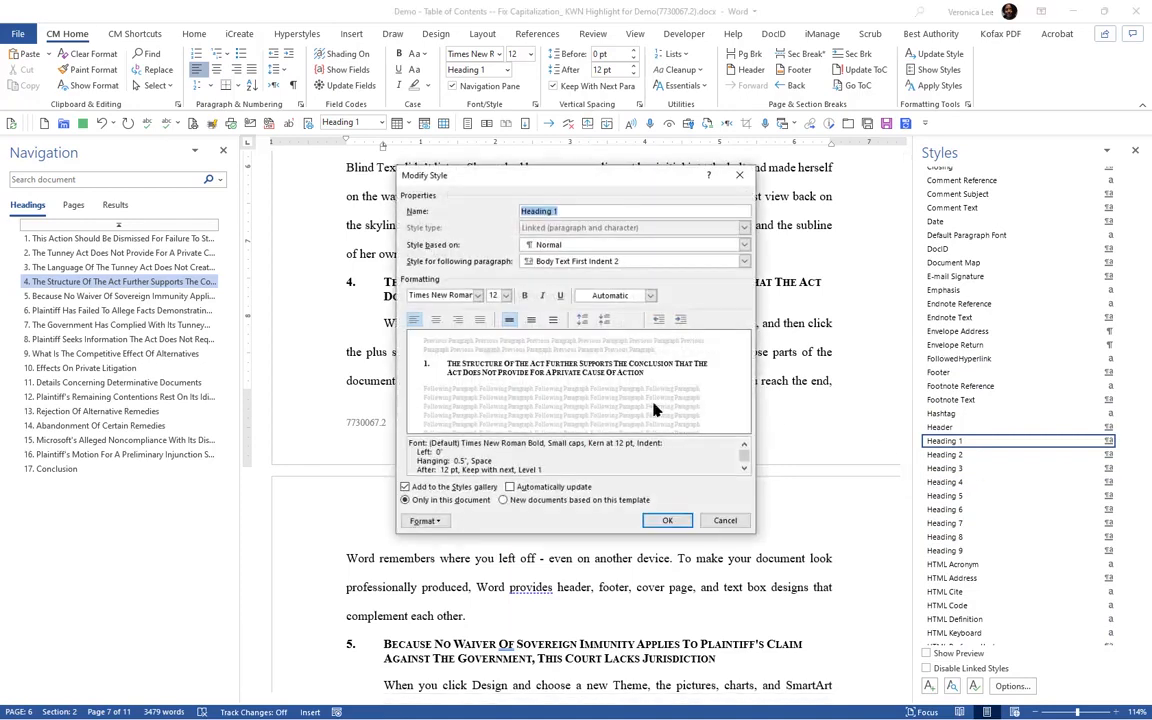
{"action": "left_click", "coordinate": [424, 520]}
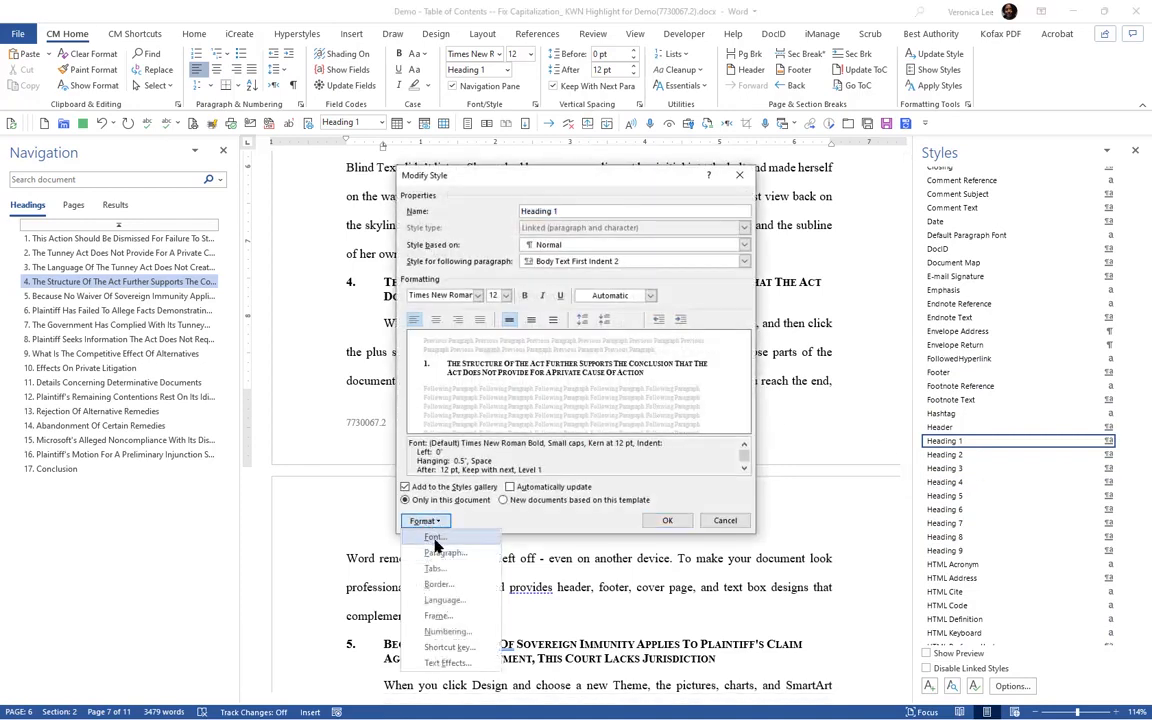
{"action": "left_click", "coordinate": [433, 538]}
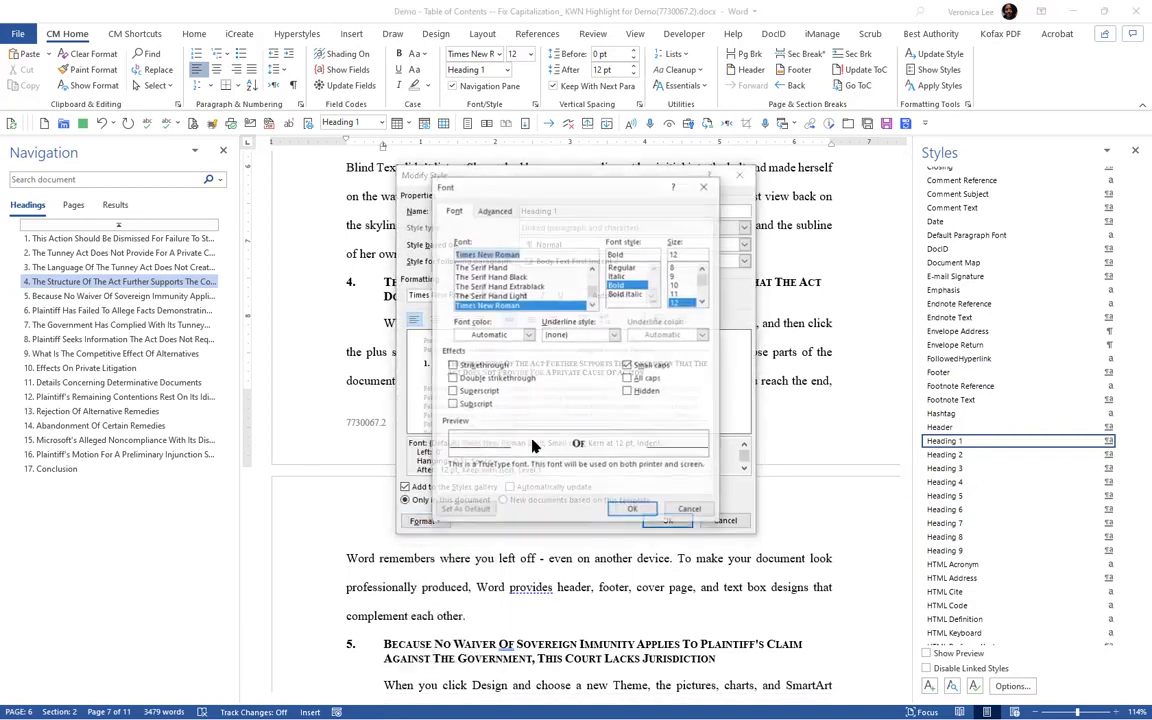
{"action": "left_click", "coordinate": [628, 267]}
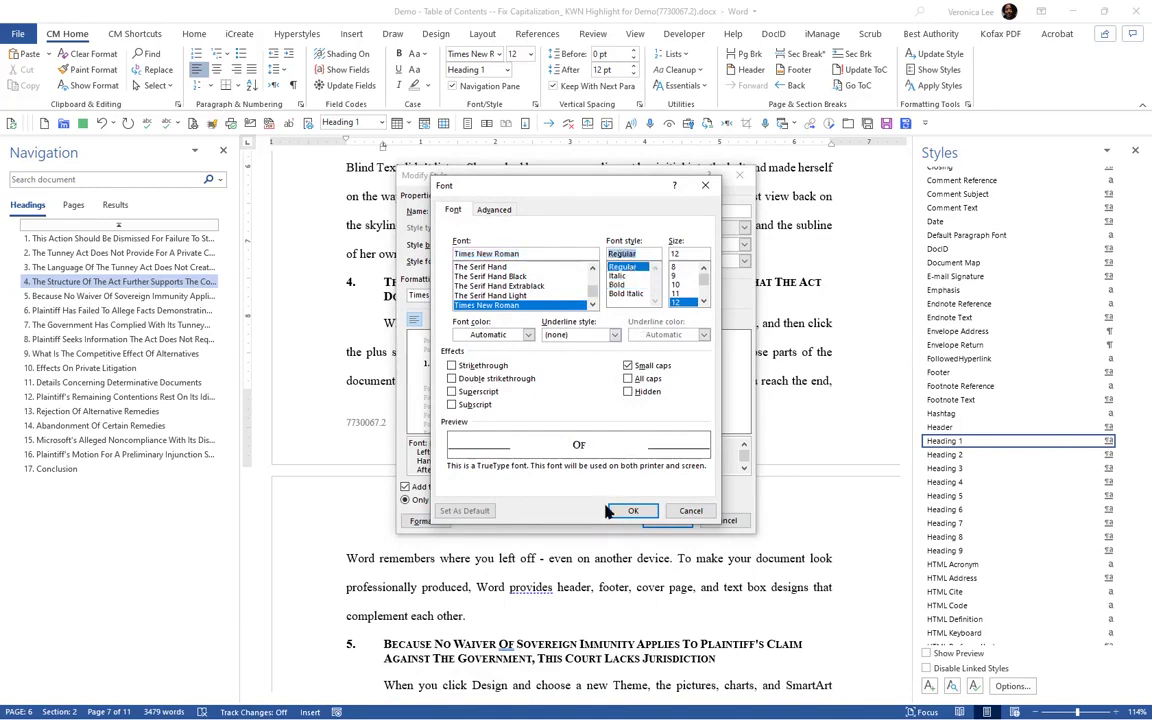
{"action": "left_click", "coordinate": [634, 511]}
{"action": "left_click", "coordinate": [668, 522]}
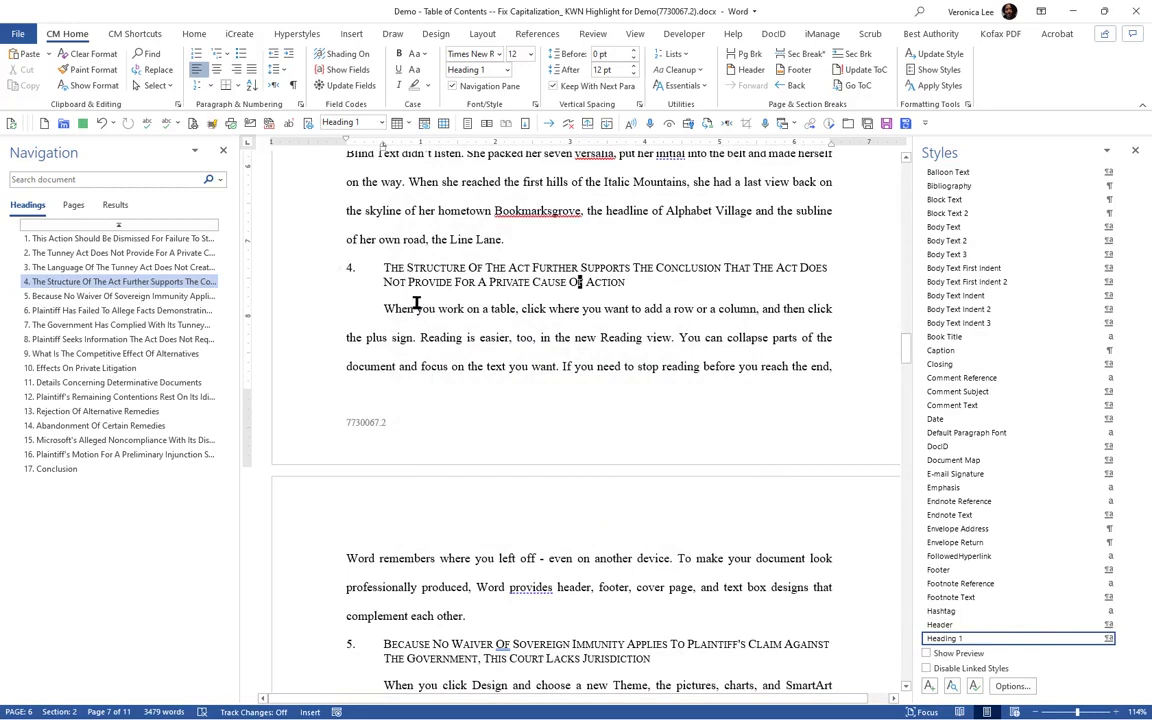
{"action": "scroll", "coordinate": [418, 308], "scroll_direction": "down", "scroll_amount": 3}
{"action": "scroll", "coordinate": [423, 312], "scroll_direction": "down", "scroll_amount": 1}
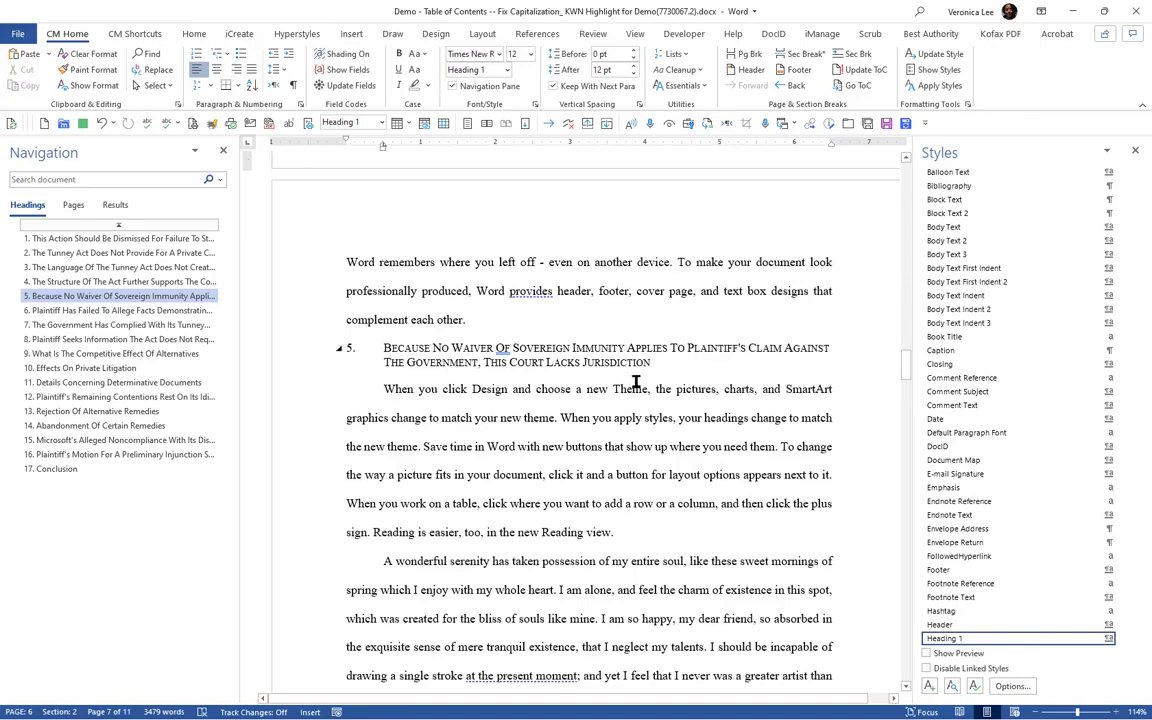
{"action": "left_click", "coordinate": [194, 34]}
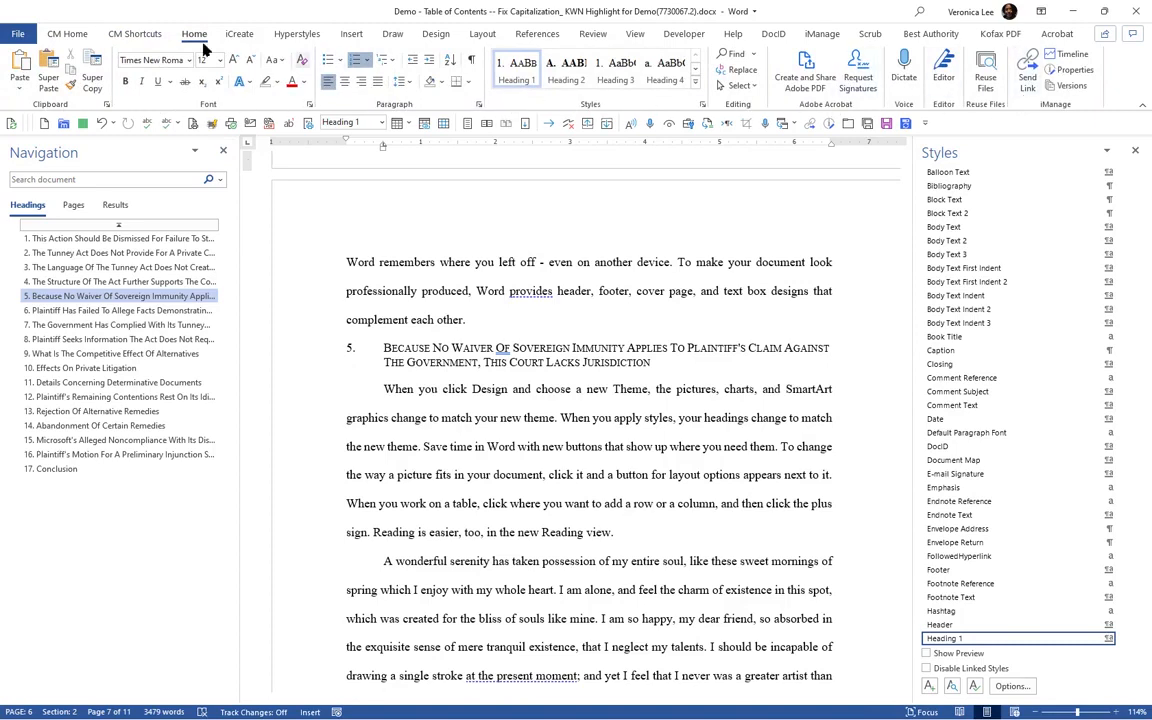
{"action": "left_click", "coordinate": [58, 36]}
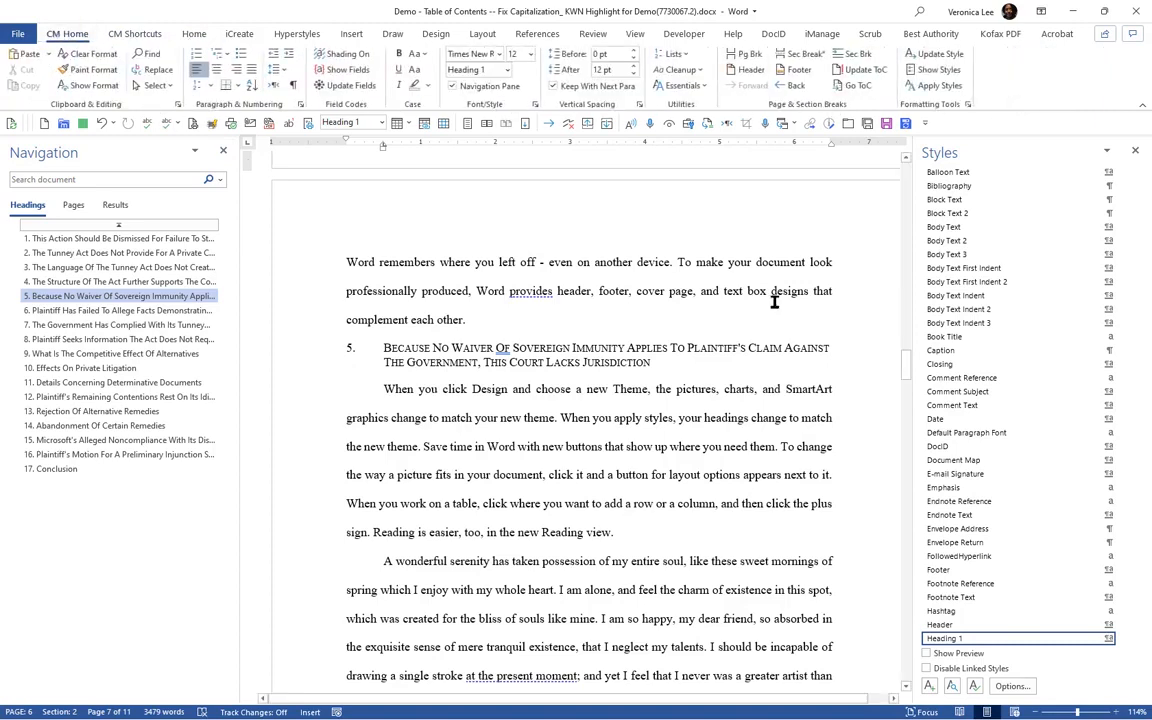